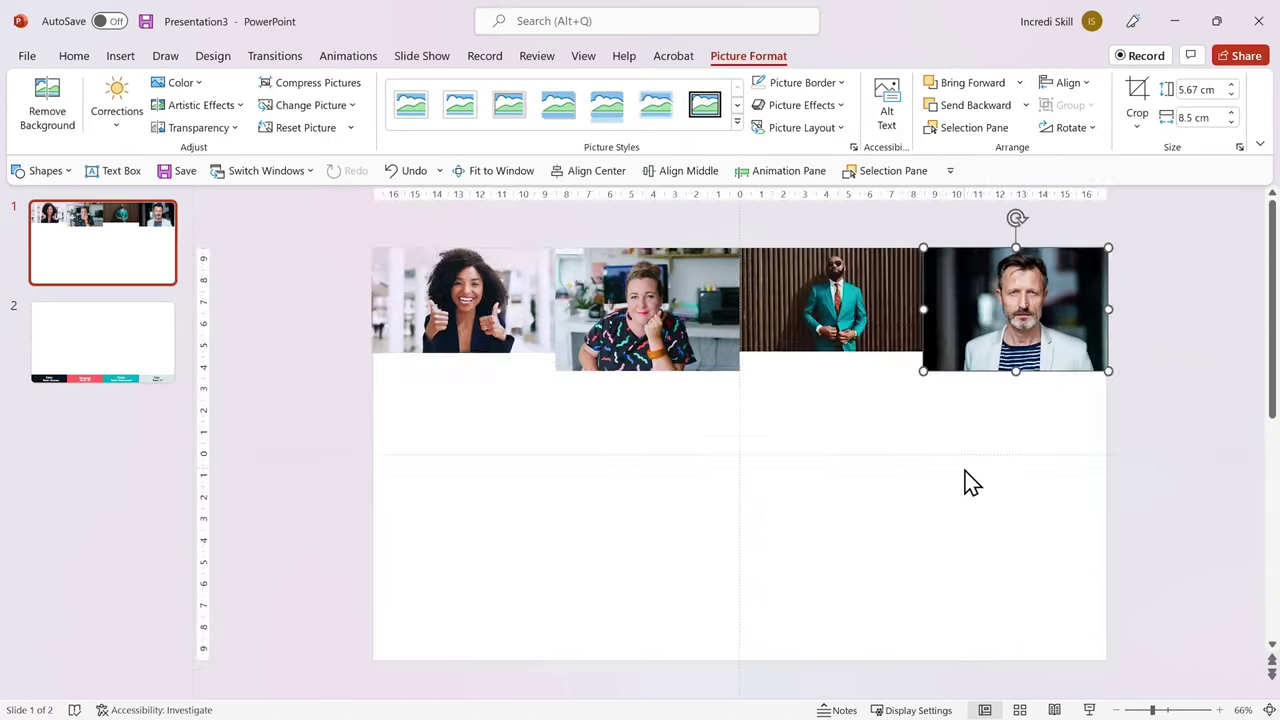
- Crop the man's photo down to the slide bottom, enlarging it and centring his face
scroll(970, 483, "down", 2)
left_click(1135, 95)
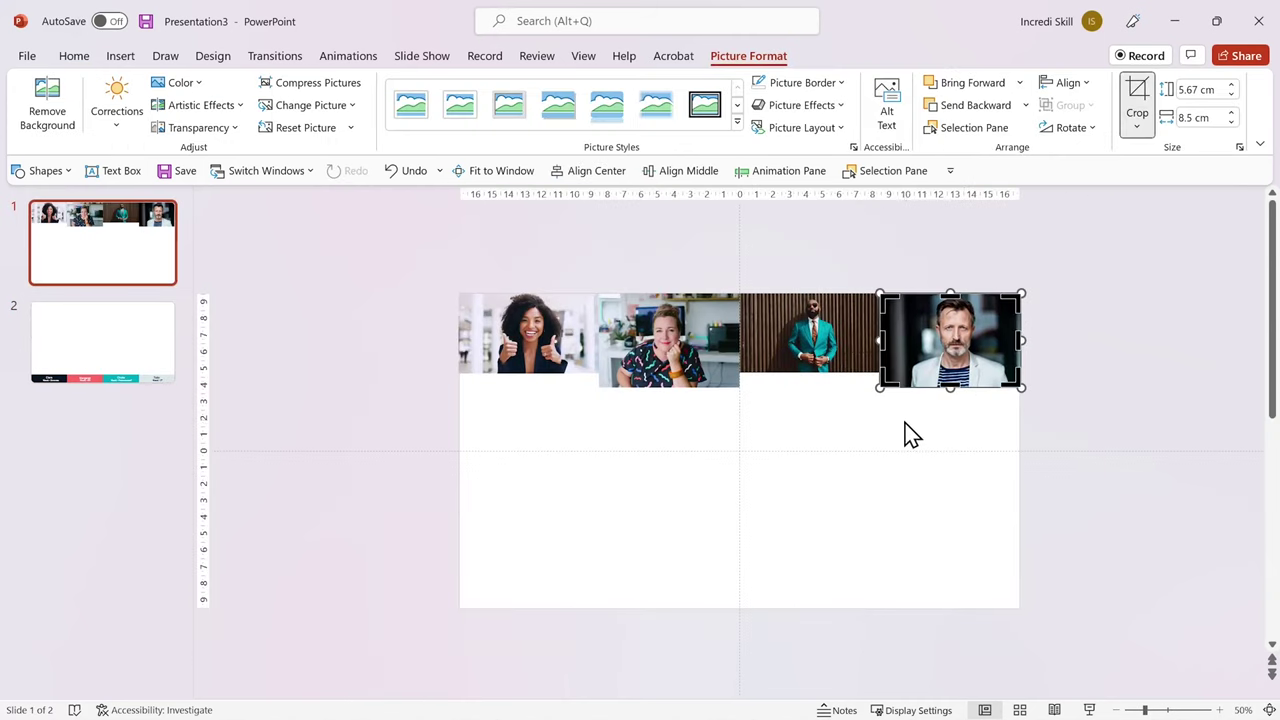
left_click_drag(950, 388, 949, 606)
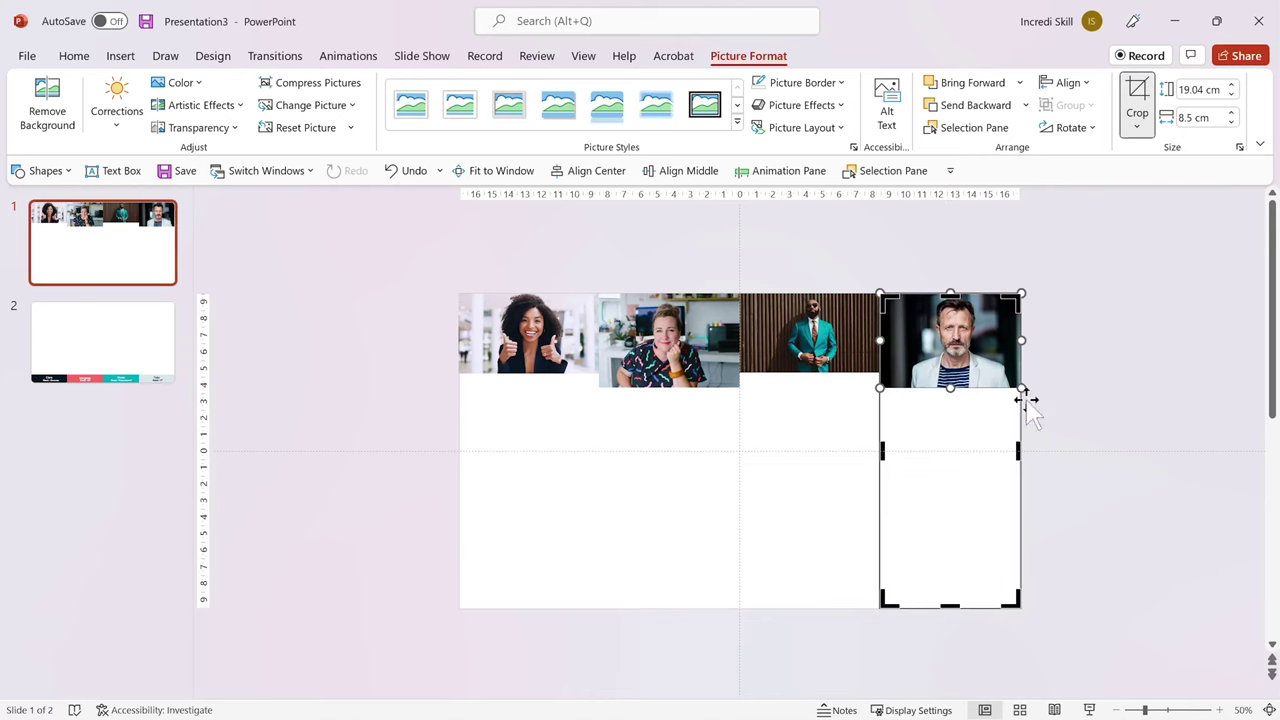
left_click_drag(1023, 400, 1108, 608)
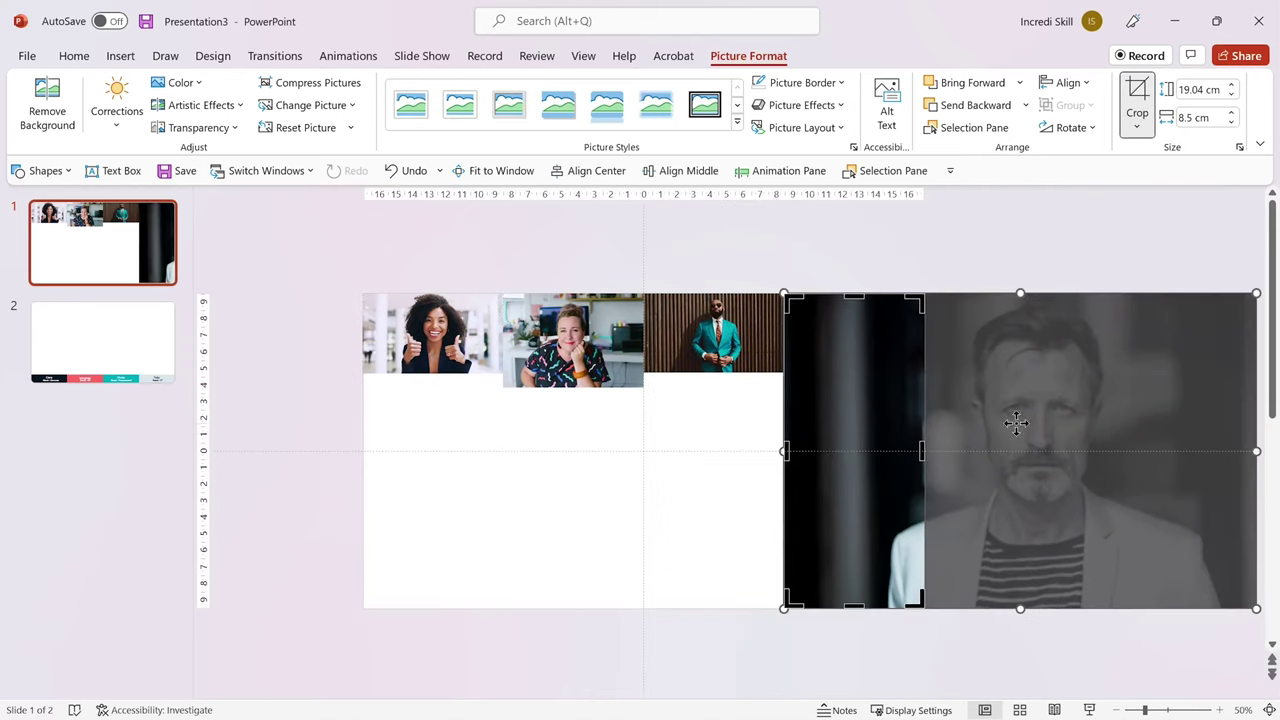
left_click_drag(1014, 423, 937, 420)
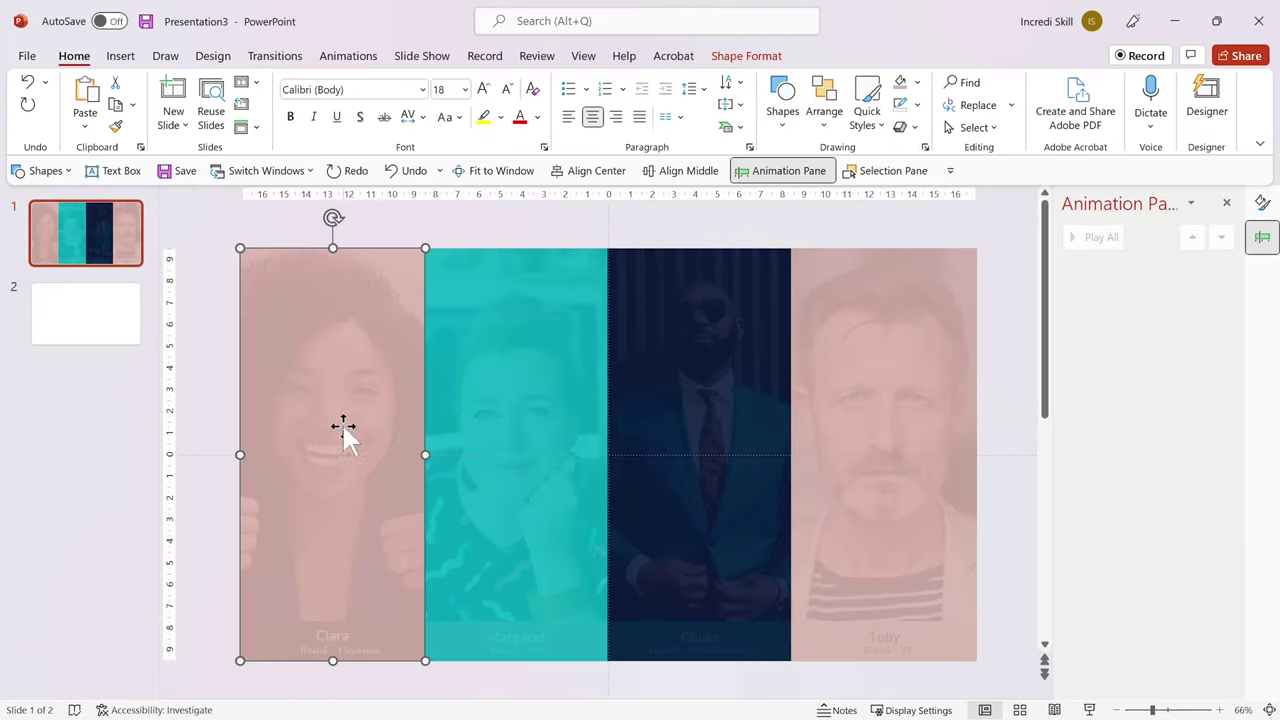
- Give the first rectangle a Fade exit animation, then select the dark Chuks rectangle
left_click(348, 56)
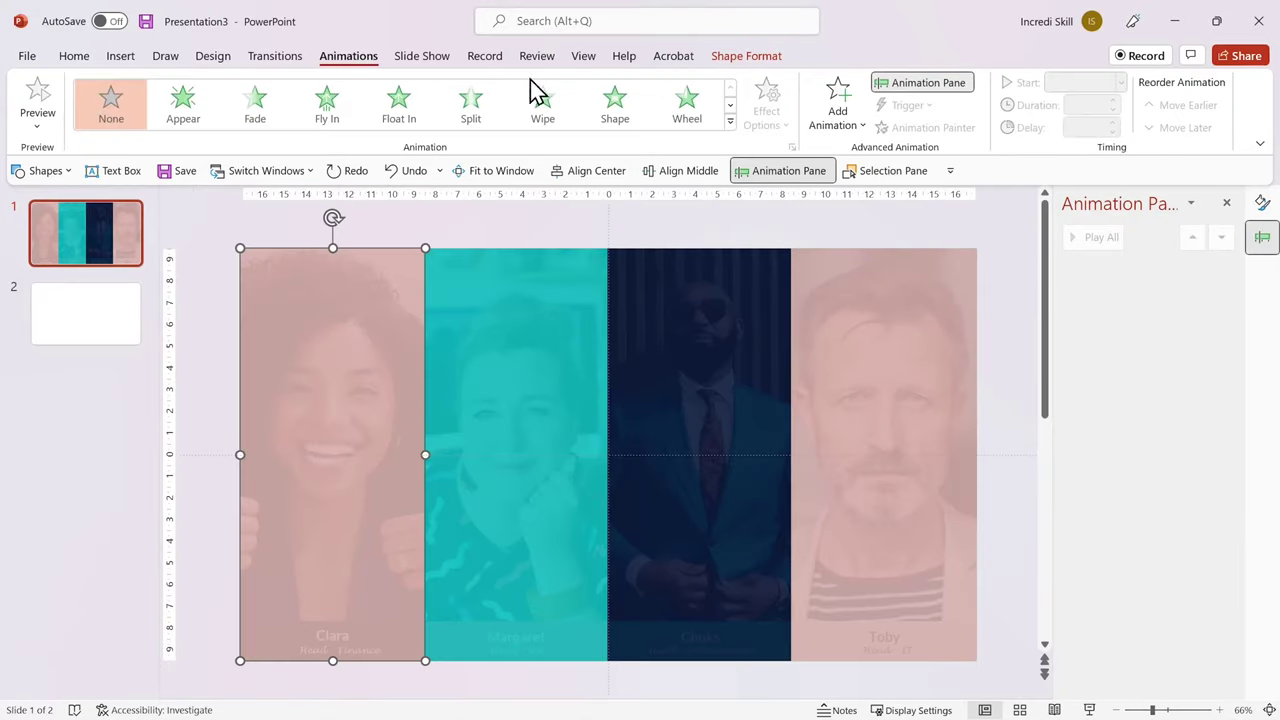
left_click(730, 121)
left_click(181, 537)
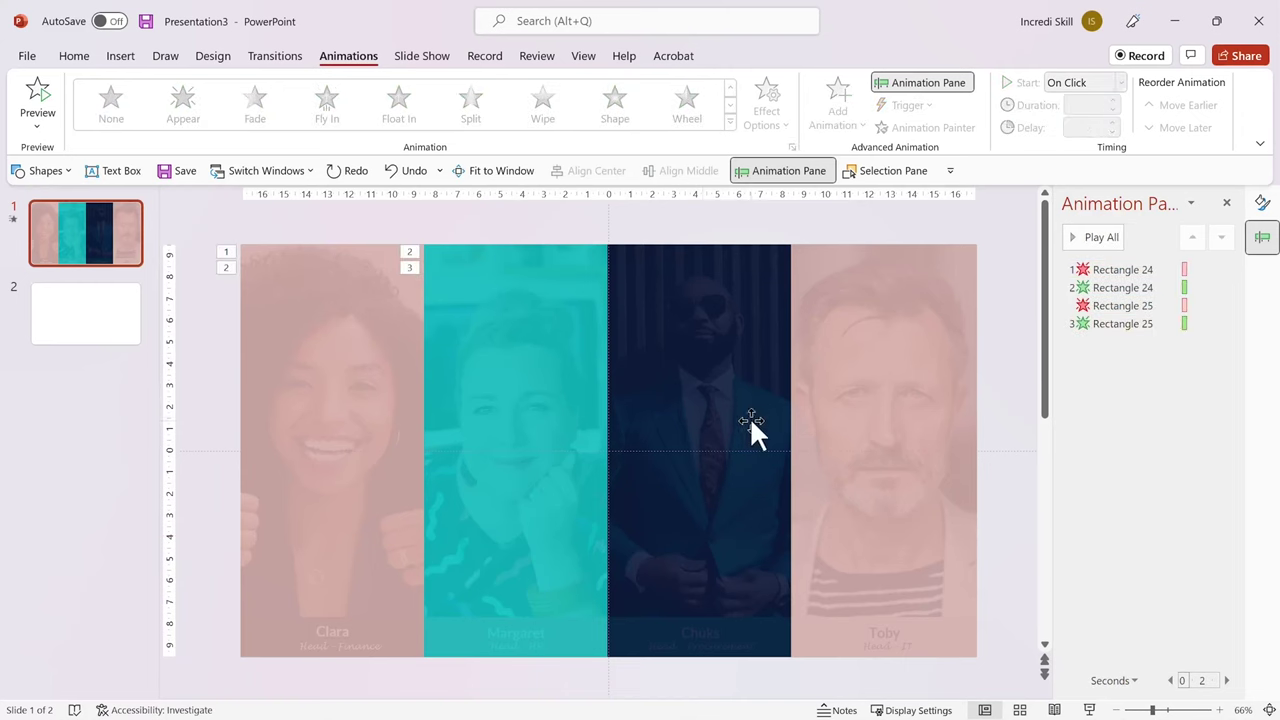
left_click(701, 414)
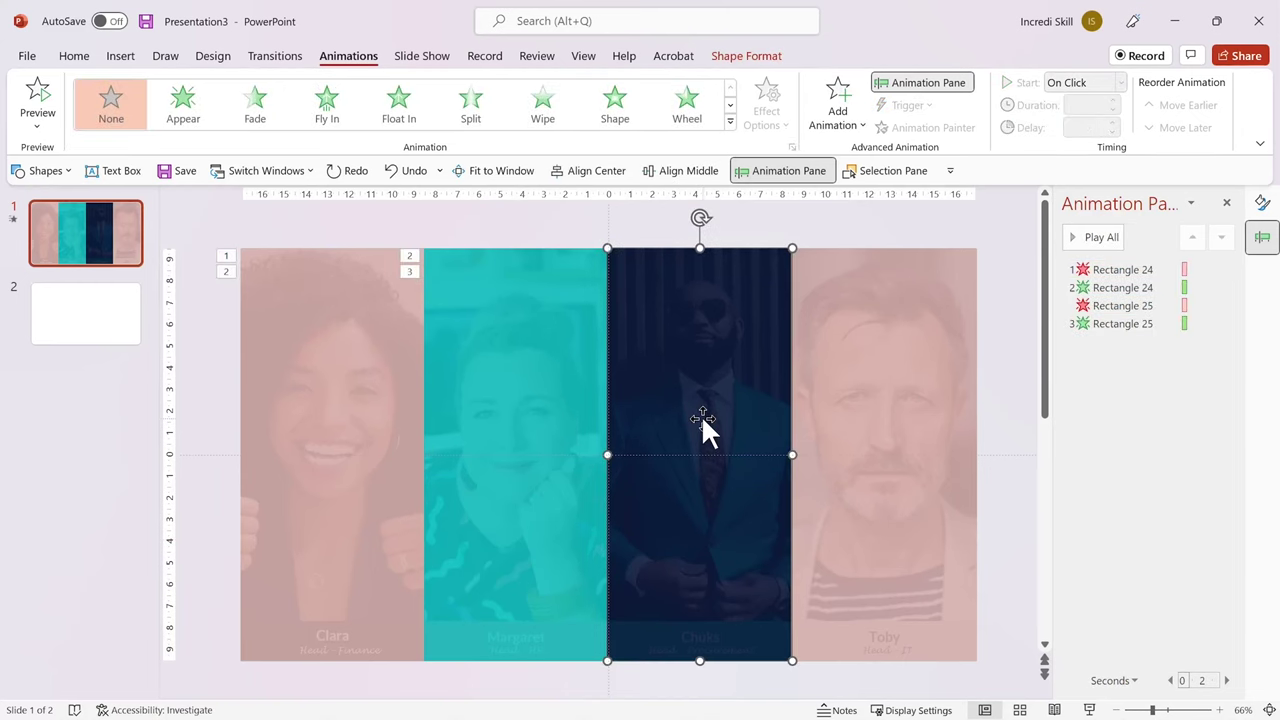
left_click(730, 121)
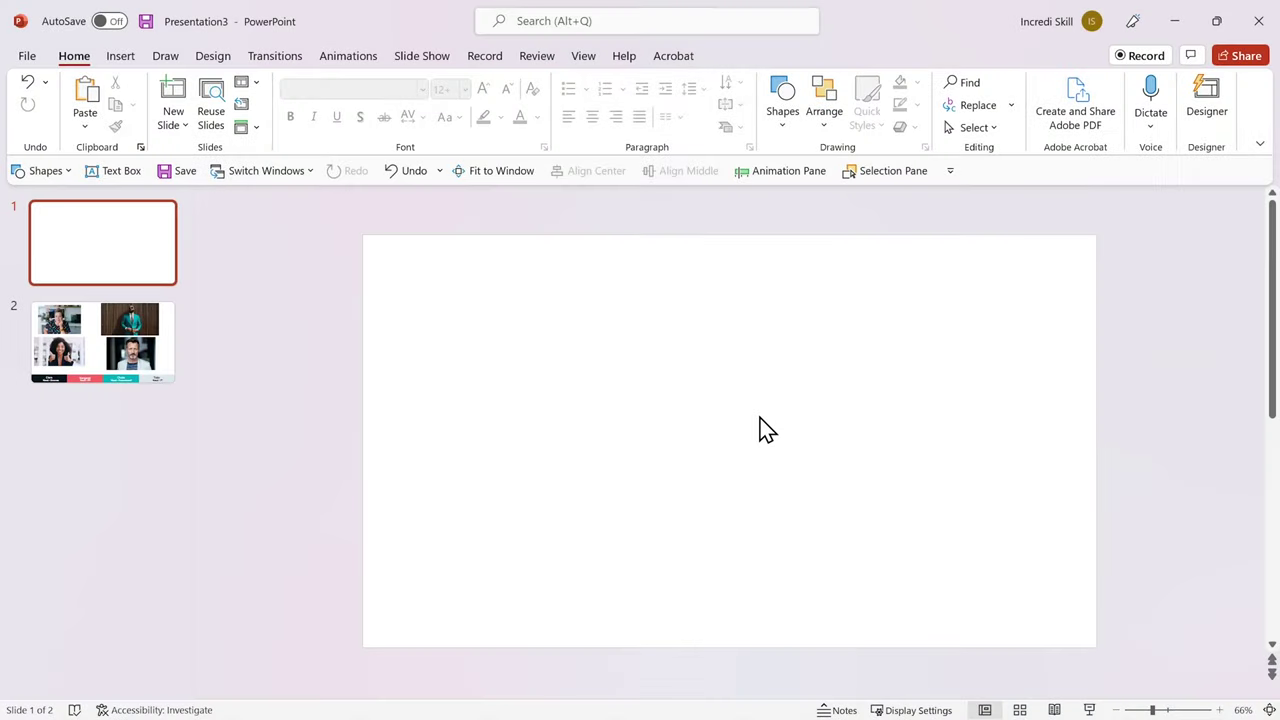
- Cut the four portrait photos from slide 2 and paste them onto slide 1
left_click(138, 350)
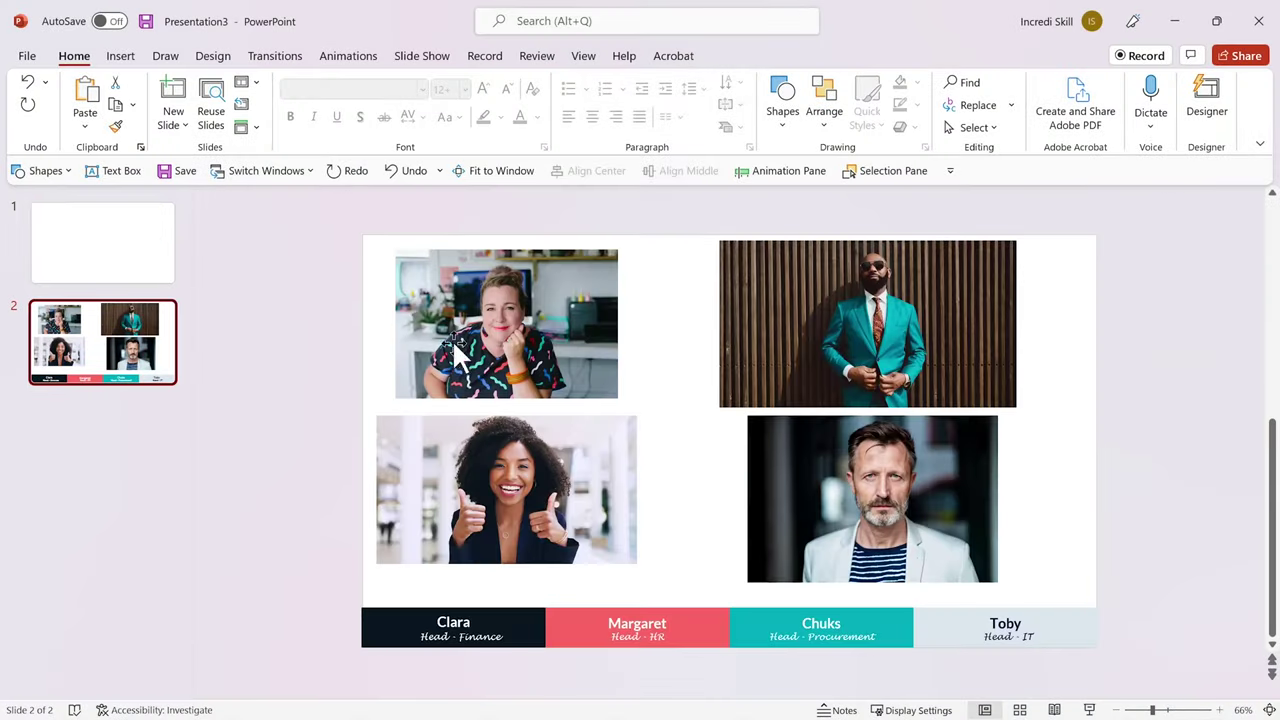
left_click(480, 339)
left_click(495, 465, "shift")
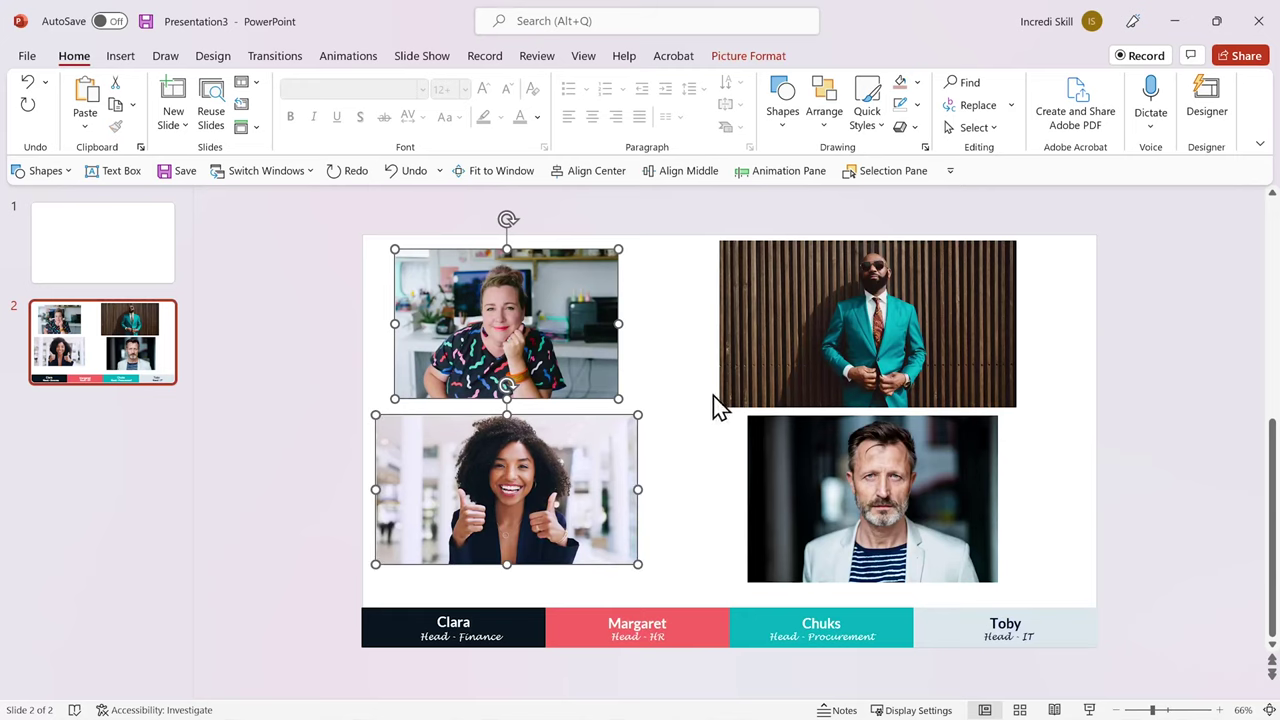
left_click(735, 400, "shift")
left_click(800, 478, "shift")
key("ctrl+x")
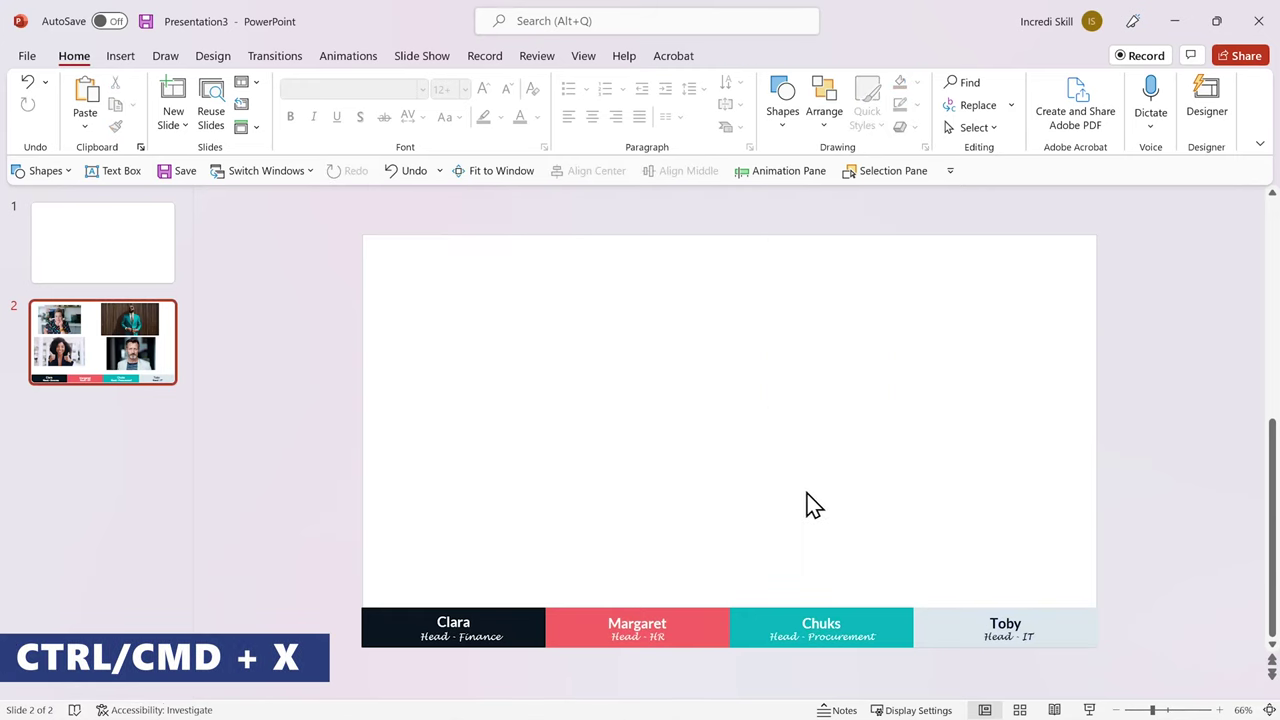
left_click(153, 267)
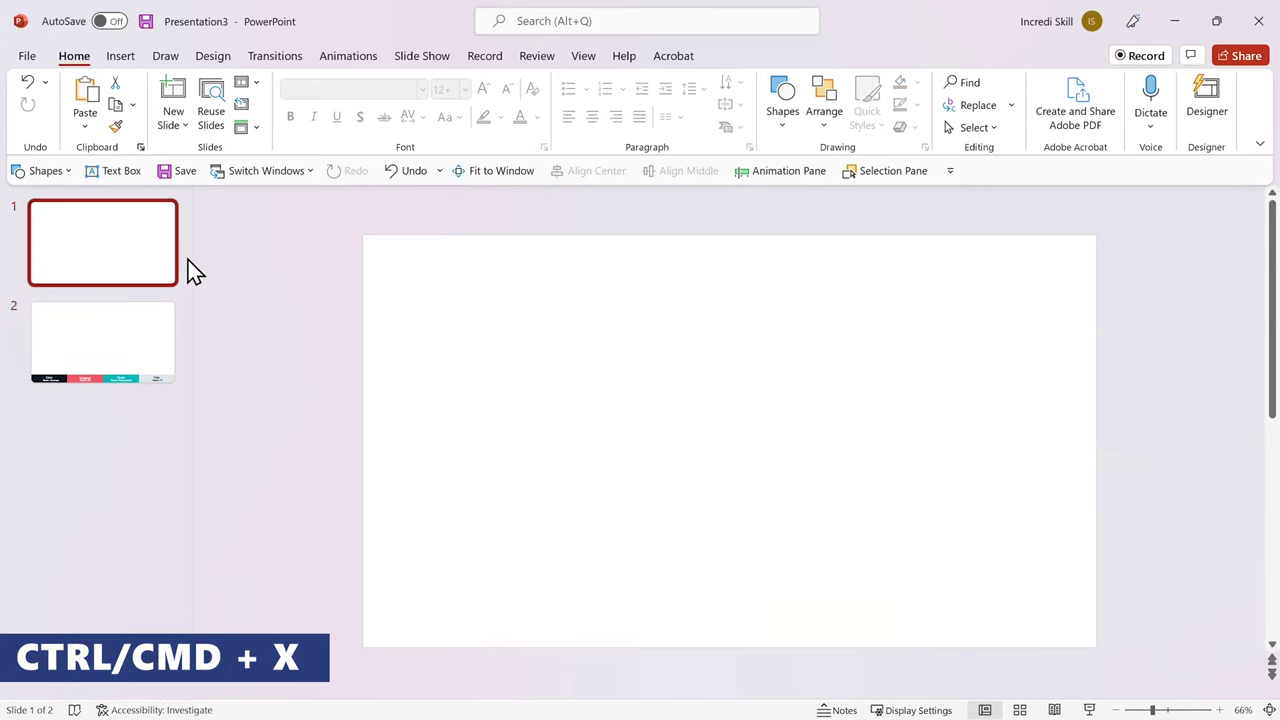
key("ctrl+v")
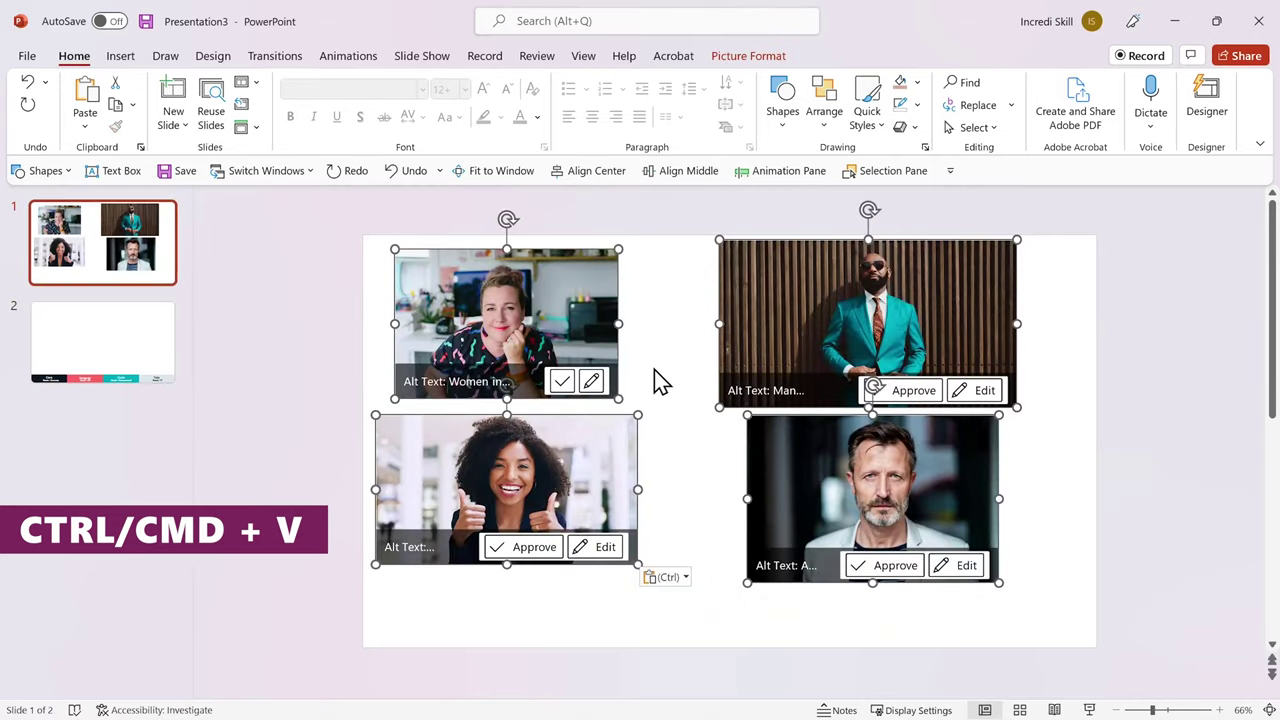
left_click(655, 371)
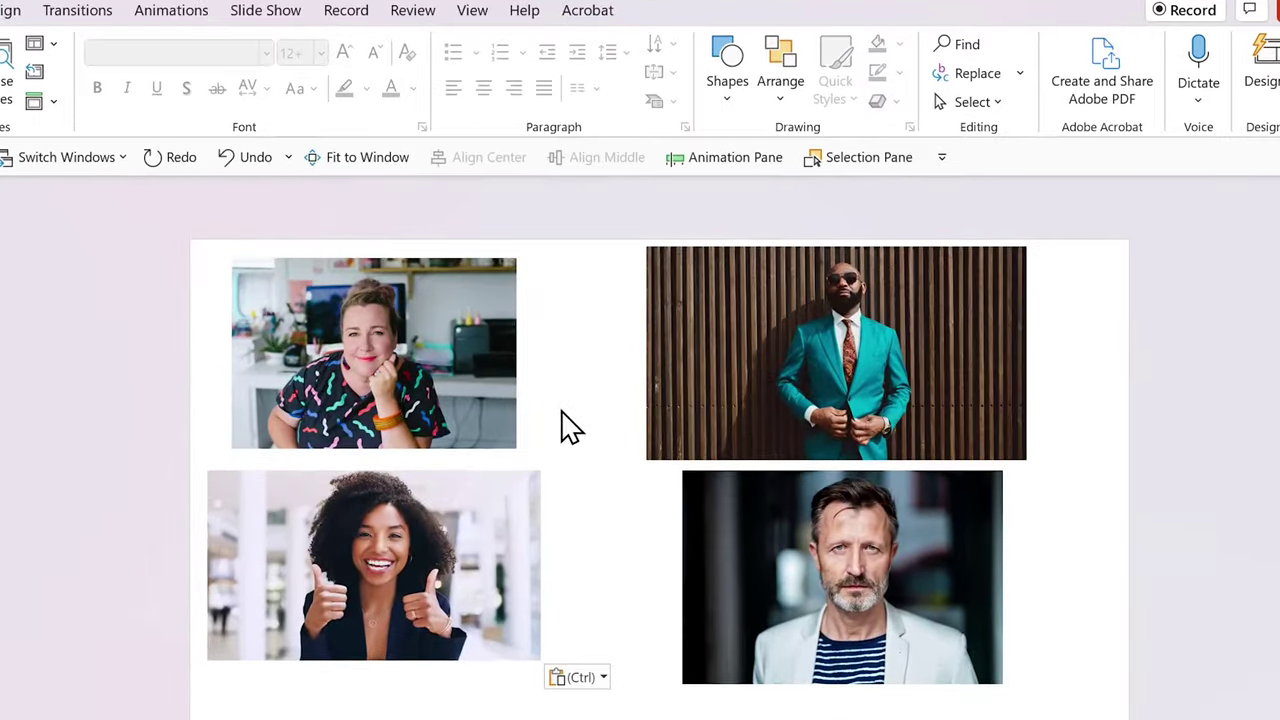
- Turn on the Ruler and Guides in the View tab
left_click(539, 40)
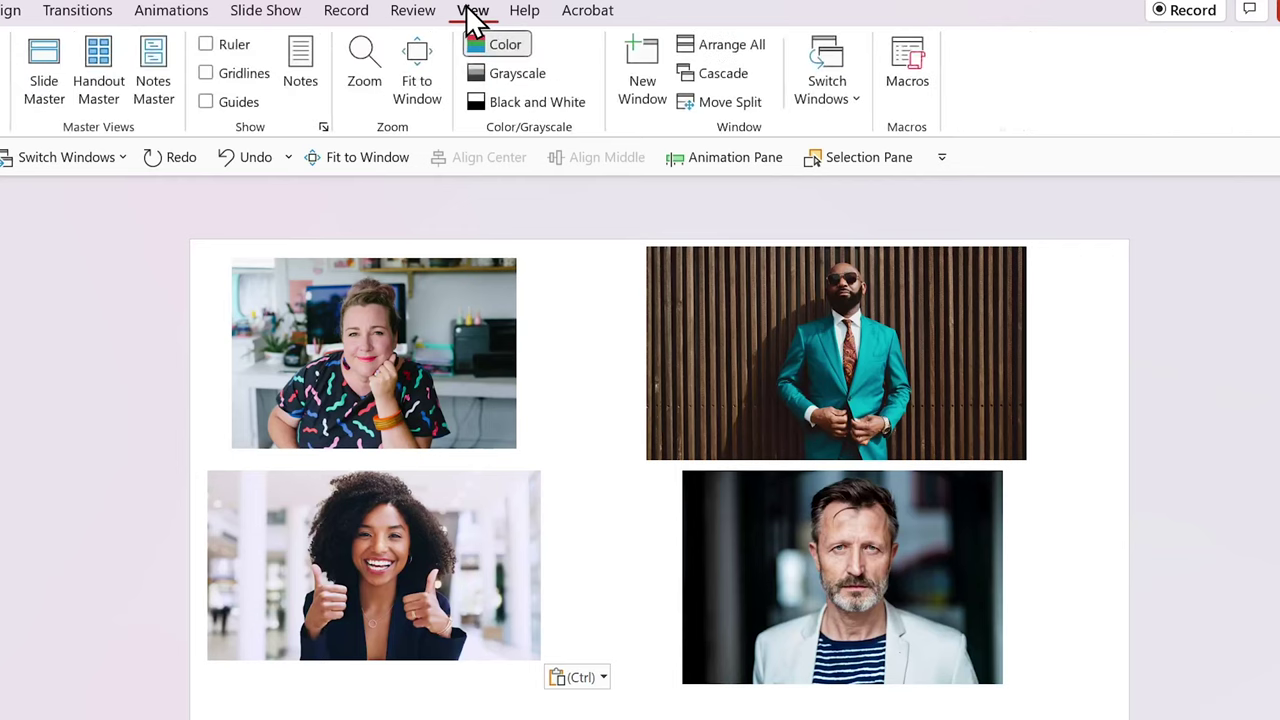
left_click(240, 44)
left_click(245, 110)
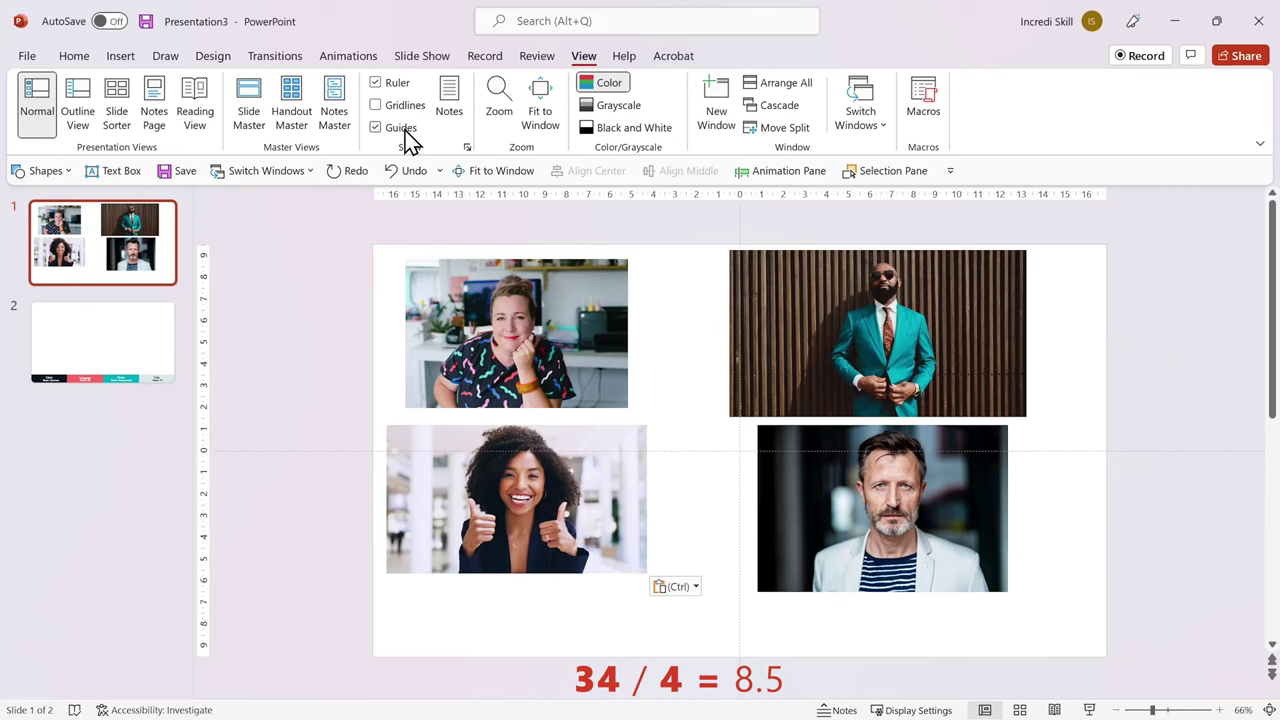
- Select all four photos and set their width to 8.5 cm in Picture Format
left_click(500, 362)
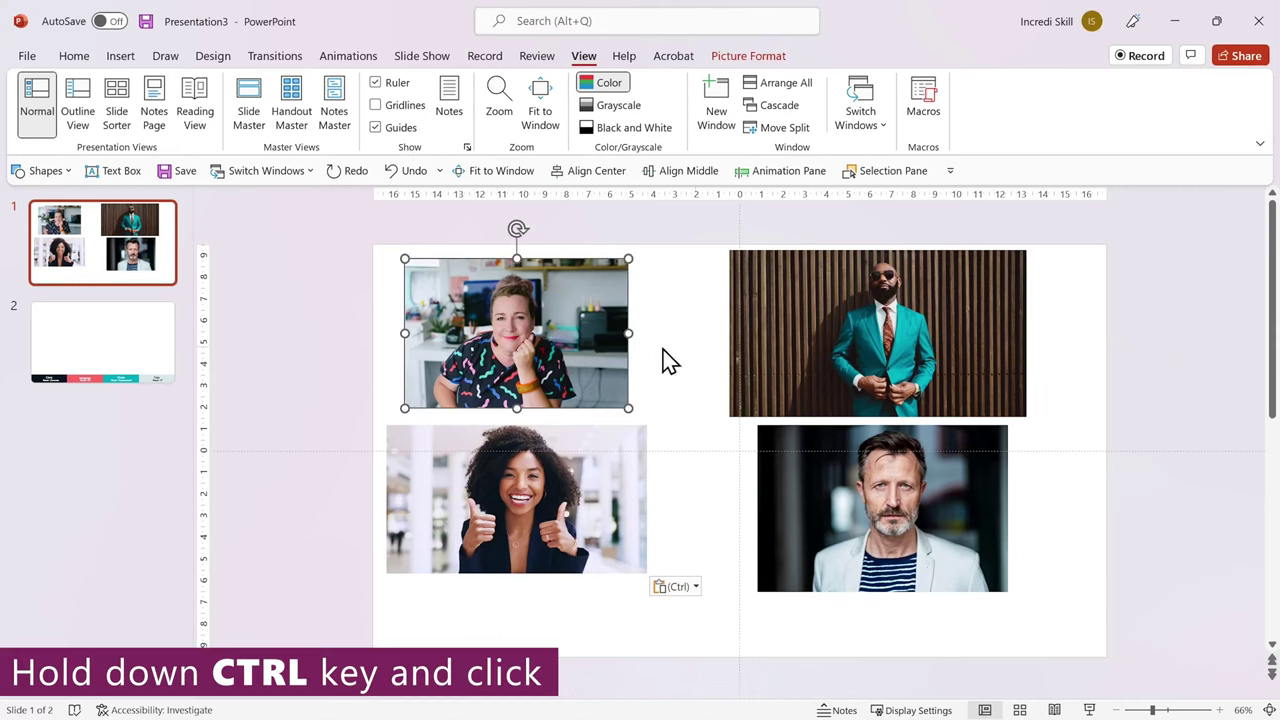
left_click(795, 352, "ctrl")
left_click(622, 480, "ctrl")
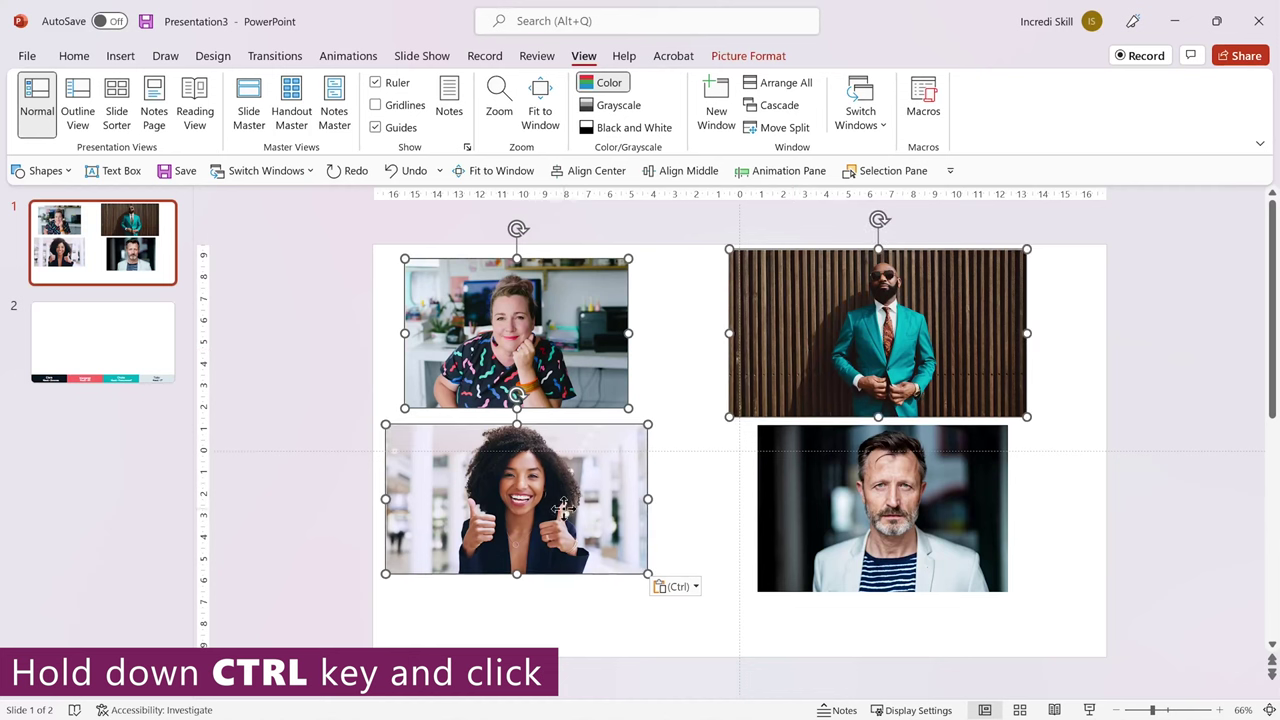
left_click(811, 515, "ctrl")
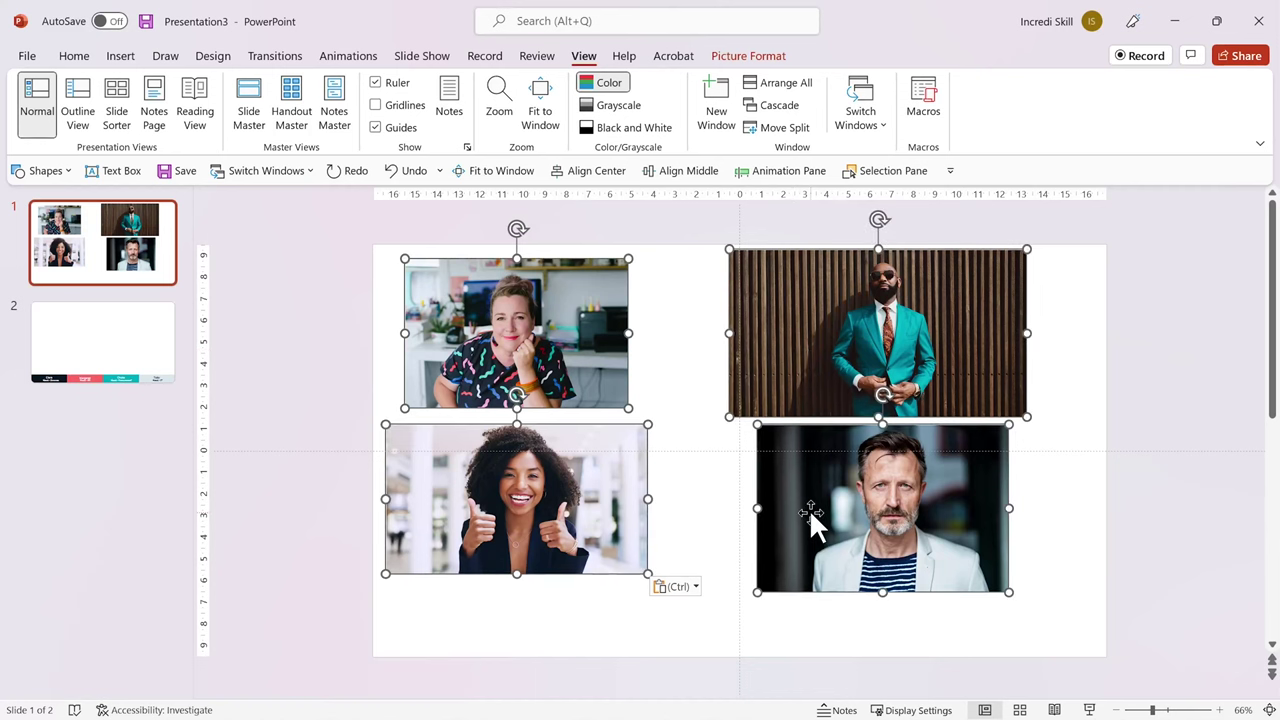
left_click(750, 56)
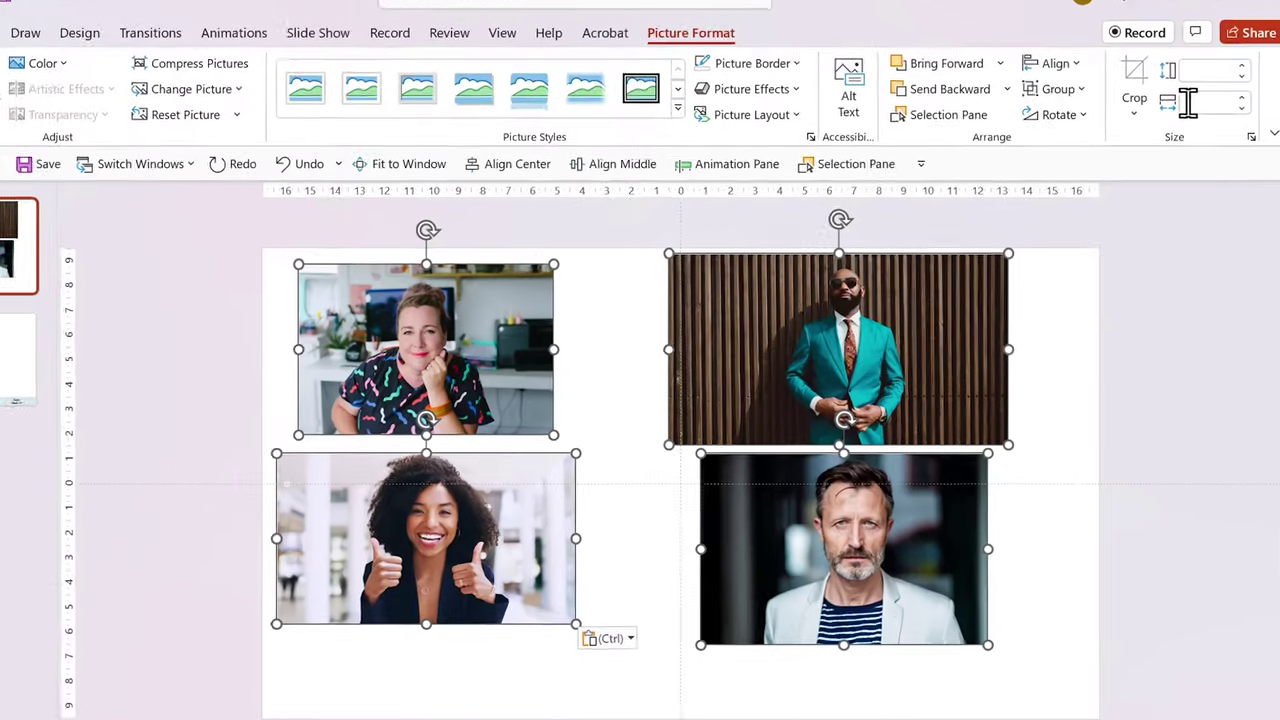
left_click(1195, 116)
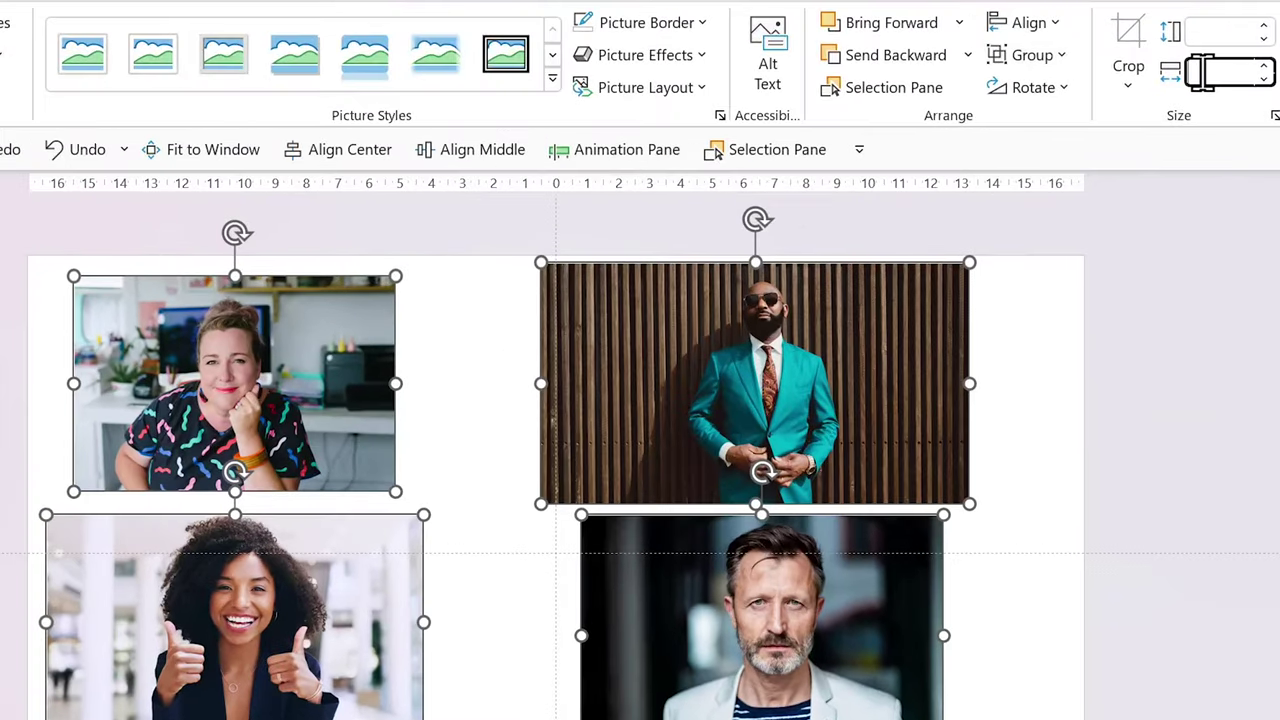
type("8.5")
key("Return")
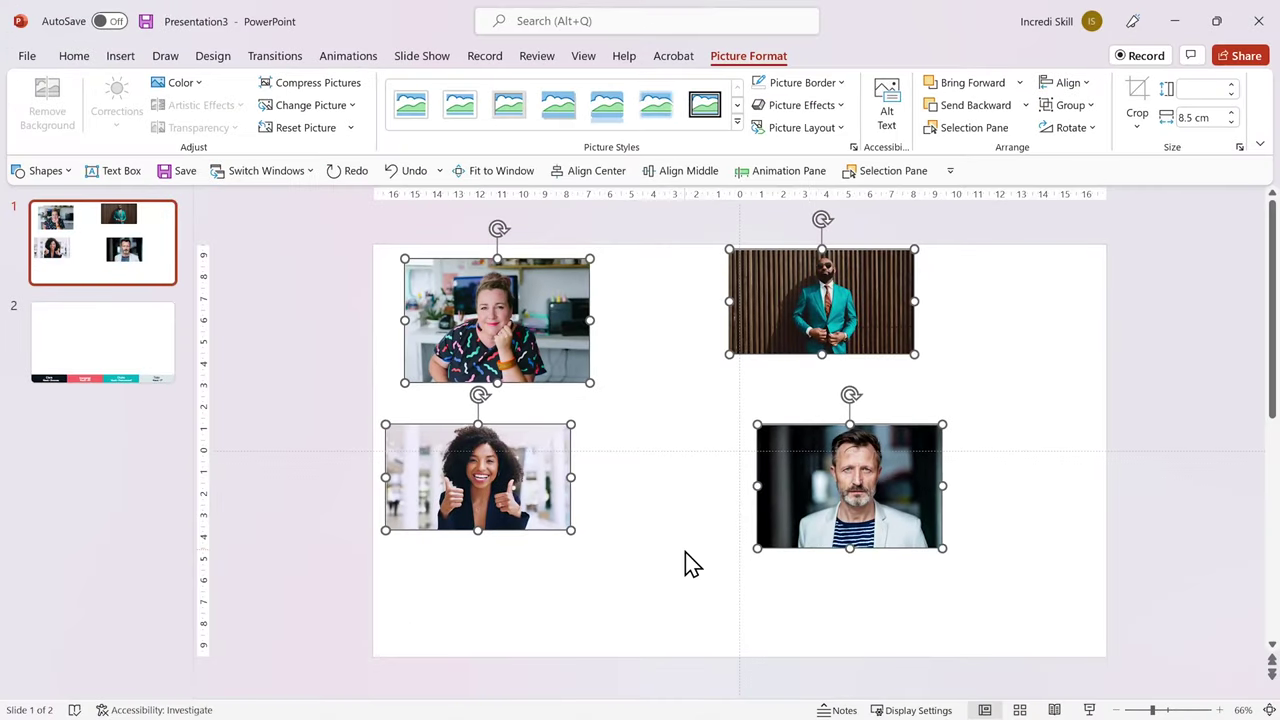
left_click(478, 713)
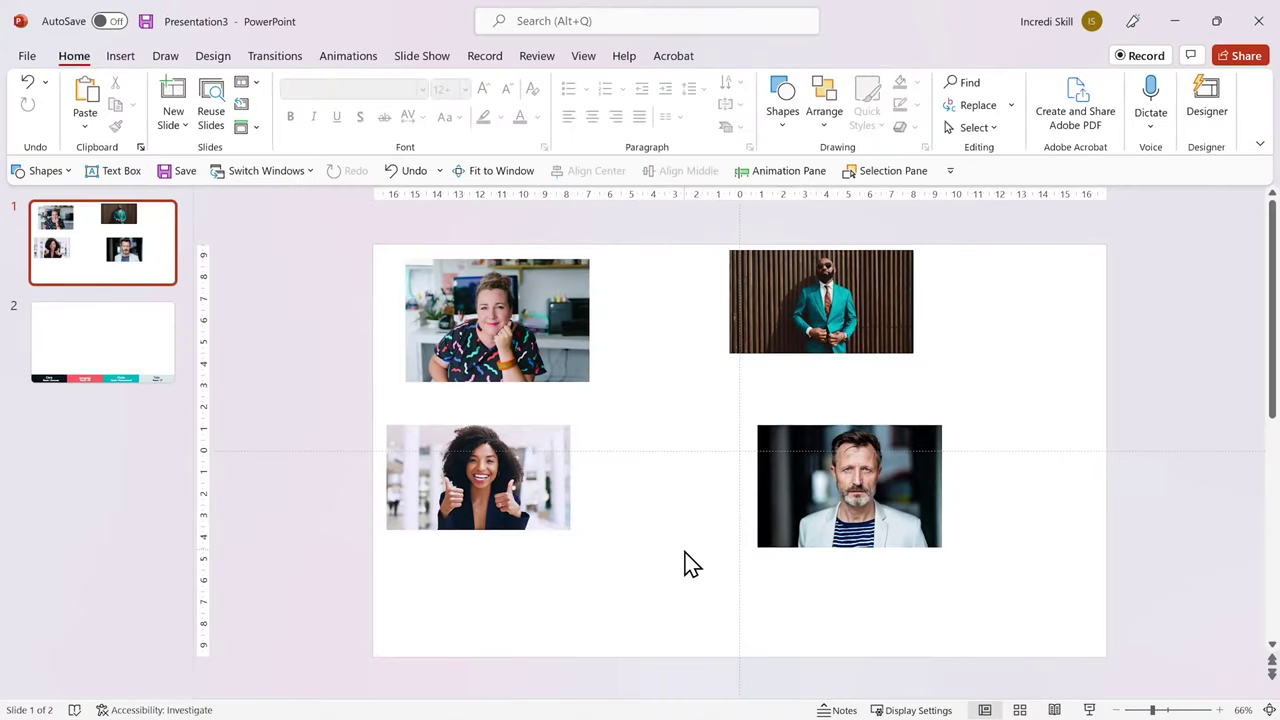
- Arrange the photos along the top: thumbs-up left, desk and teal-suit centre, bearded man top-right
left_click(777, 317)
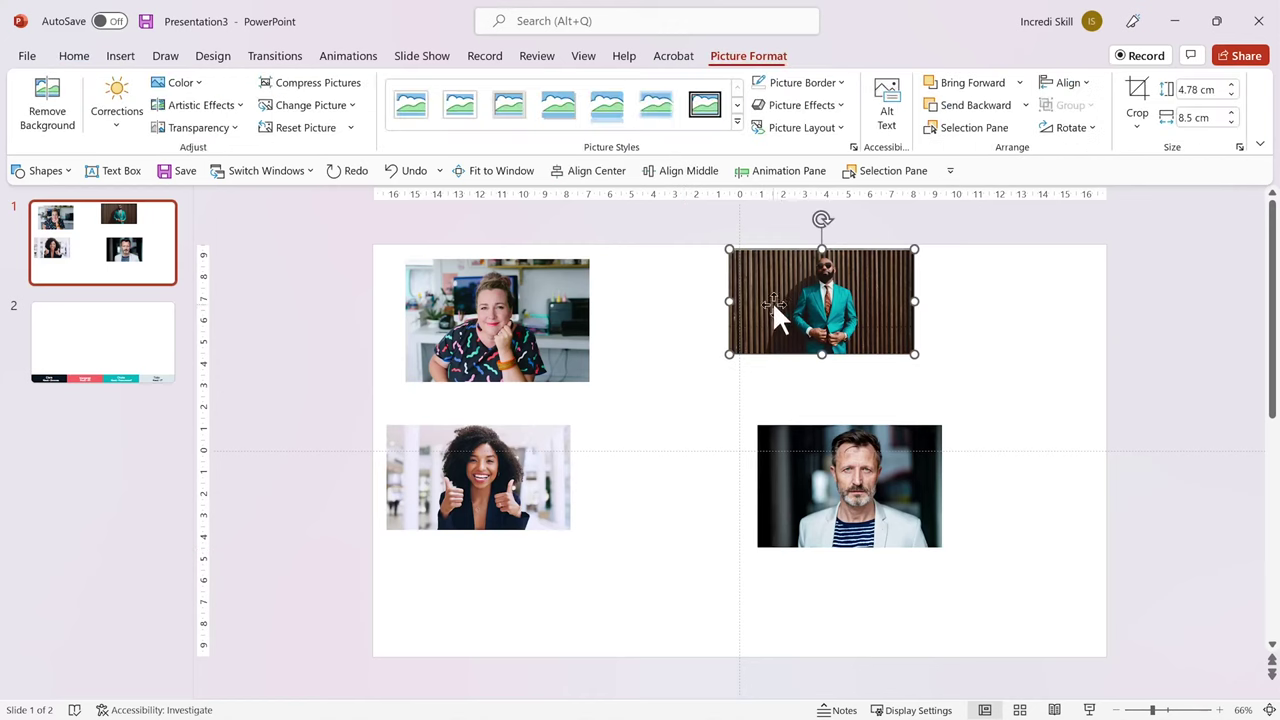
left_click_drag(777, 317, 794, 298)
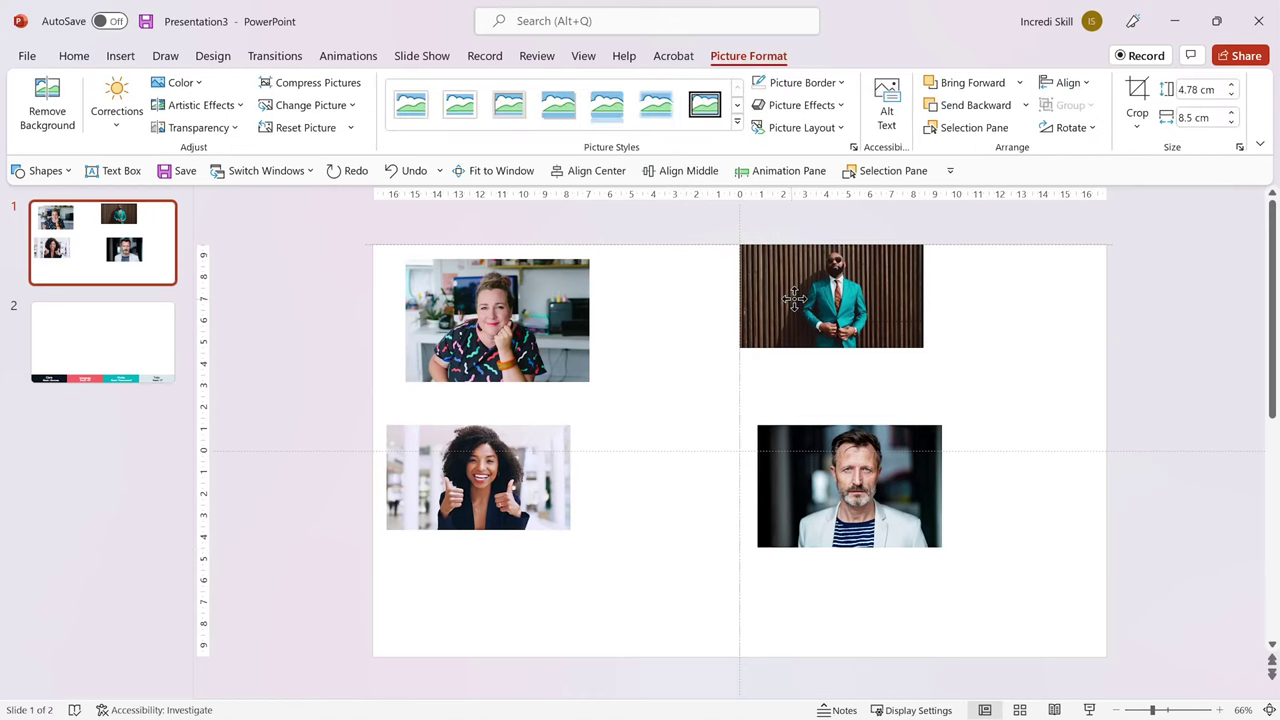
left_click(528, 337)
left_click_drag(528, 337, 683, 307)
left_click(525, 425)
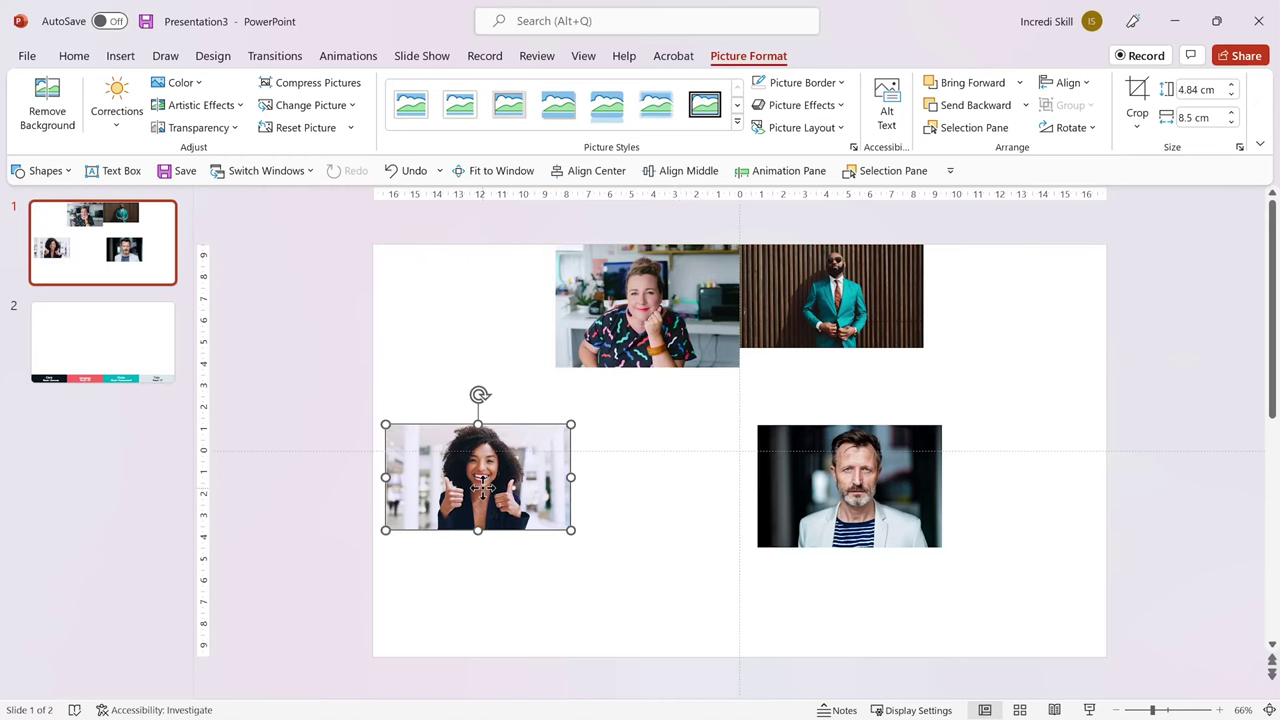
left_click_drag(484, 490, 466, 309)
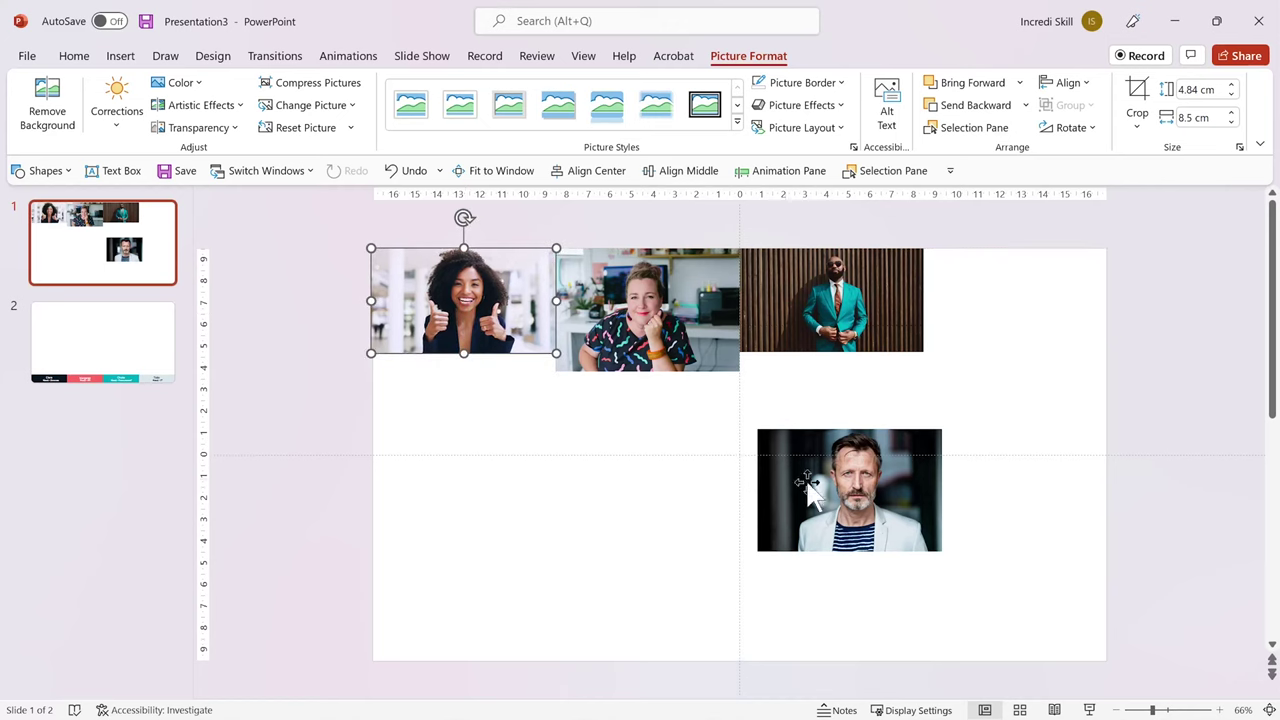
left_click(865, 505)
left_click_drag(865, 505, 1028, 328)
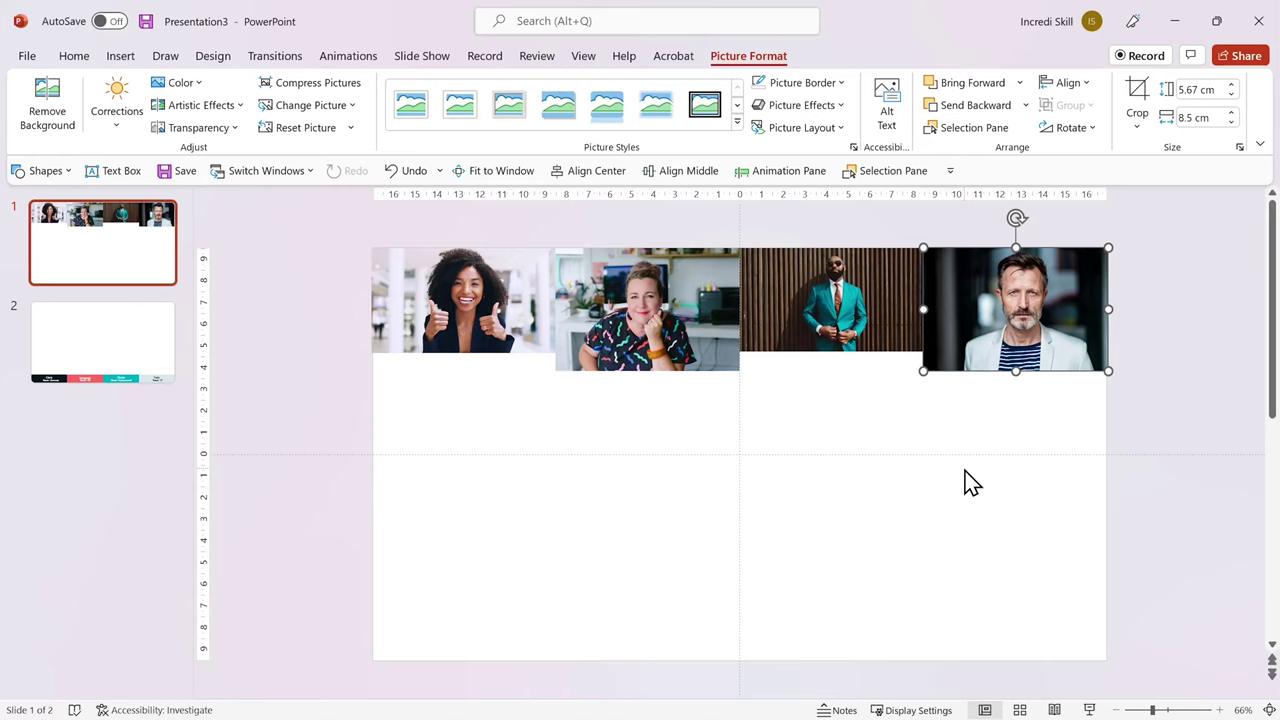
scroll(970, 482, "down", 2)
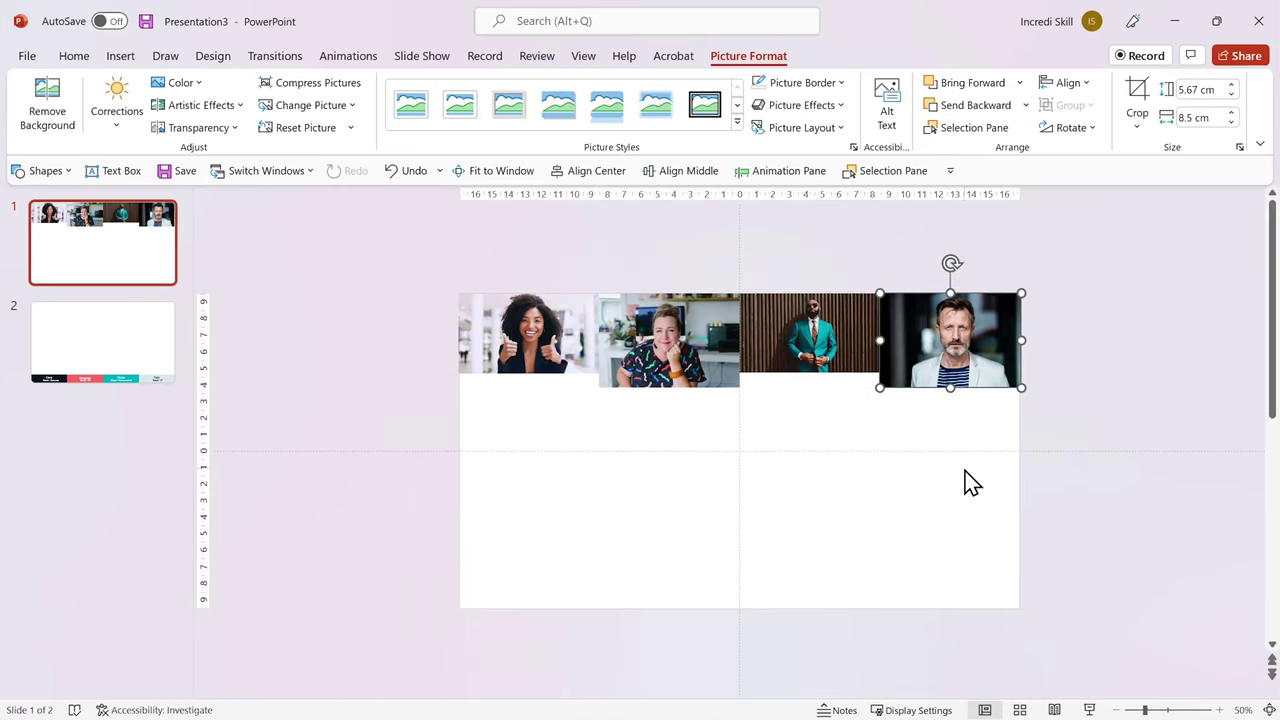
- Crop the bearded man's photo to the slide bottom, enlarged with his face filling the frame
left_click(1136, 92)
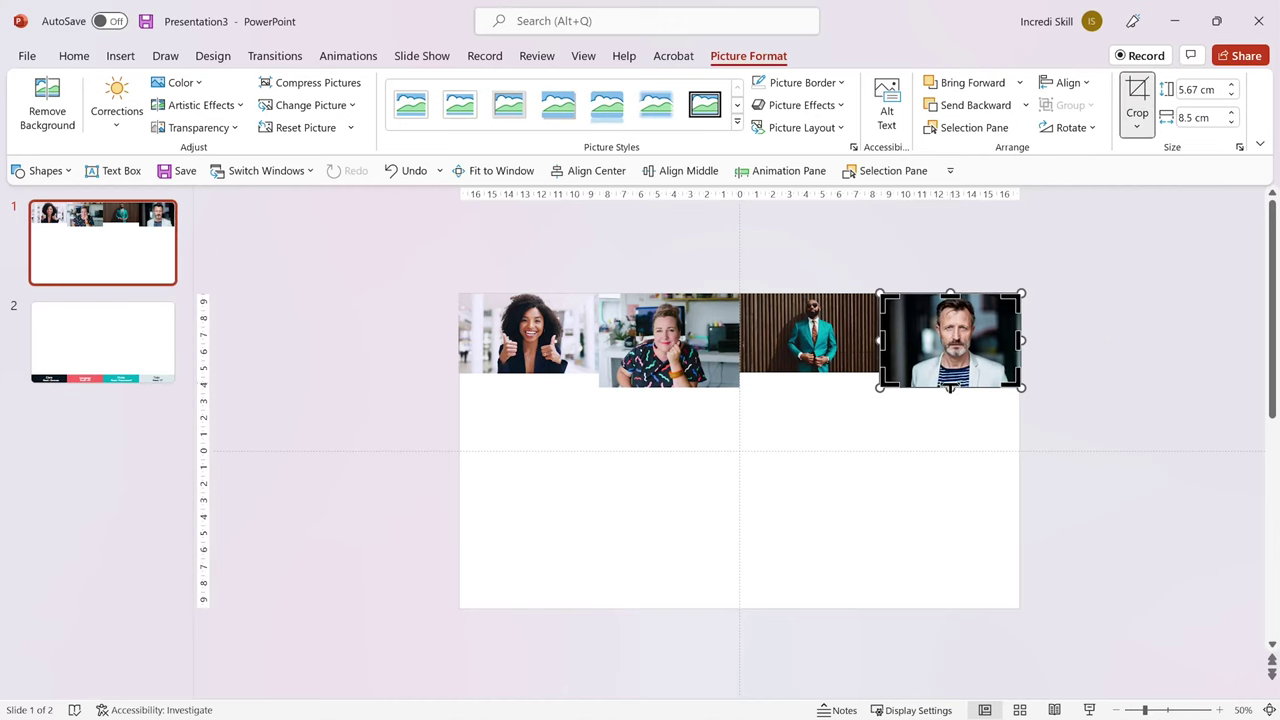
left_click_drag(950, 388, 948, 601)
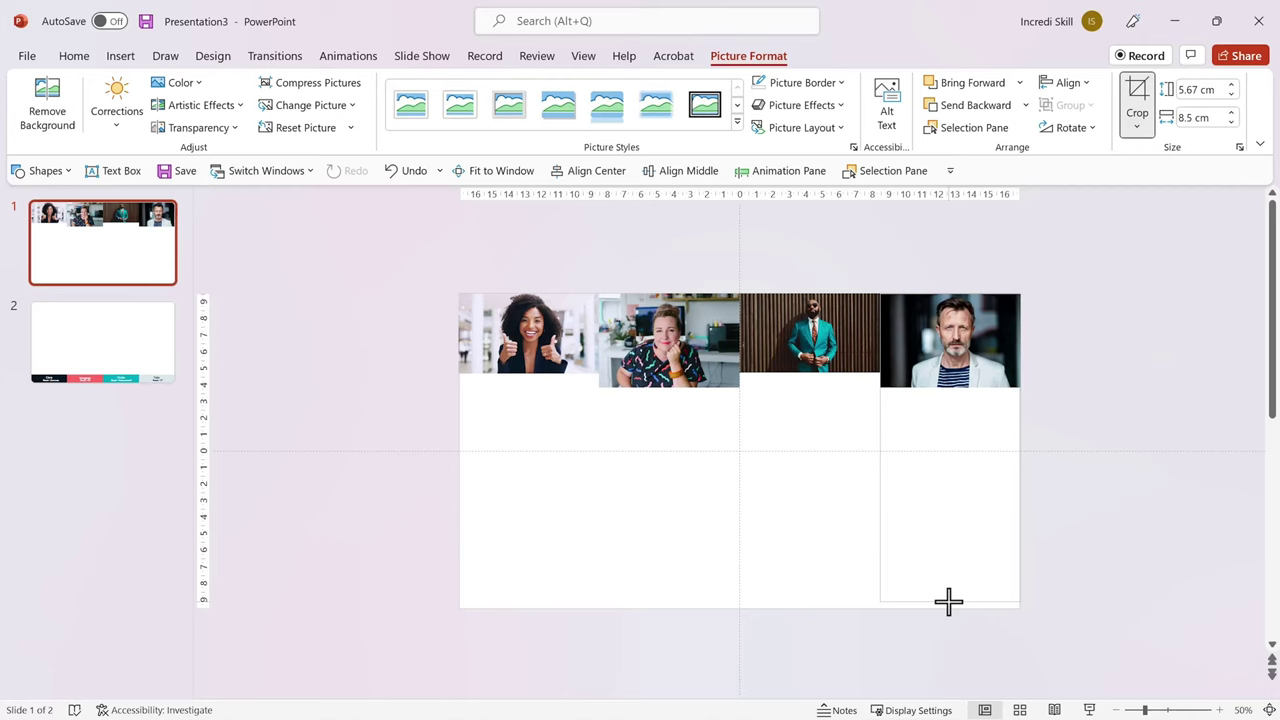
left_click_drag(948, 600, 948, 607)
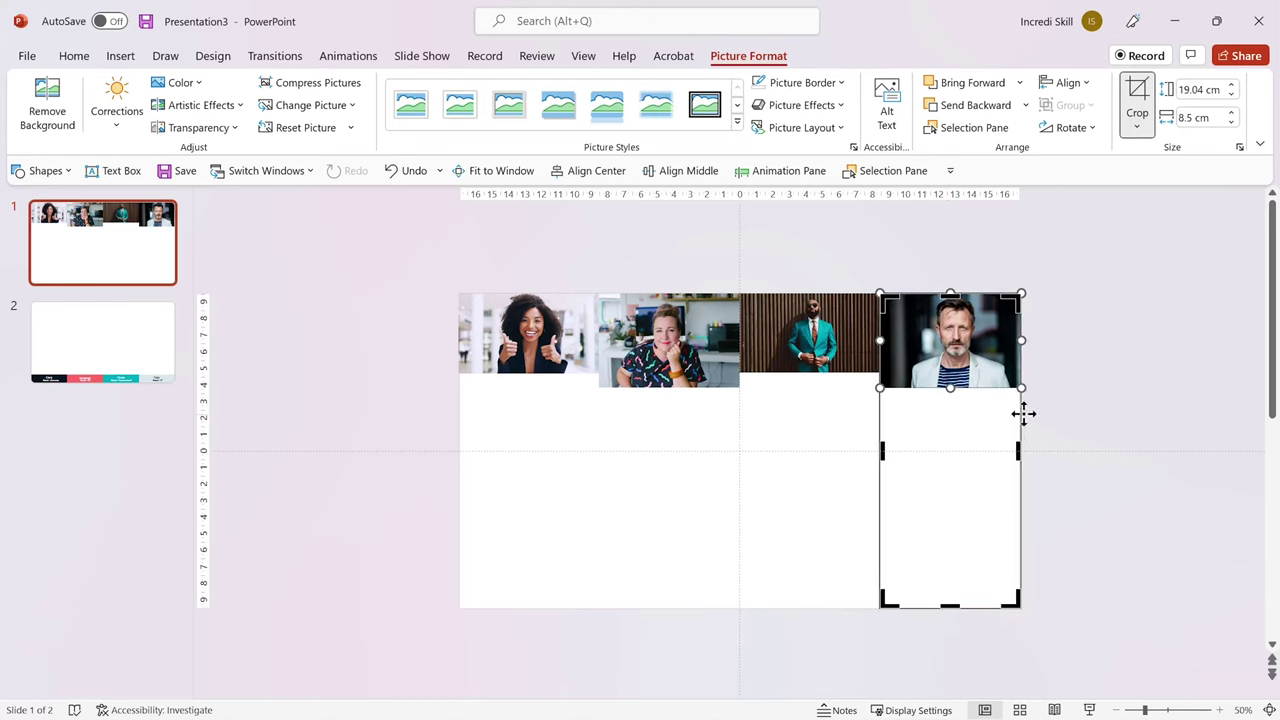
left_click_drag(1021, 388, 1108, 608)
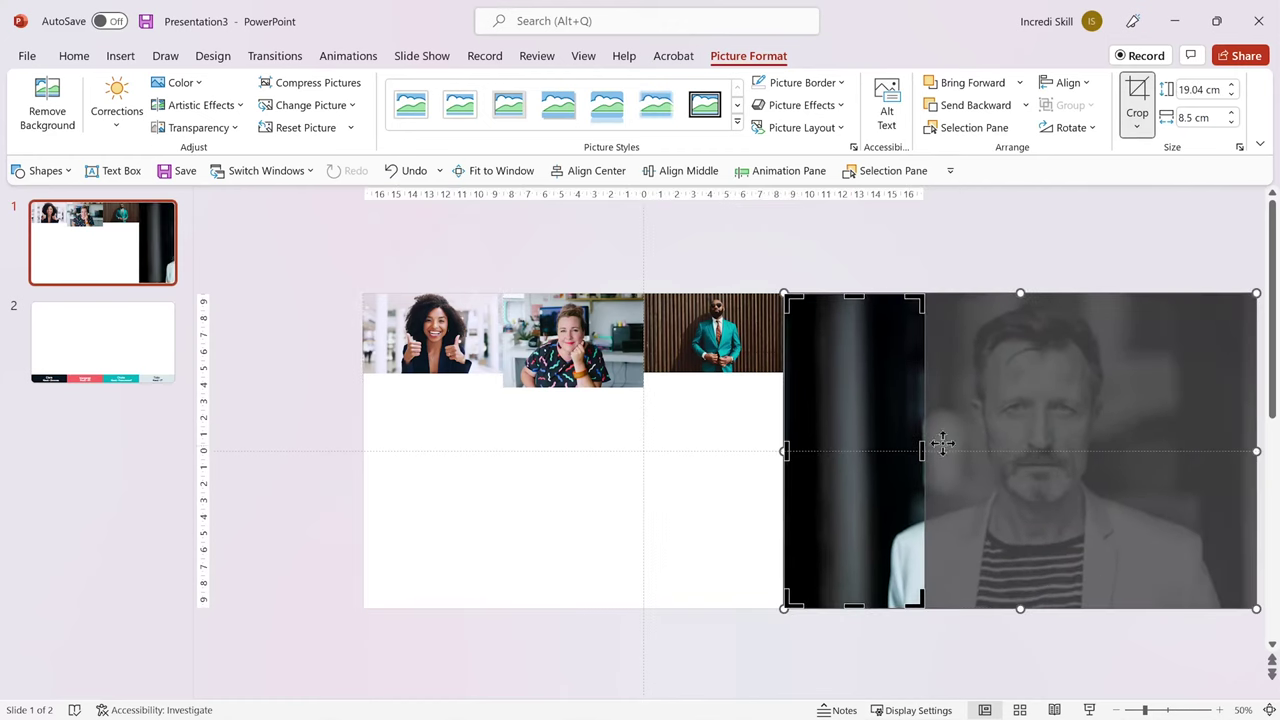
left_click_drag(1023, 420, 937, 421)
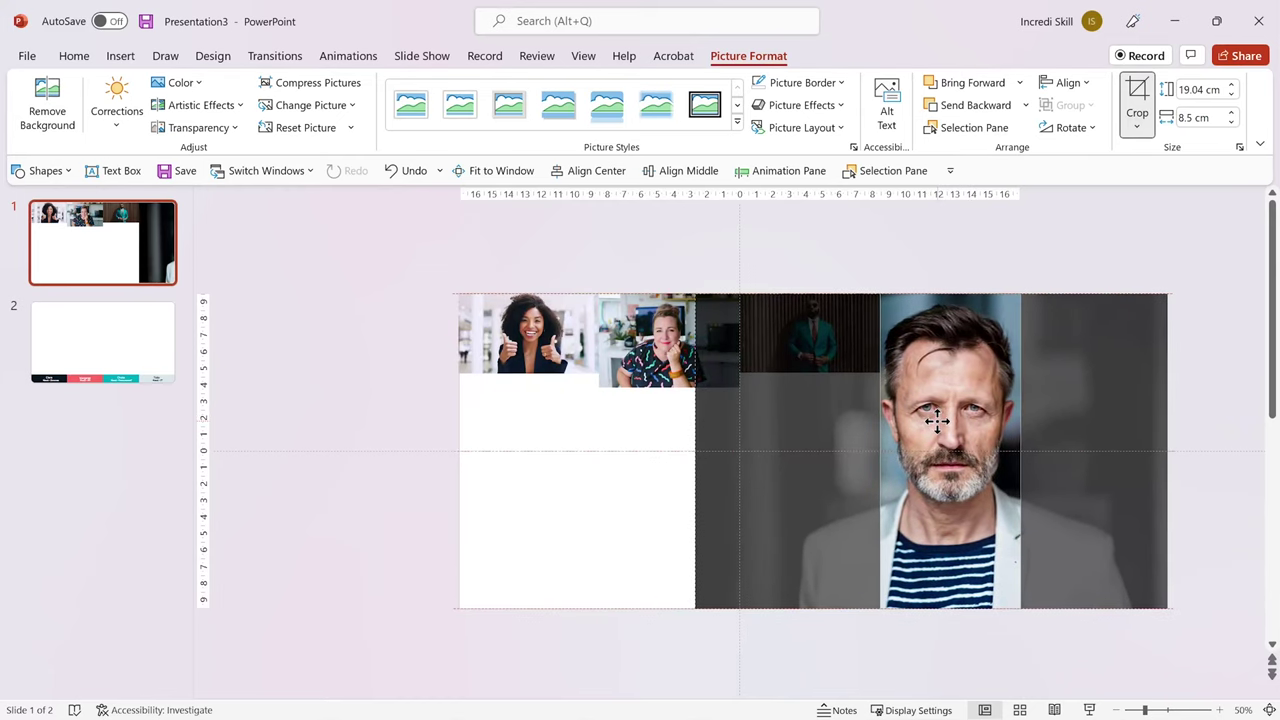
left_click(1143, 96)
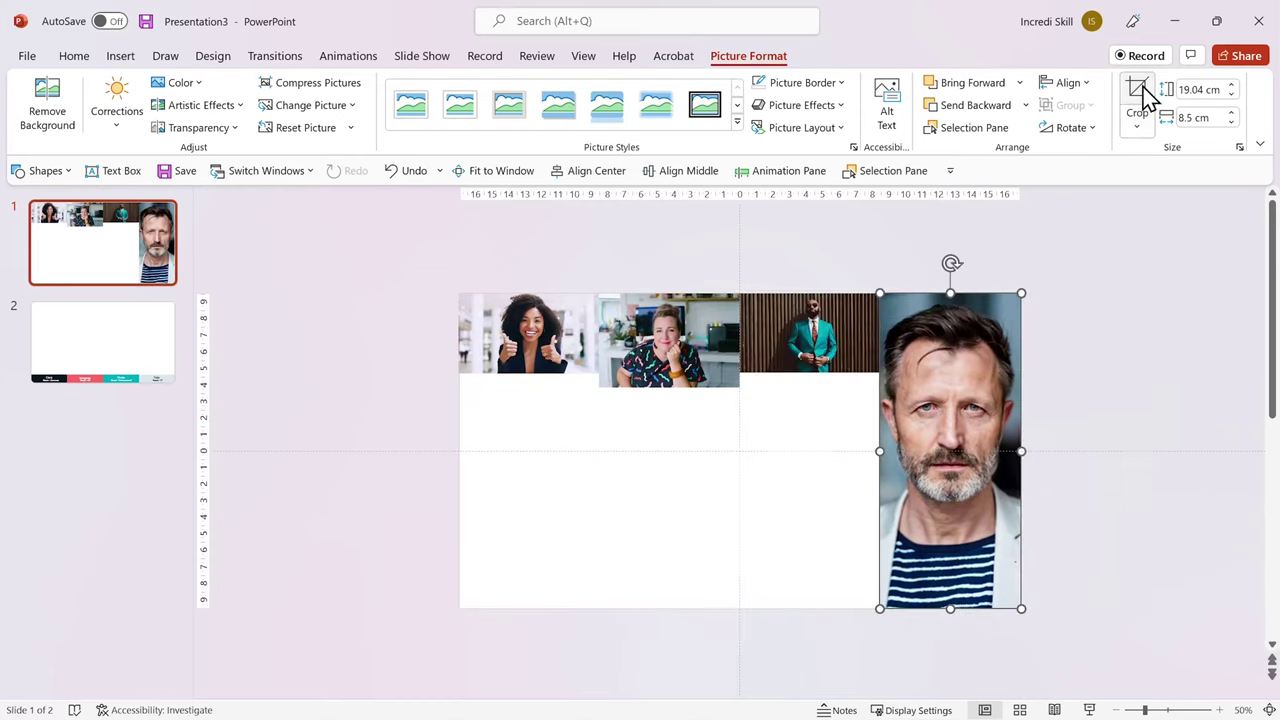
left_click(843, 343)
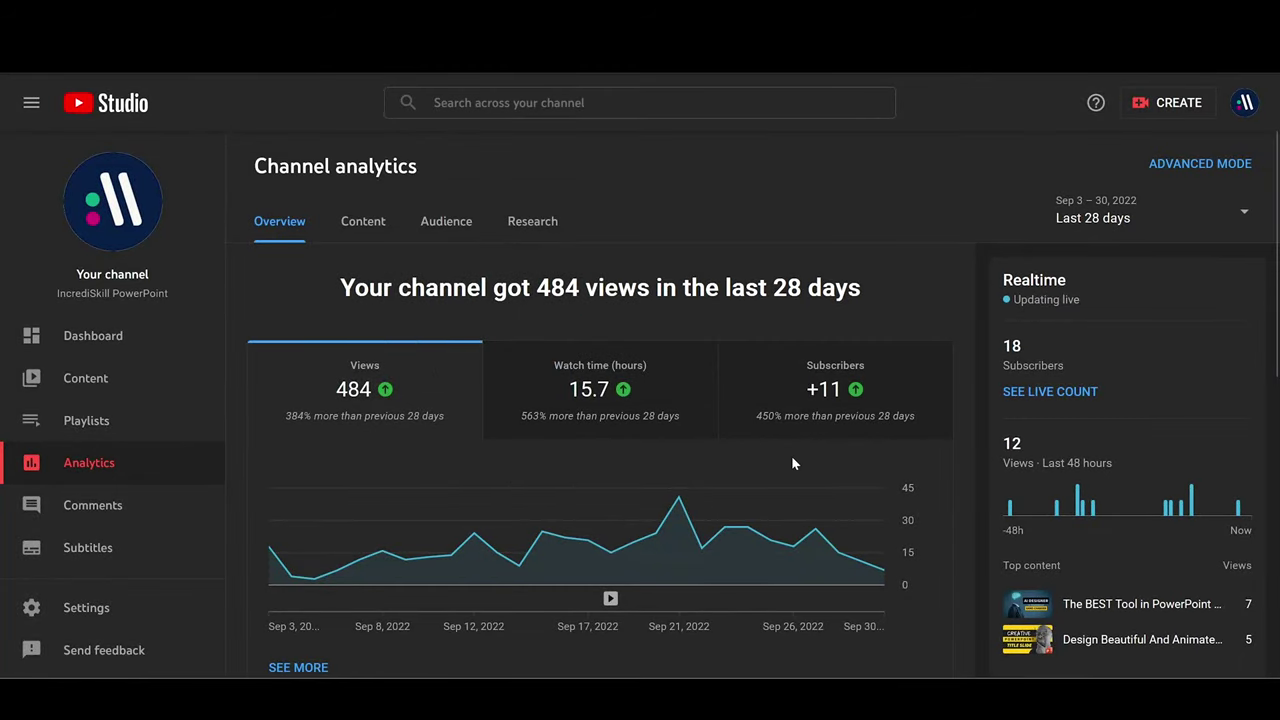
left_click(364, 224)
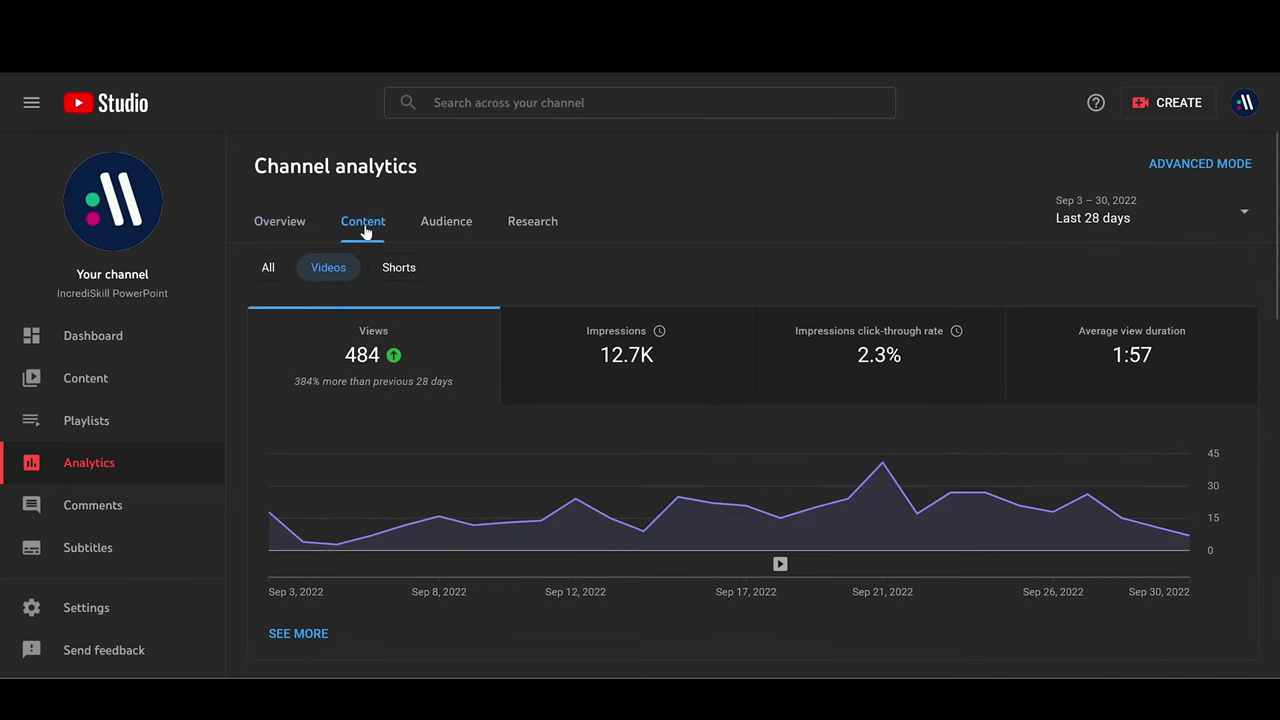
left_click(456, 235)
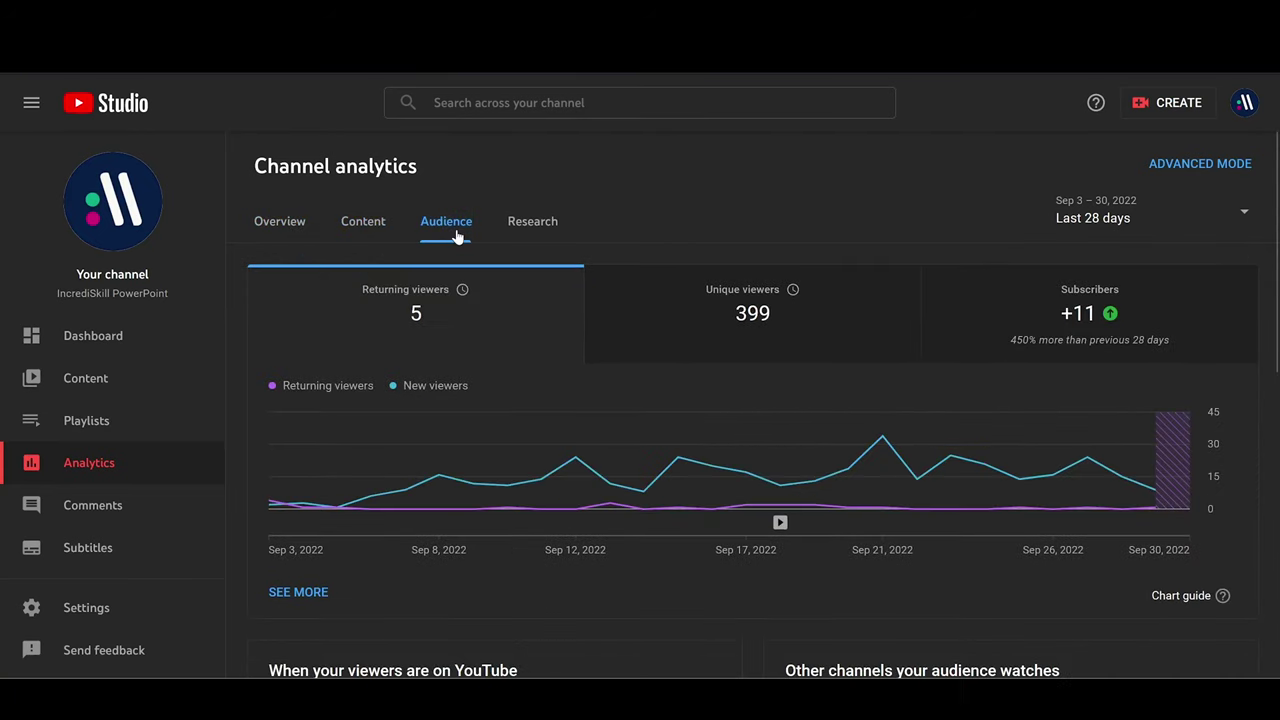
left_click(285, 233)
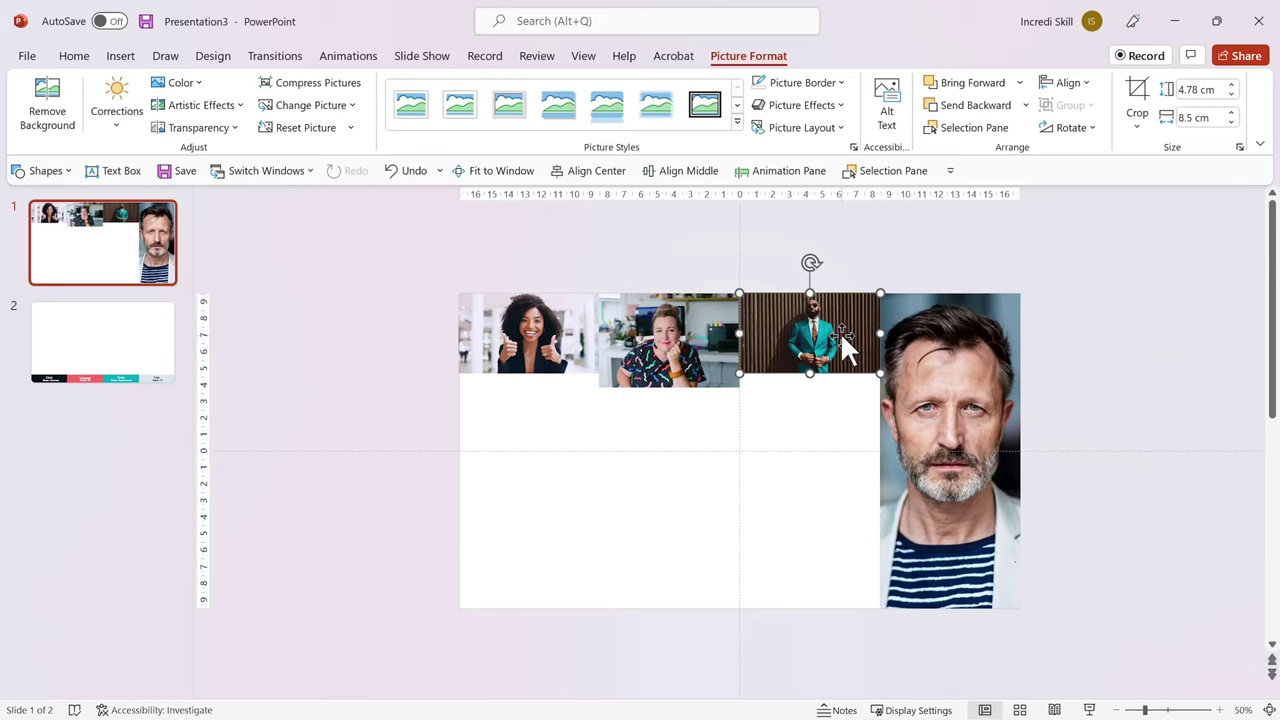
- Crop the teal-suit man's photo into a full-height strip with him filling the frame
left_click(1135, 95)
left_click_drag(810, 374, 783, 607)
left_click_drag(880, 372, 1257, 608)
left_click_drag(1071, 403, 870, 403)
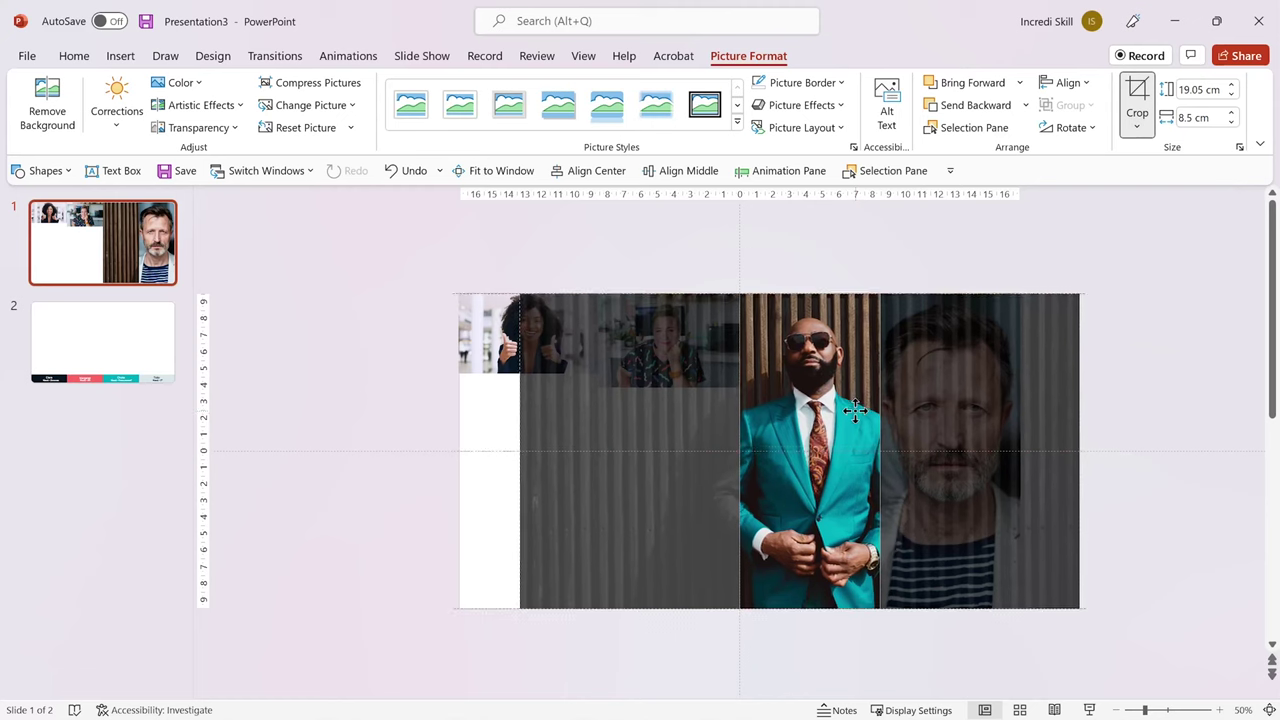
left_click(1135, 100)
- Crop the second woman's photo into a full-height strip with her face centred
left_click(690, 345)
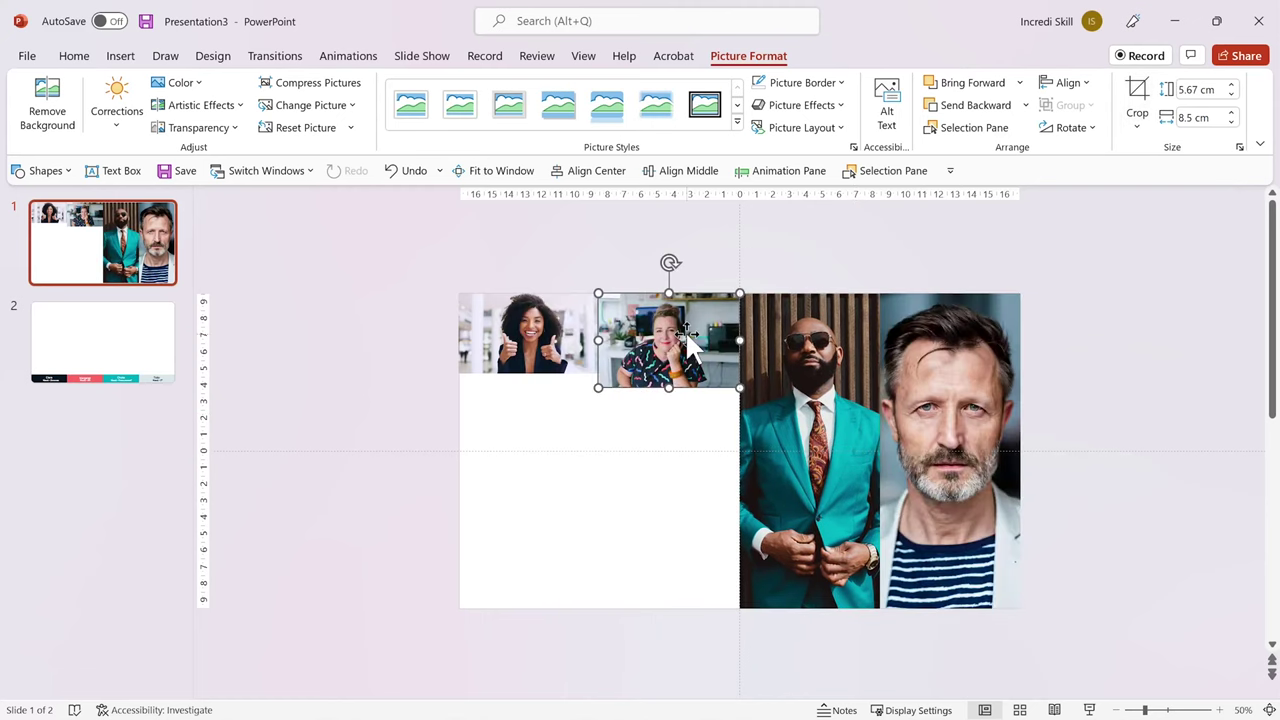
left_click(1137, 95)
left_click_drag(669, 387, 663, 606)
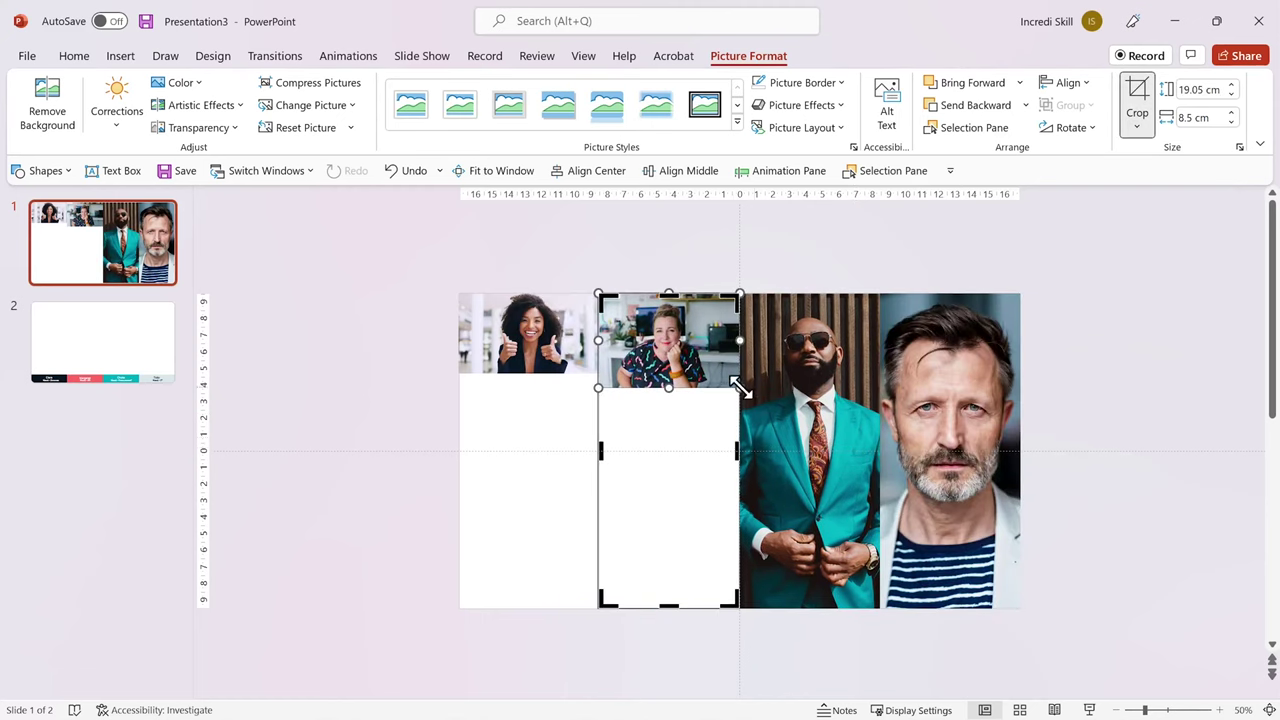
left_click_drag(740, 387, 1068, 608)
left_click_drag(692, 410, 541, 412)
left_click(1137, 95)
- Crop the thumbs-up photo into a full-height strip with her face filling the frame
left_click(529, 335)
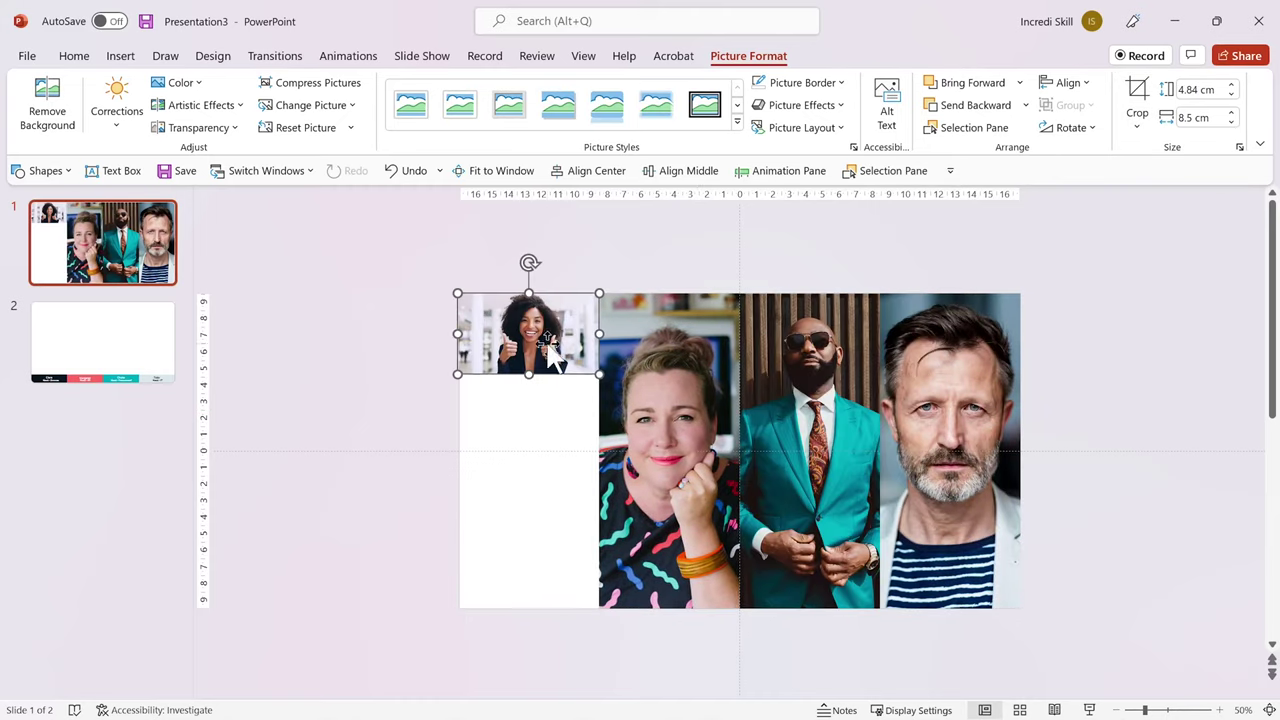
left_click(1137, 95)
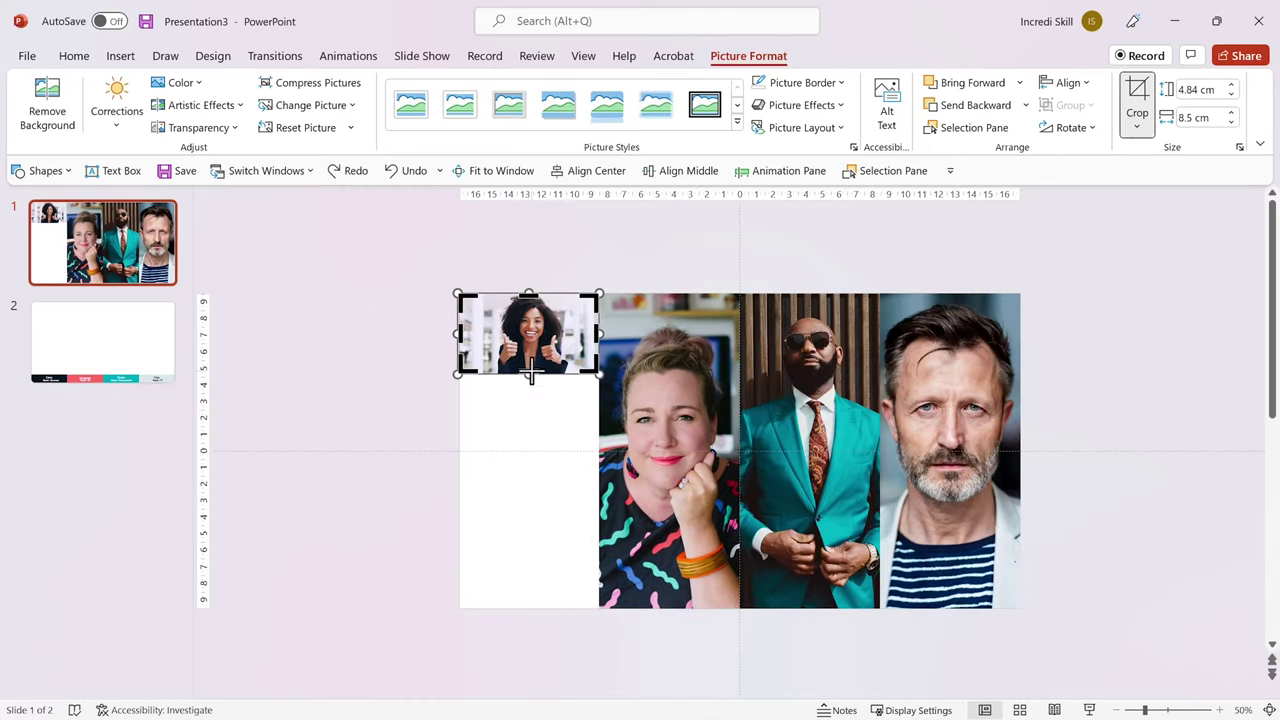
left_click_drag(529, 373, 516, 607)
left_click_drag(599, 374, 1014, 607)
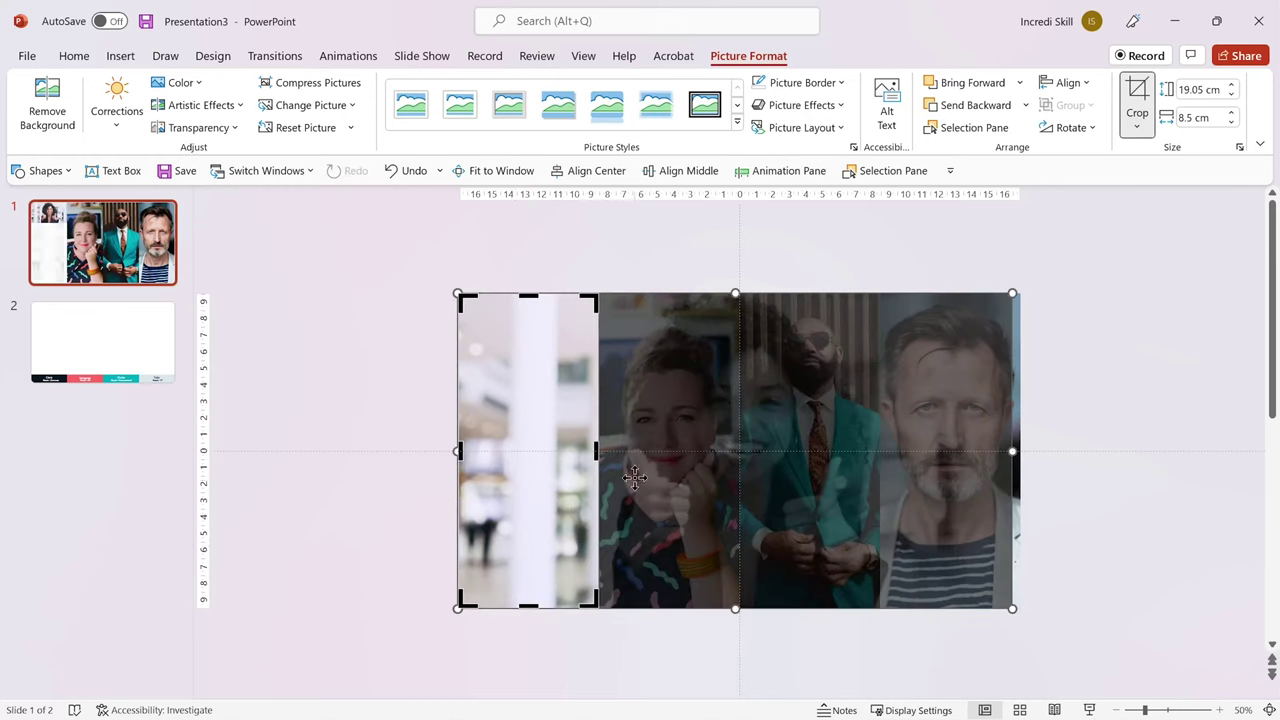
left_click_drag(646, 412, 440, 405)
left_click(1137, 100)
left_click(1114, 206)
scroll(1046, 305, "up", 2)
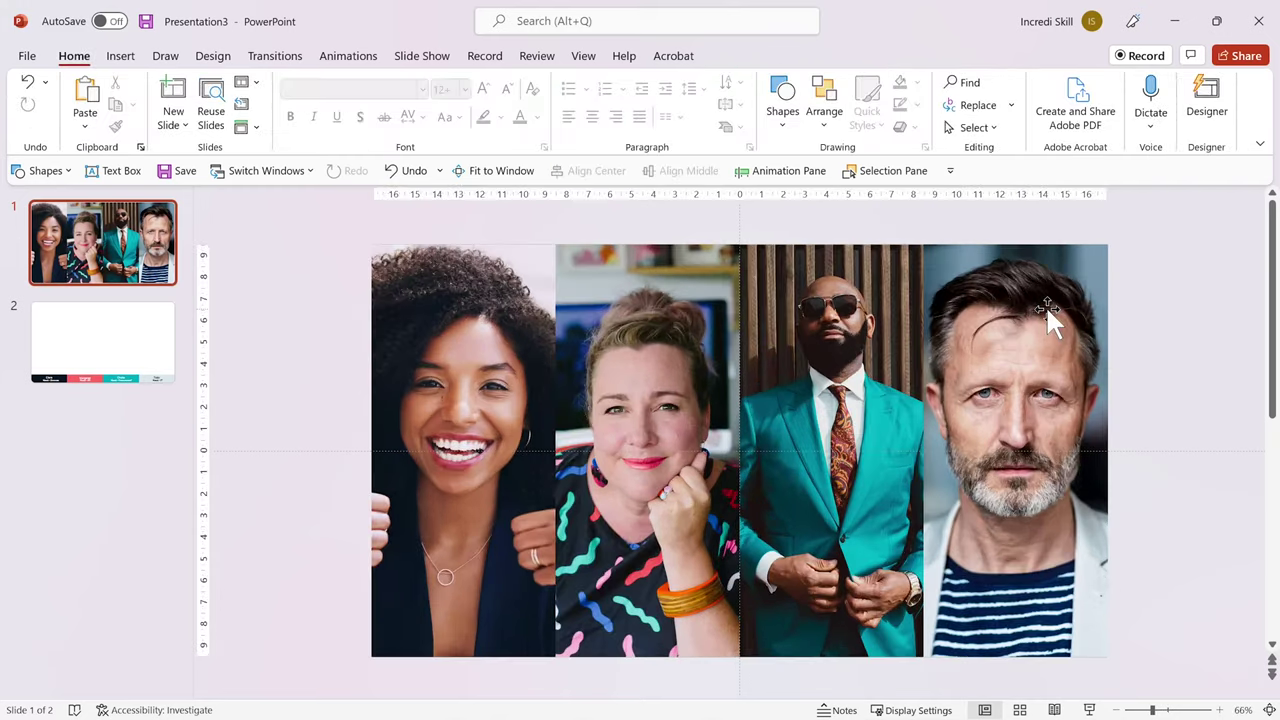
- Cut all four name-and-role banners from slide 2 and paste them onto slide 1
left_click(135, 355)
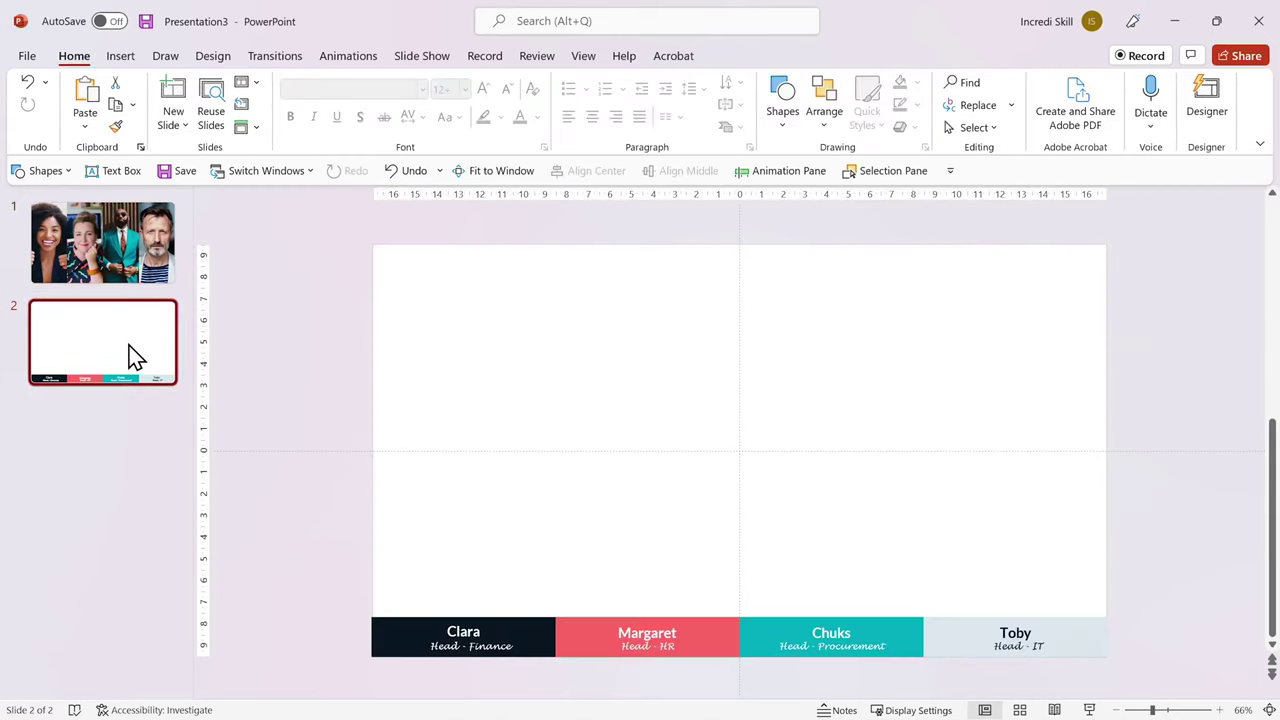
left_click(480, 360)
key("ctrl+a")
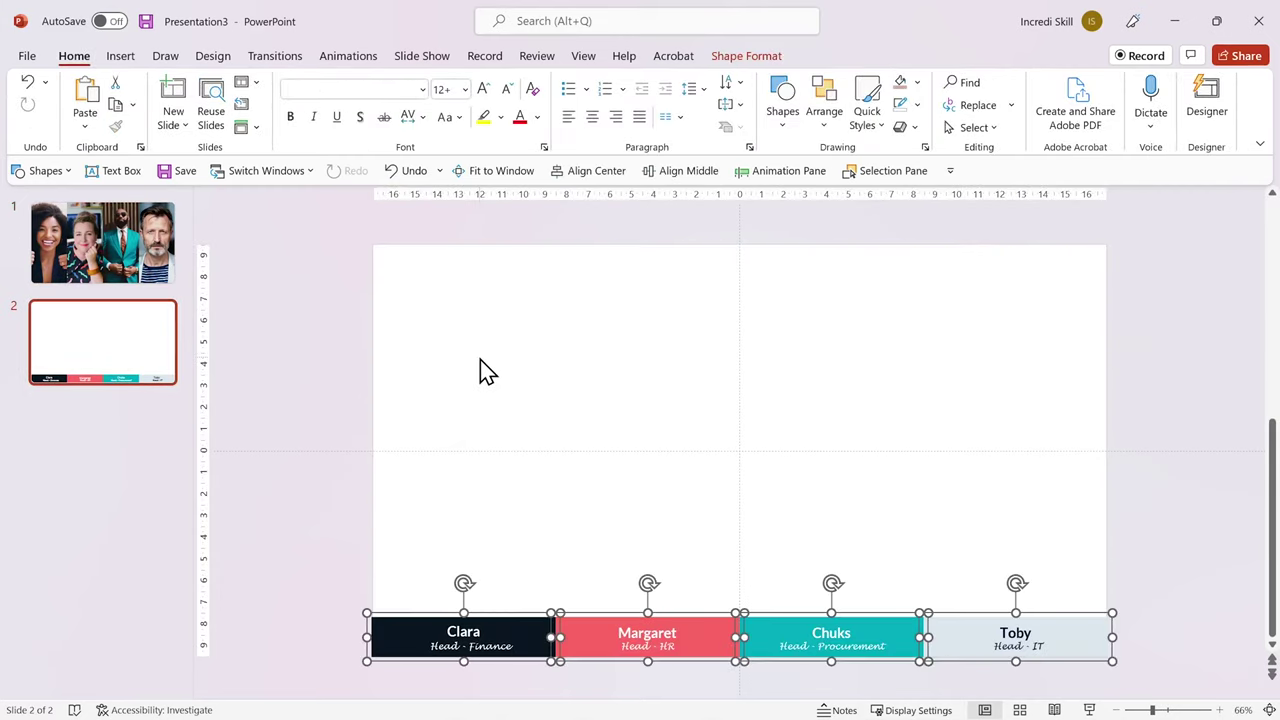
key("ctrl+x")
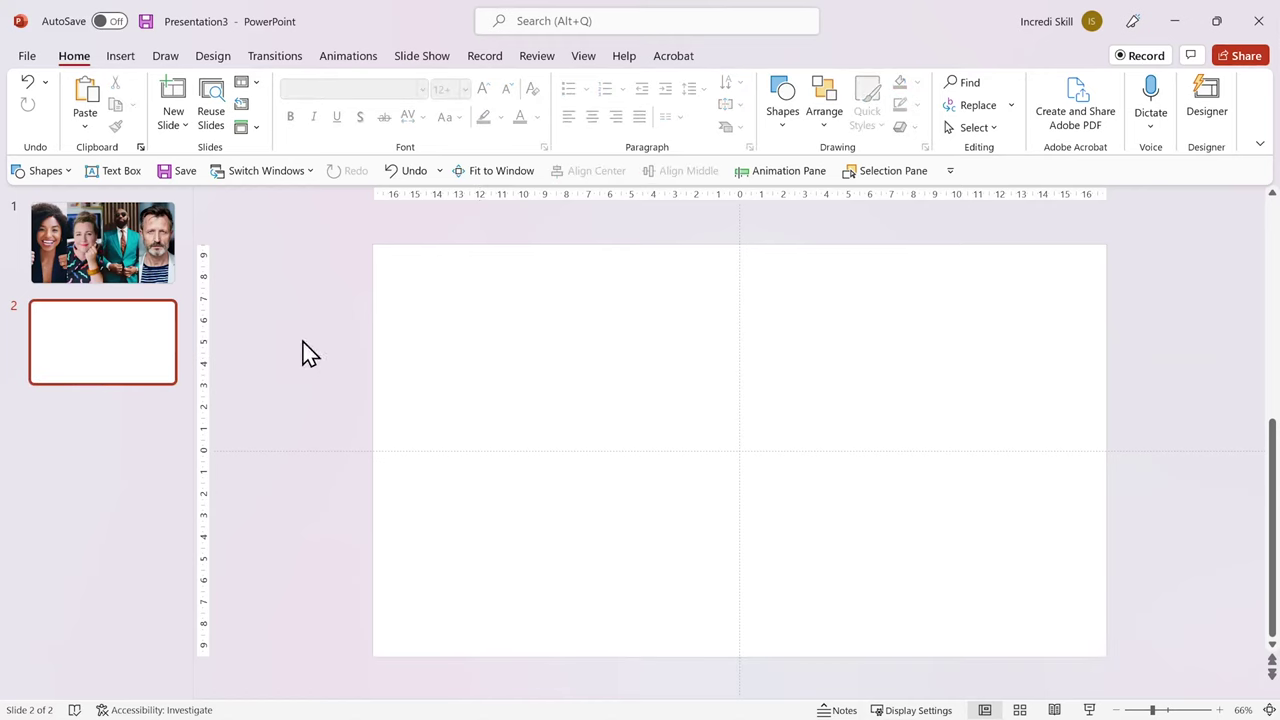
left_click(120, 250)
key("ctrl+v")
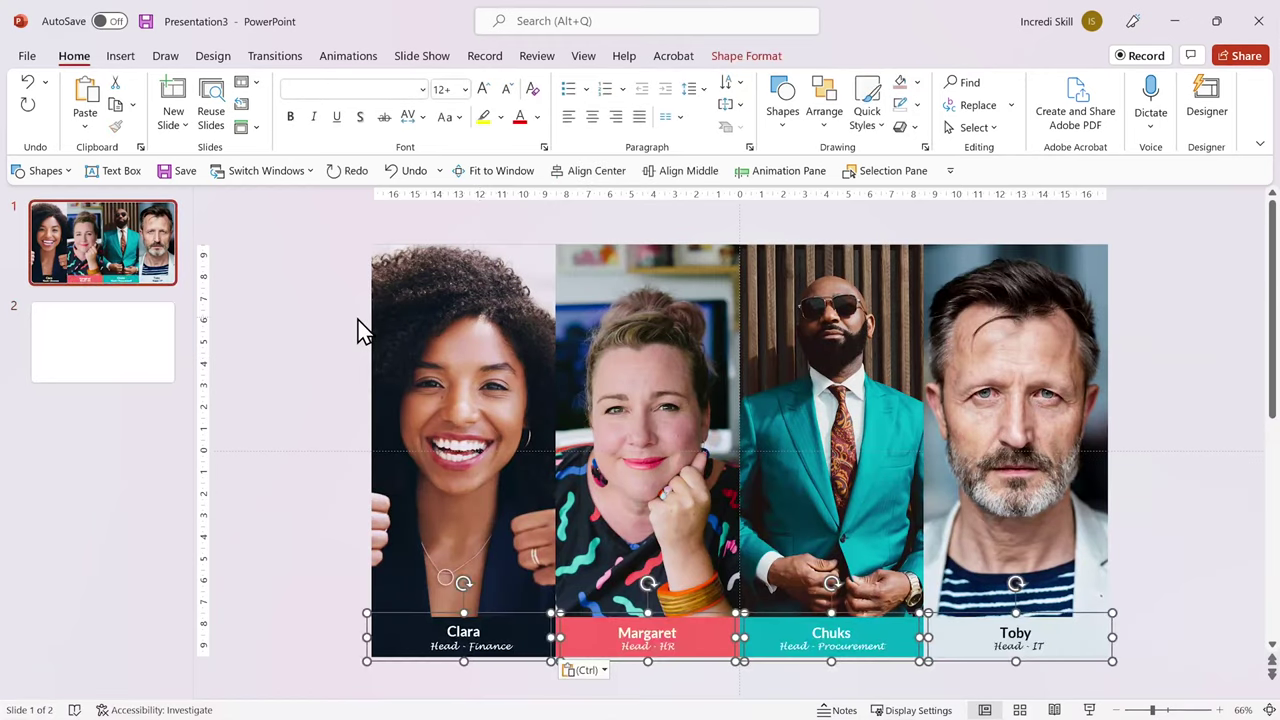
left_click(348, 335)
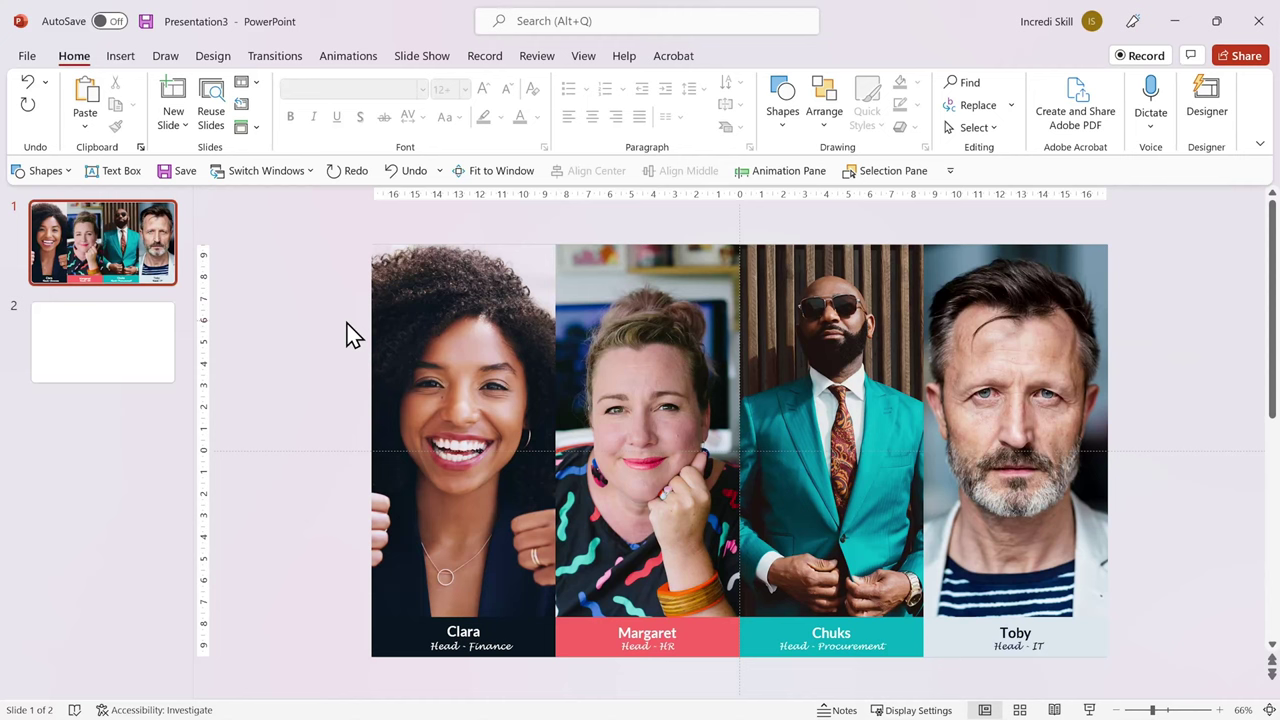
- Draw a borderless full-height rectangle over the first column, filled pink sampled from Margaret's photo
left_click(781, 127)
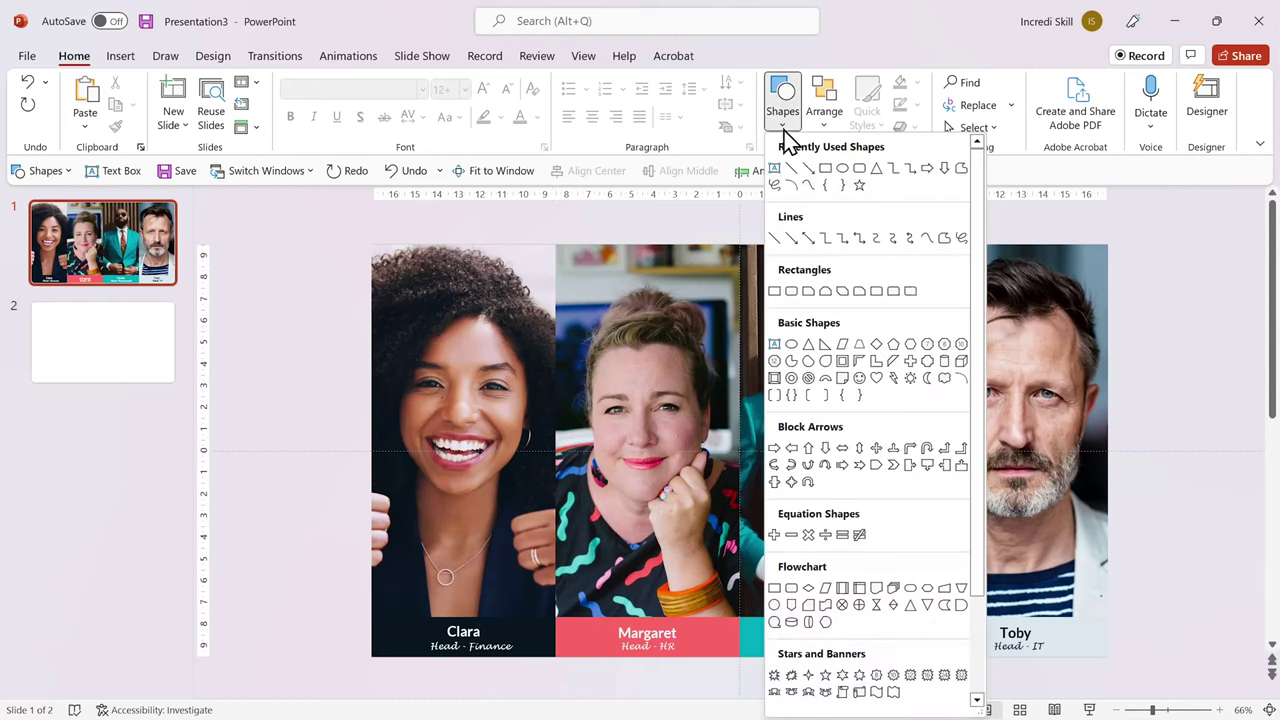
left_click(824, 168)
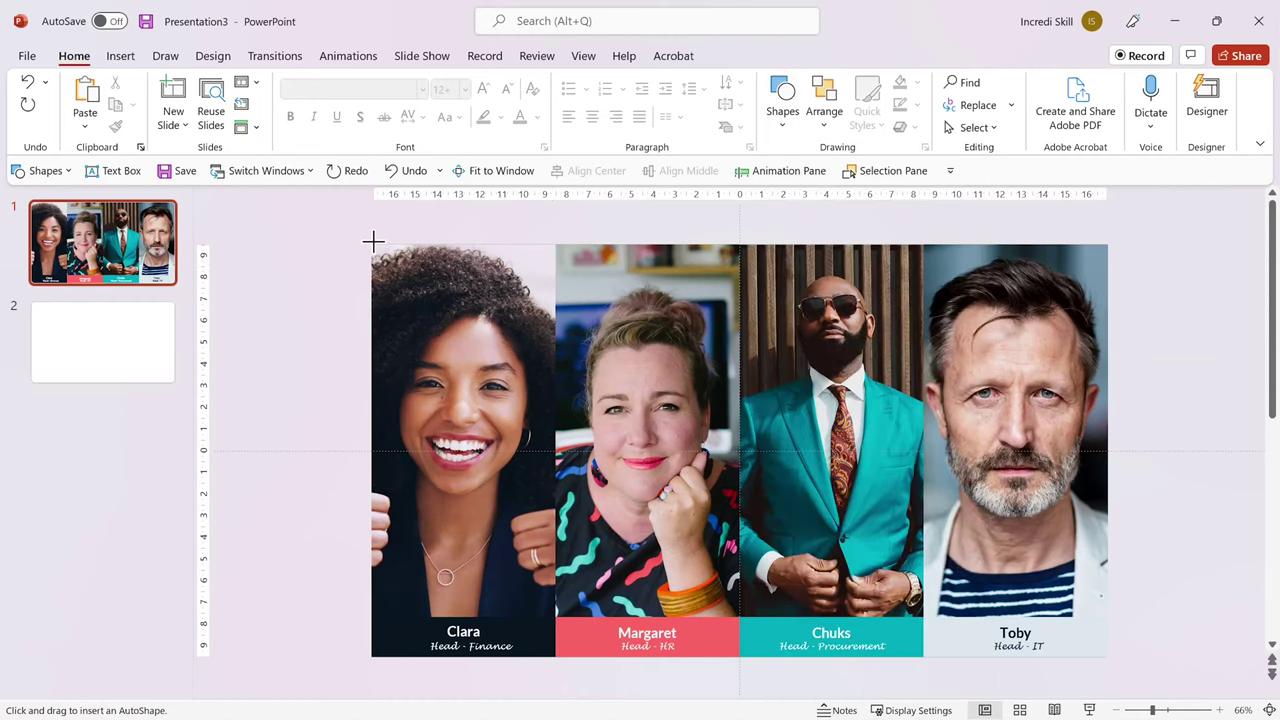
left_click_drag(371, 244, 555, 656)
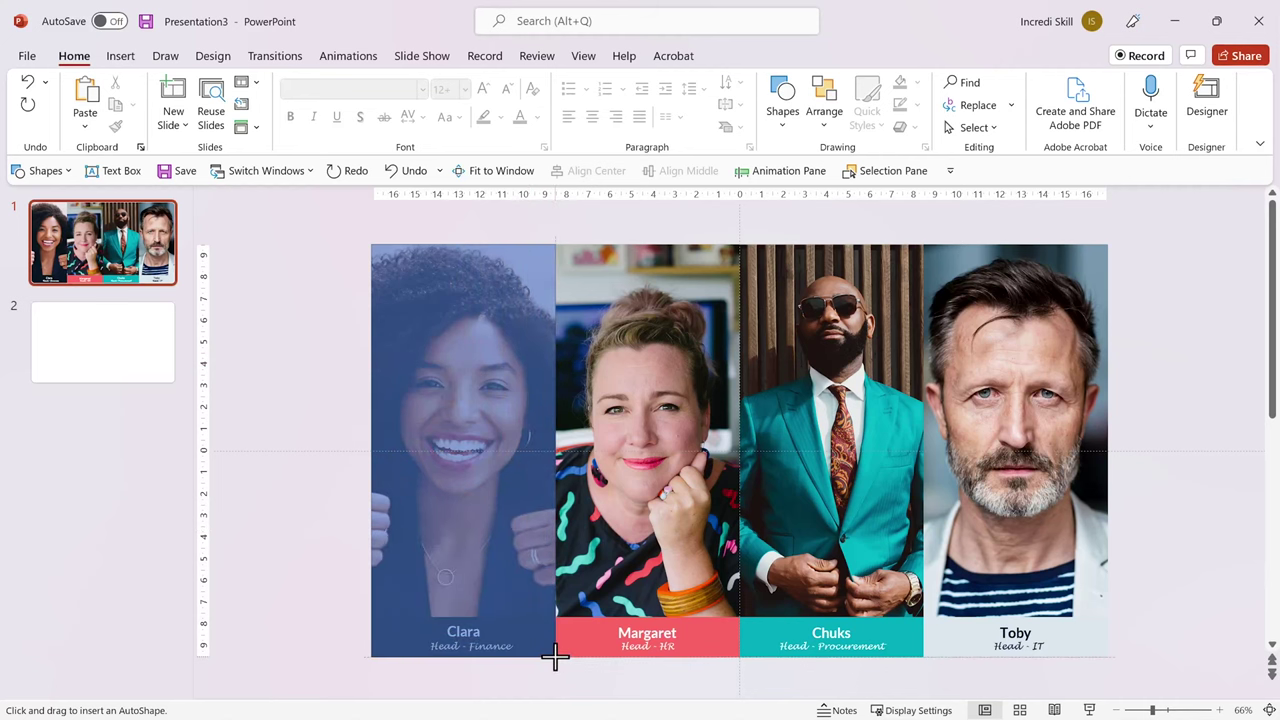
left_click_drag(555, 656, 556, 657)
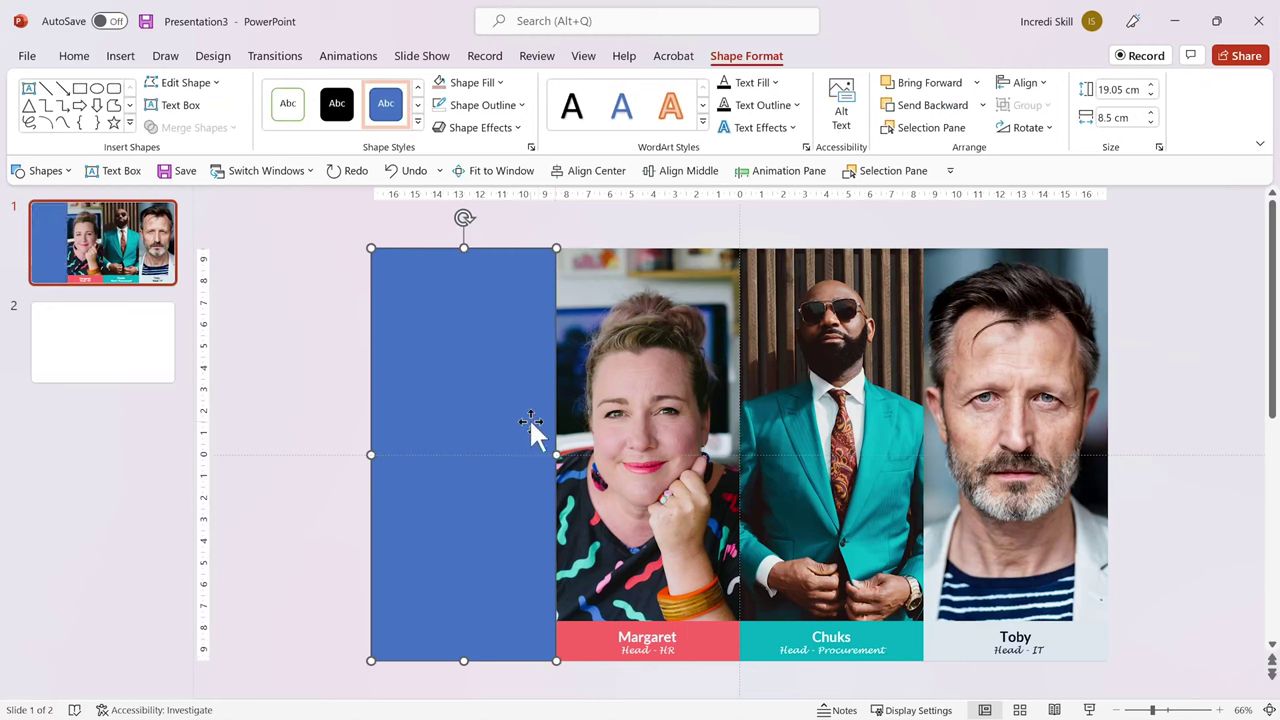
left_click(490, 106)
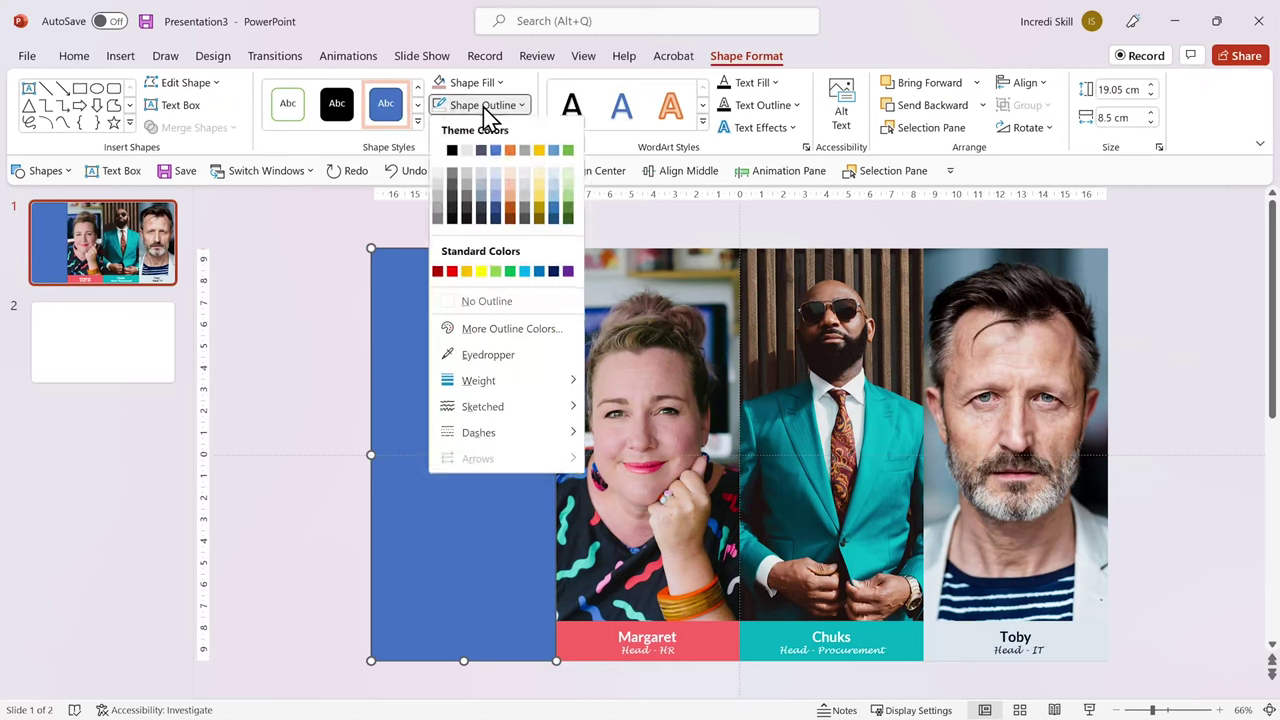
left_click(500, 302)
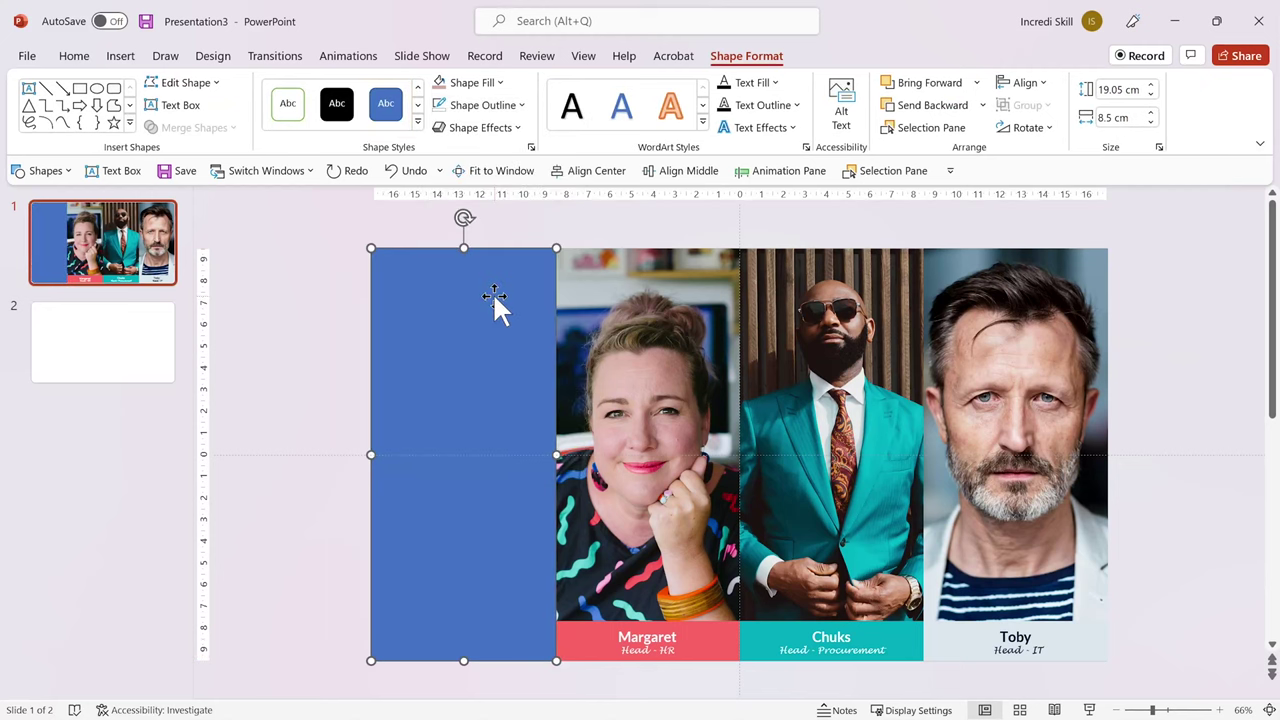
left_click(500, 83)
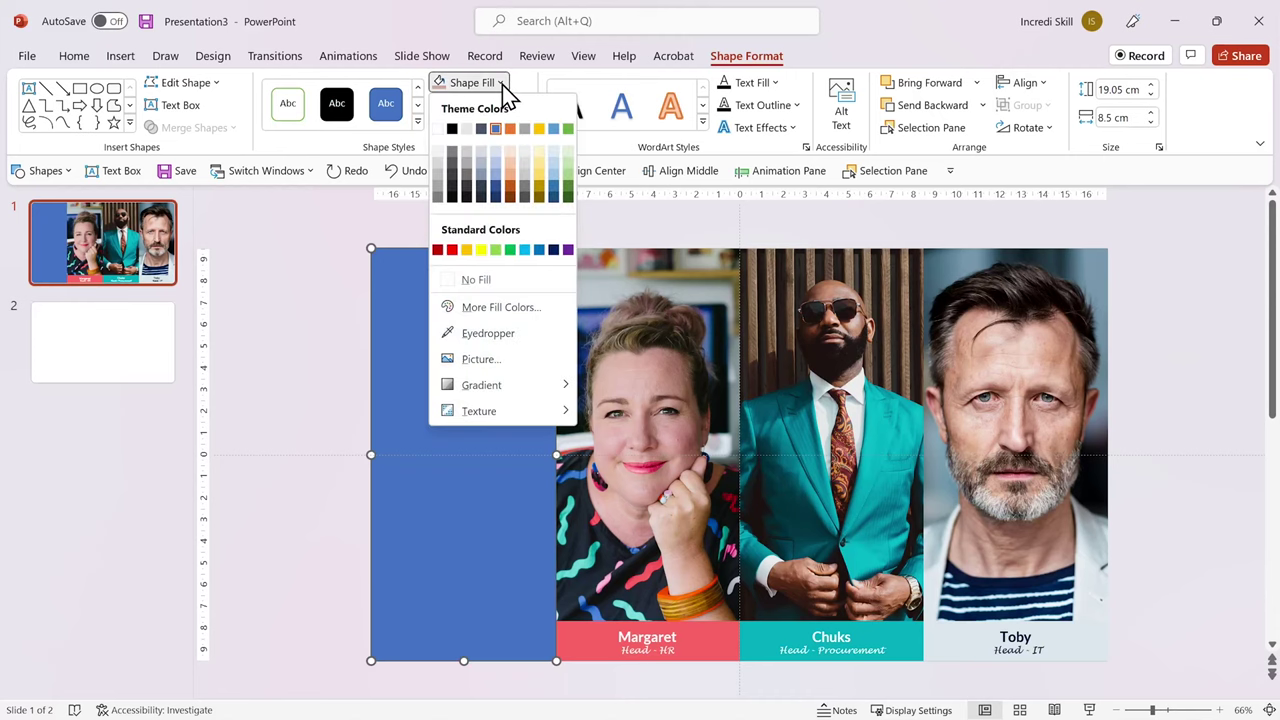
left_click(490, 334)
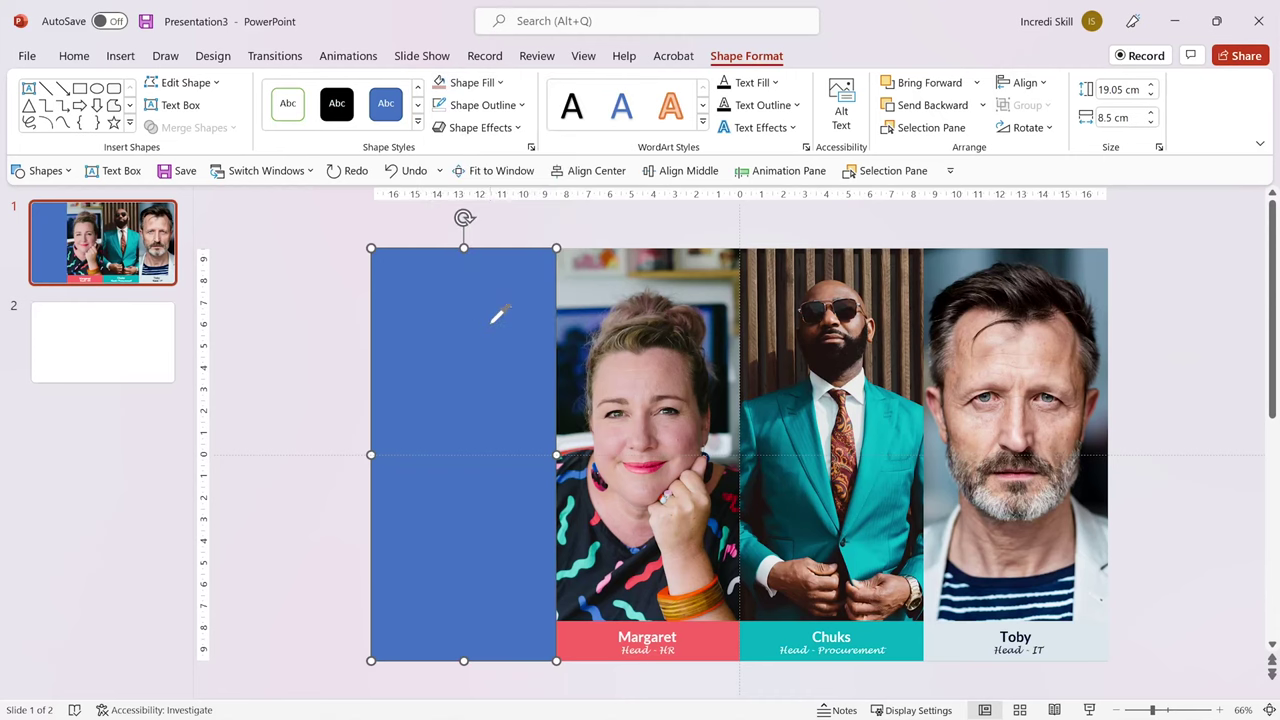
left_click(650, 366)
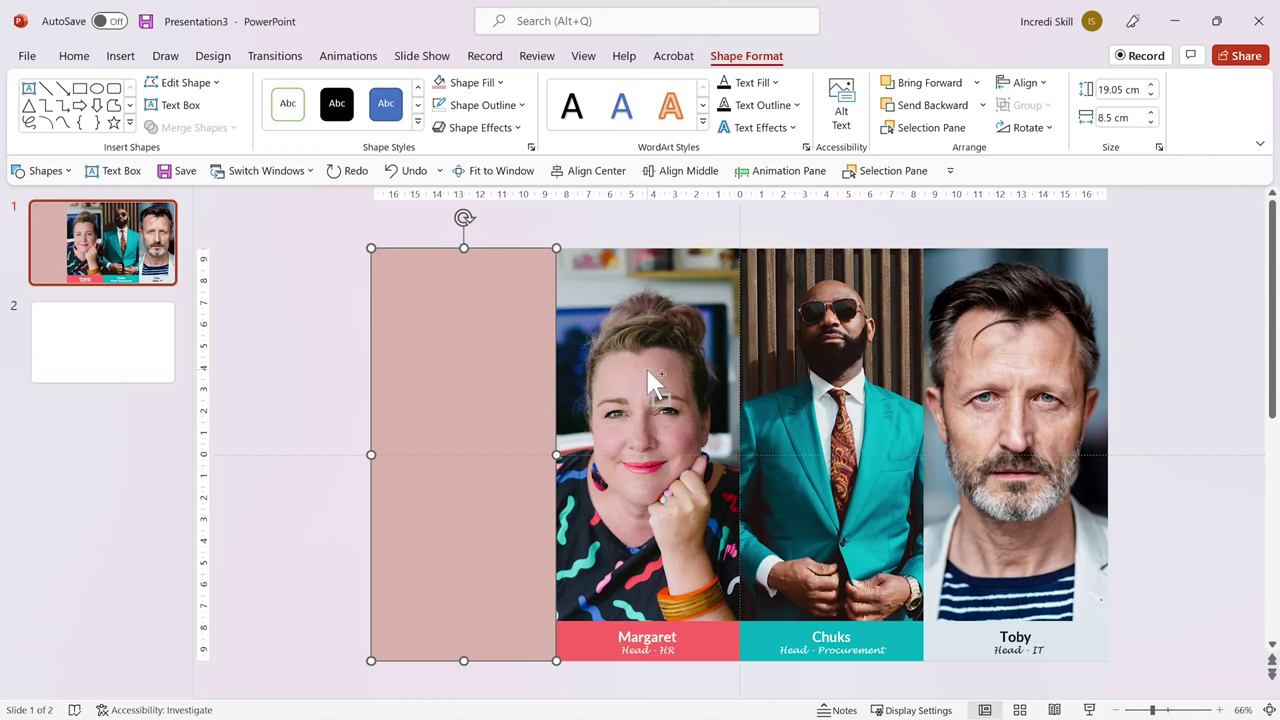
- Duplicate the rectangle and fill the copy teal sampled from Chuks's suit
key("ctrl+d")
left_click_drag(477, 414, 649, 403)
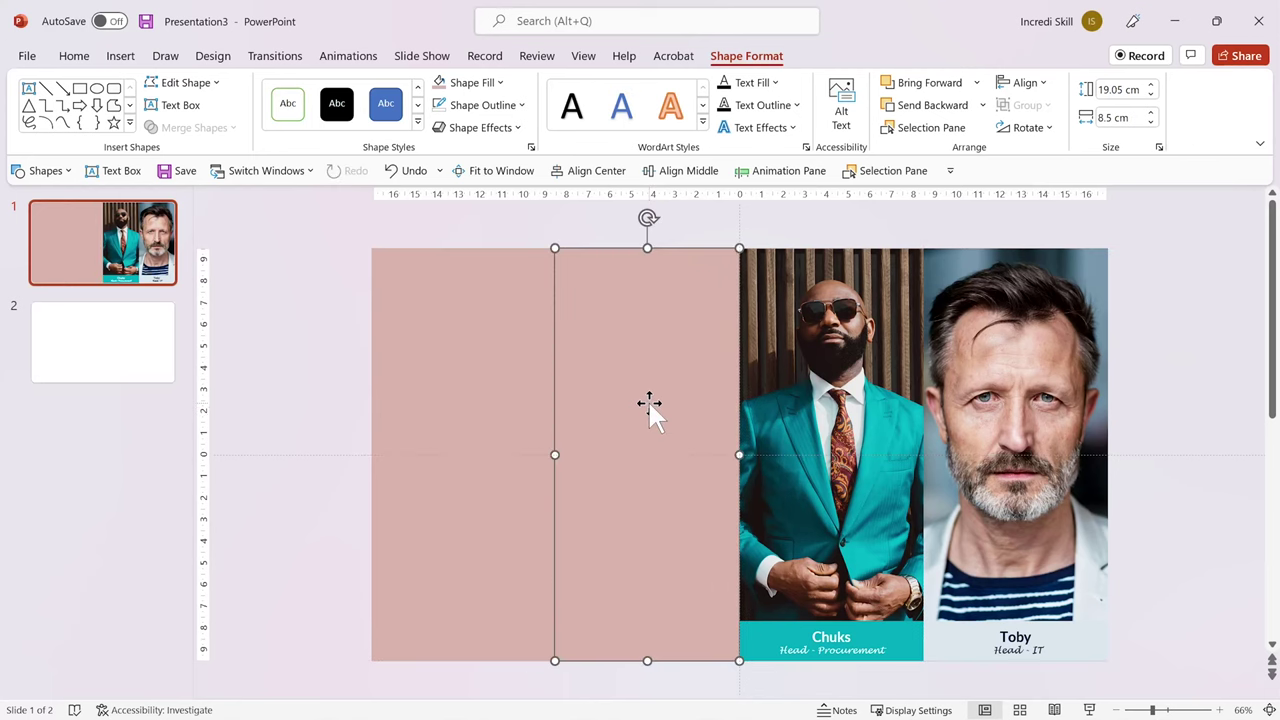
left_click(503, 84)
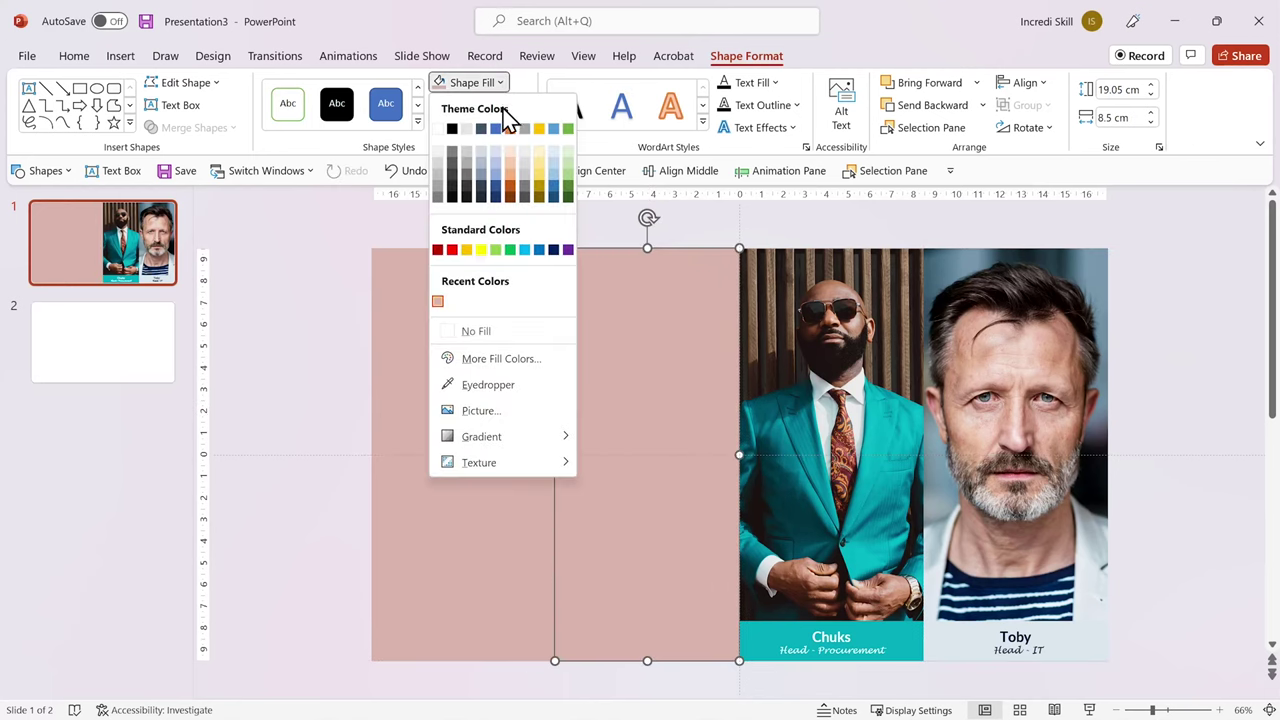
left_click(488, 385)
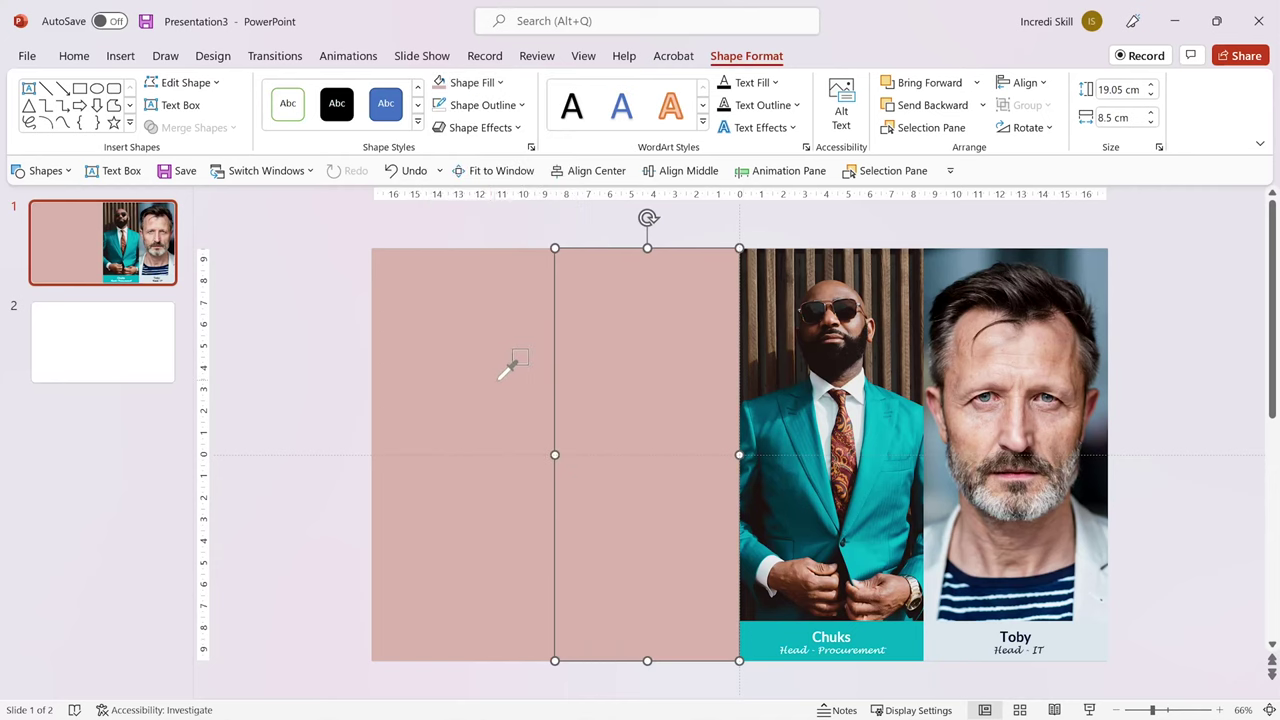
left_click(880, 438)
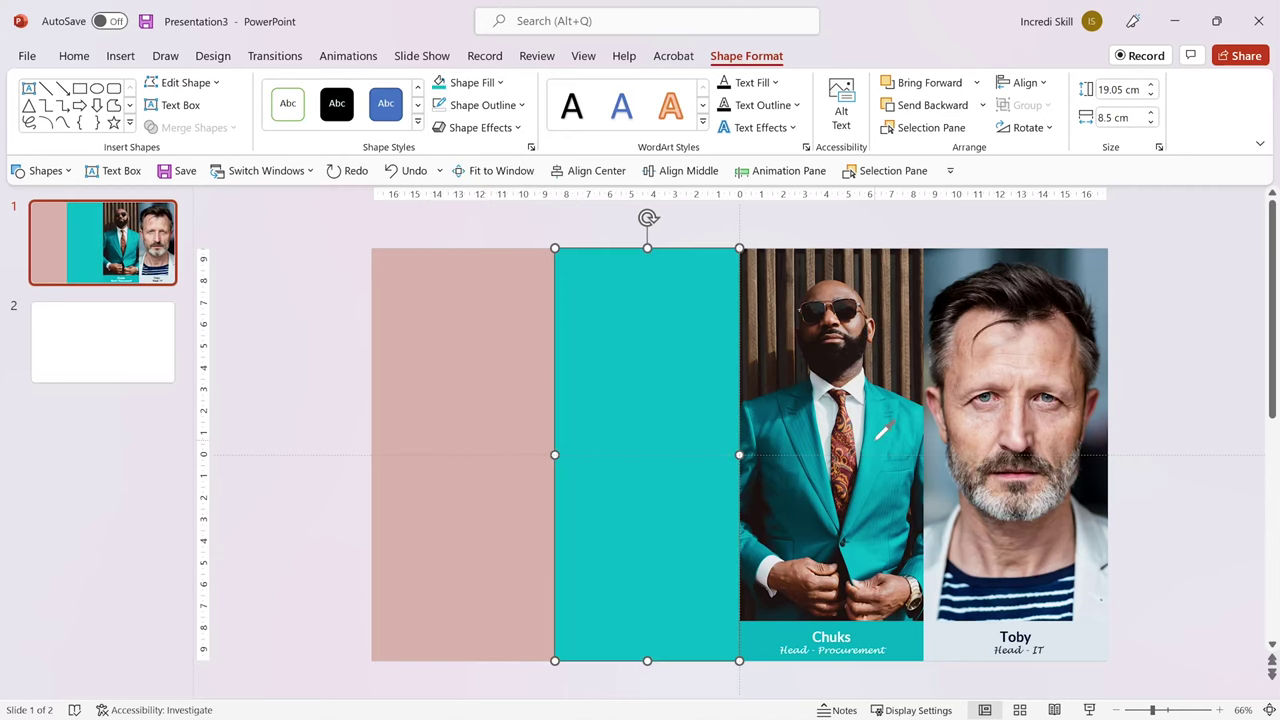
left_click_drag(875, 442, 875, 442)
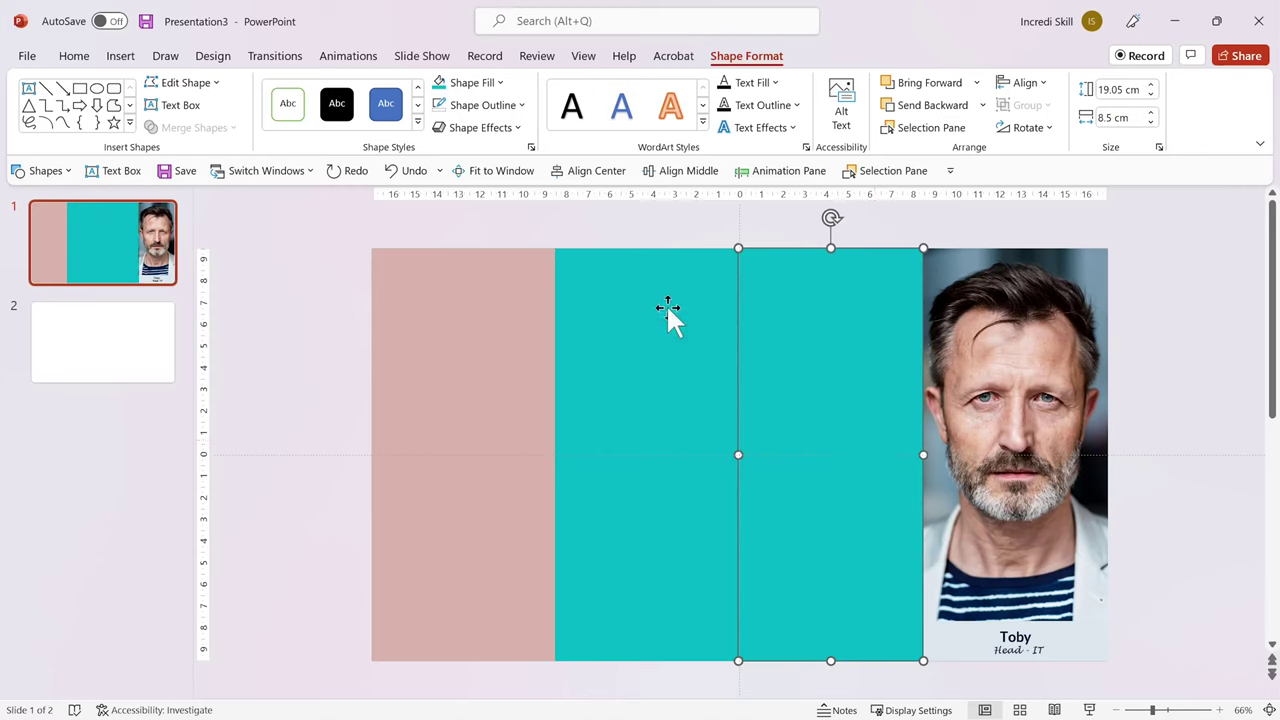
- Fill a rectangle over Toby's photo navy, sampled from his shirt stripe
left_click(504, 86)
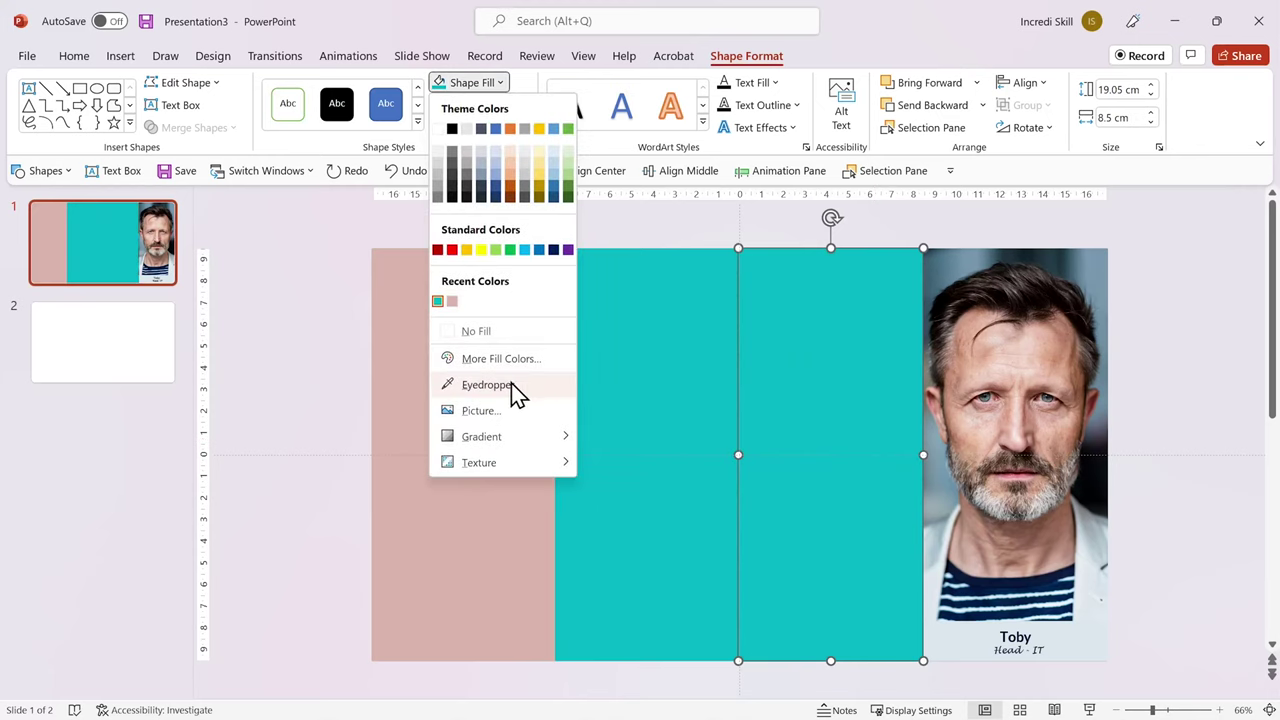
left_click(505, 385)
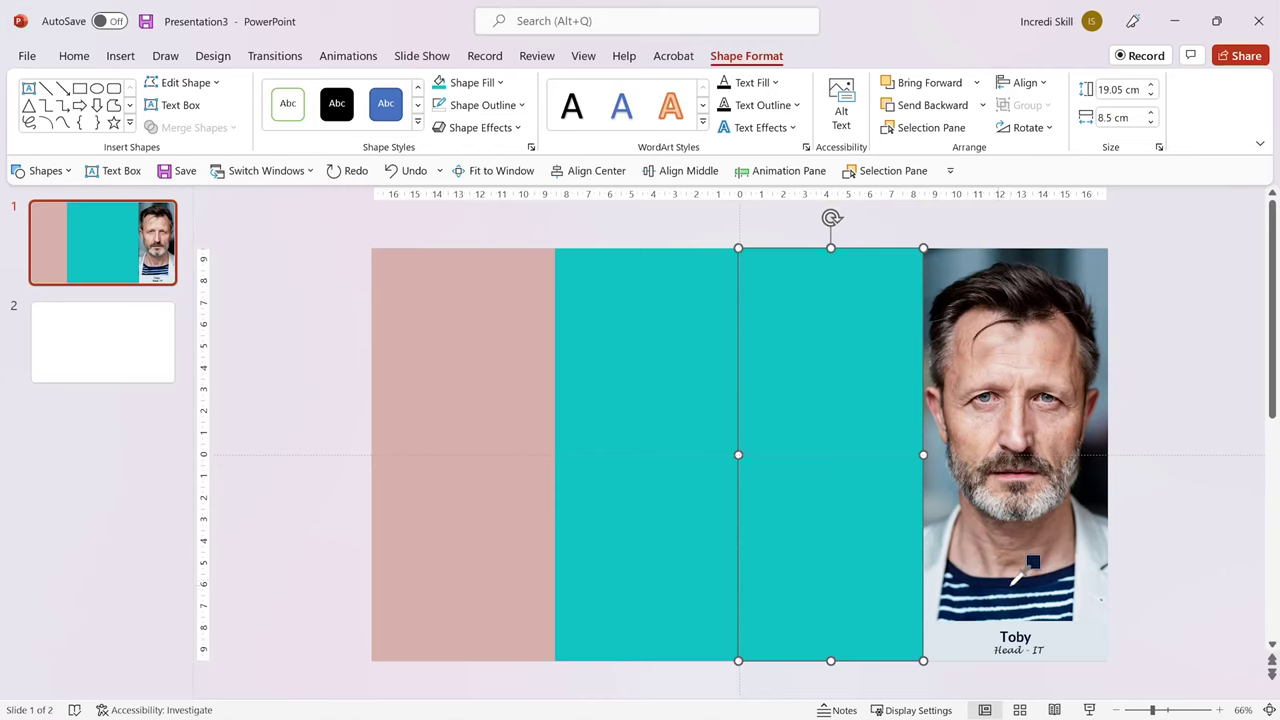
left_click(1000, 577)
left_click(1013, 595)
- Duplicate the navy rectangle, fill it the same pink, and widen it to the slide's right edge
key("F4")
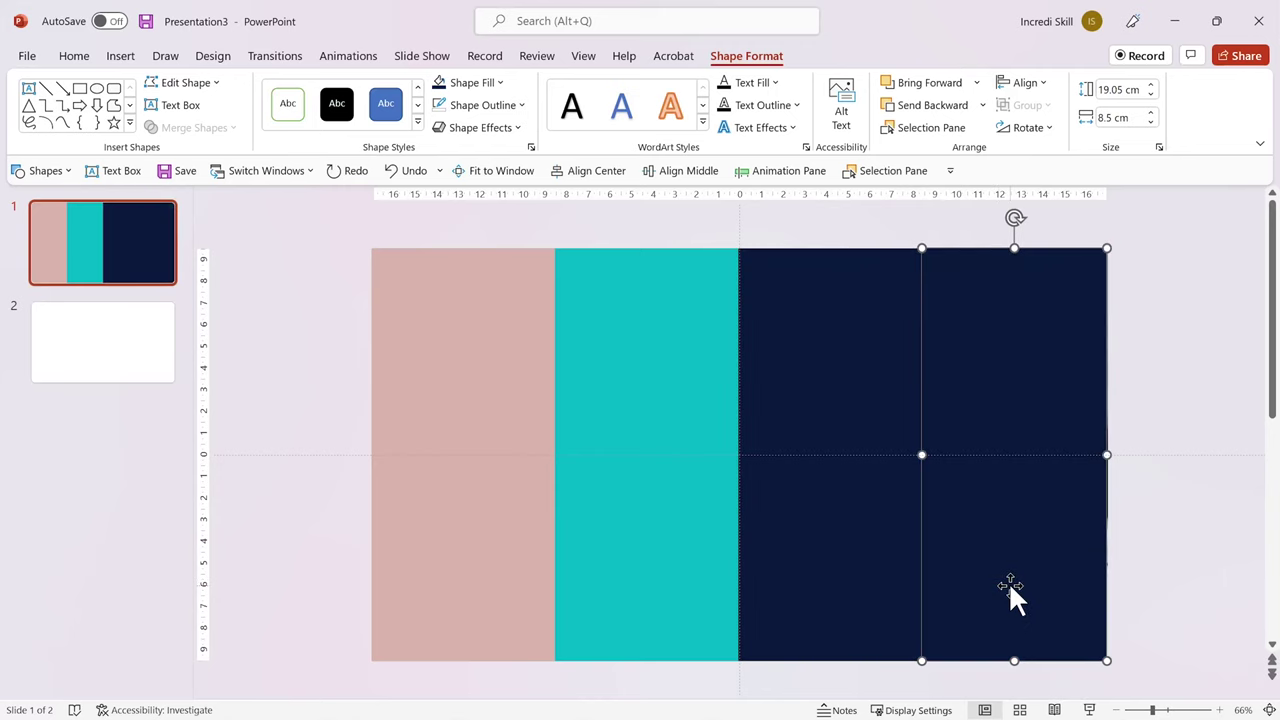
left_click(500, 83)
left_click(466, 301)
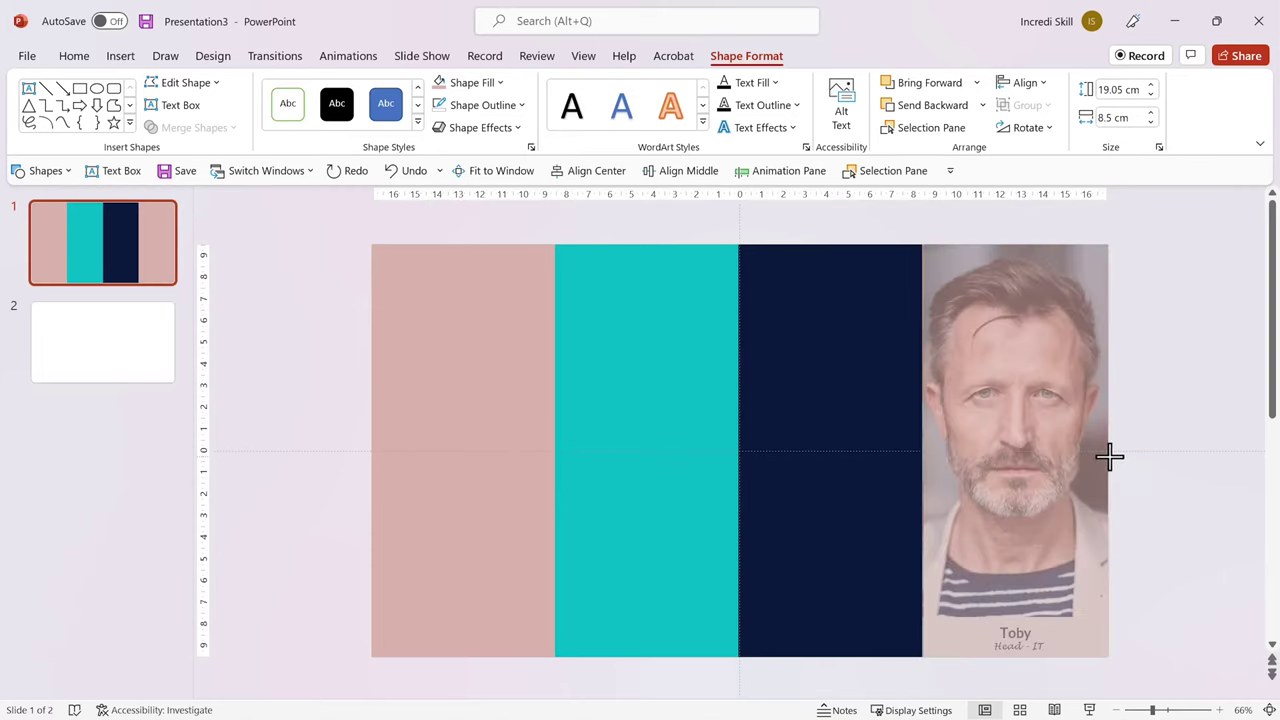
left_click_drag(1109, 456, 1111, 457)
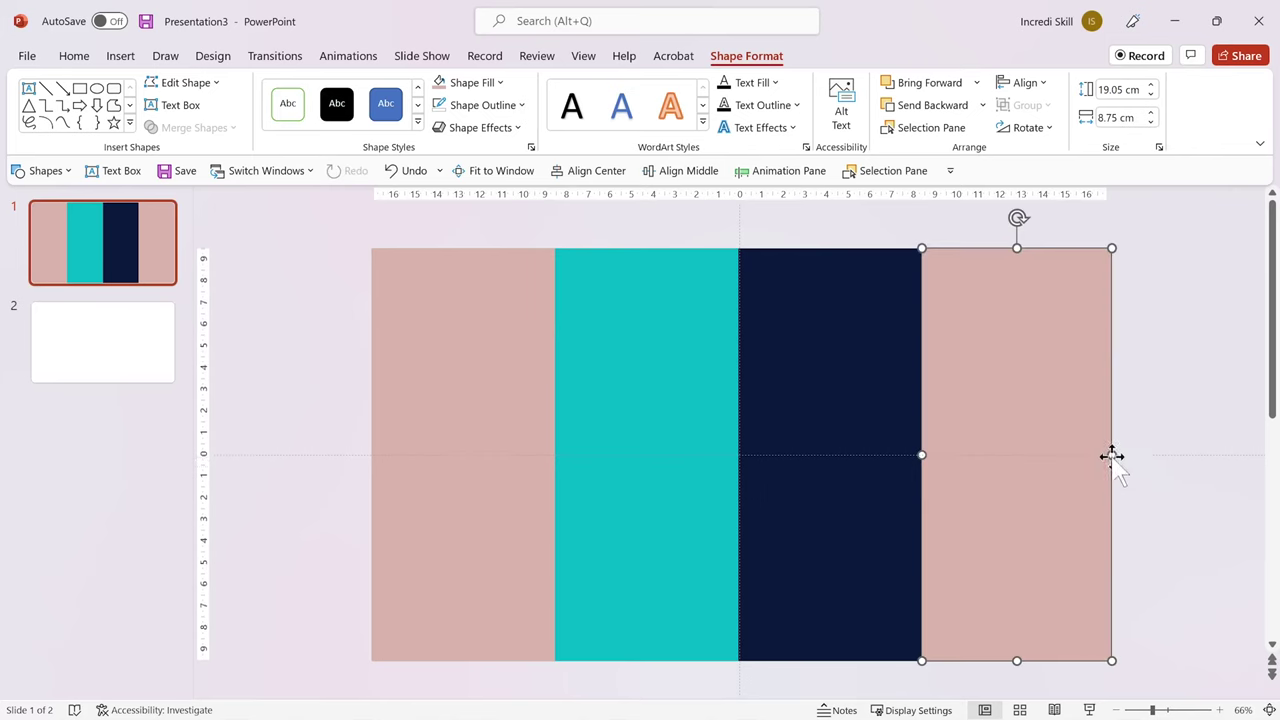
left_click(1150, 507)
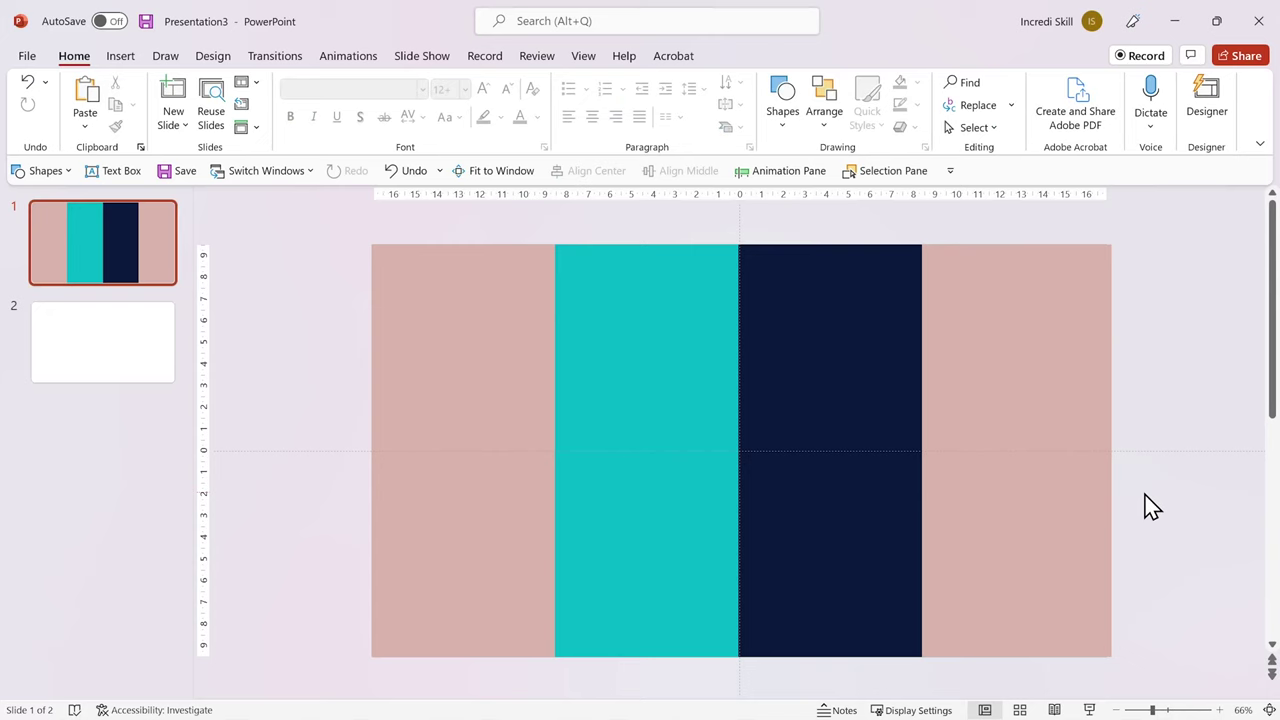
- Set the fill transparency of all four coloured rectangles to 10% in Format Object
left_click(497, 526)
left_click(633, 528, "shift")
left_click(808, 535, "shift")
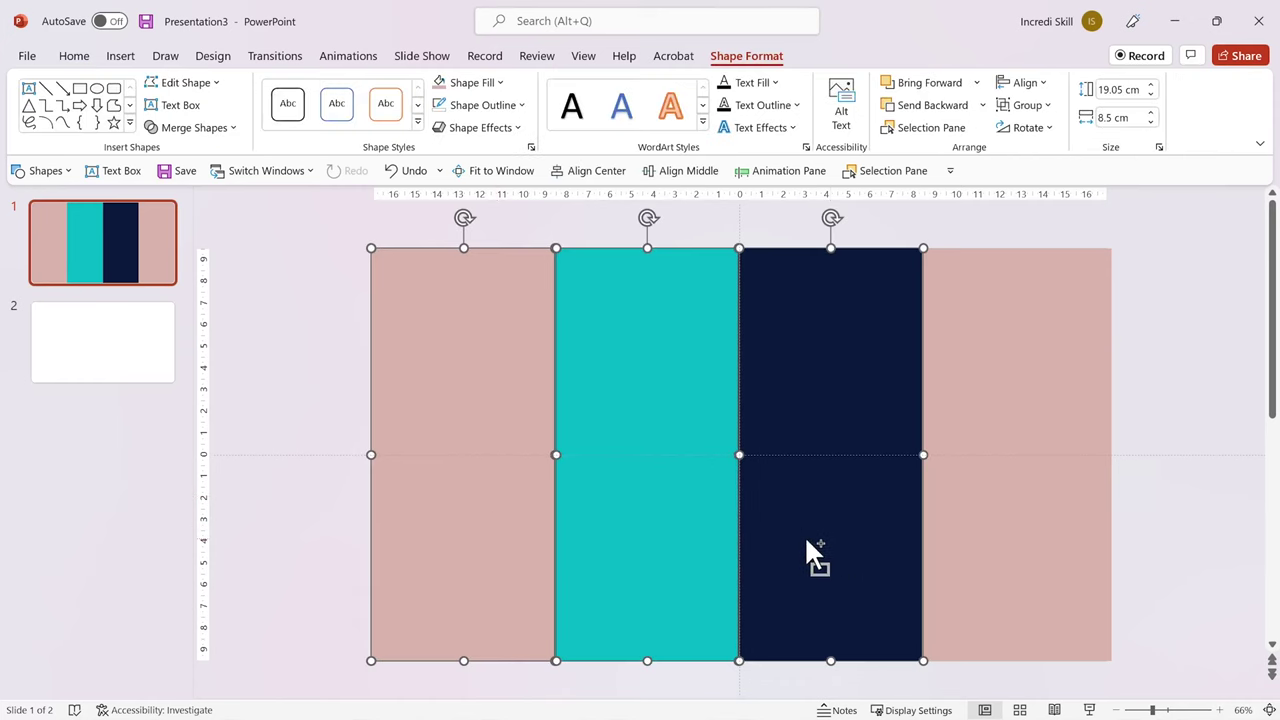
left_click(1001, 532, "shift")
right_click(987, 488)
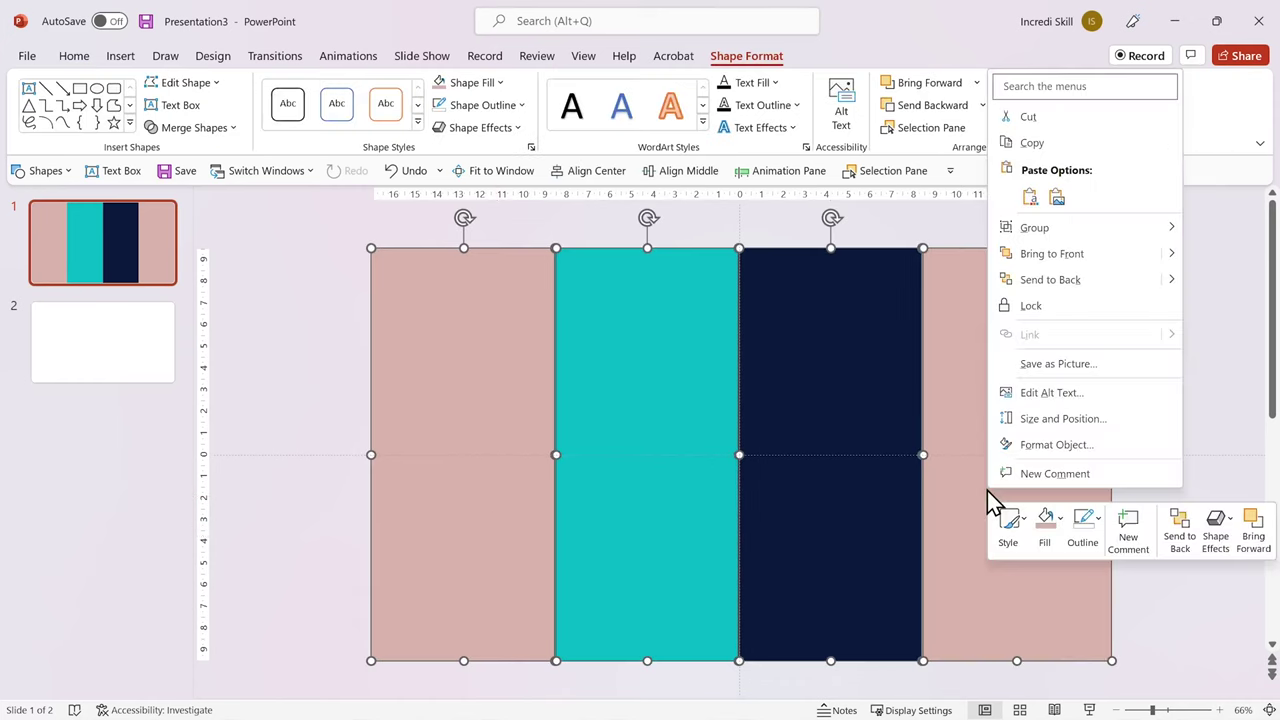
left_click(1034, 447)
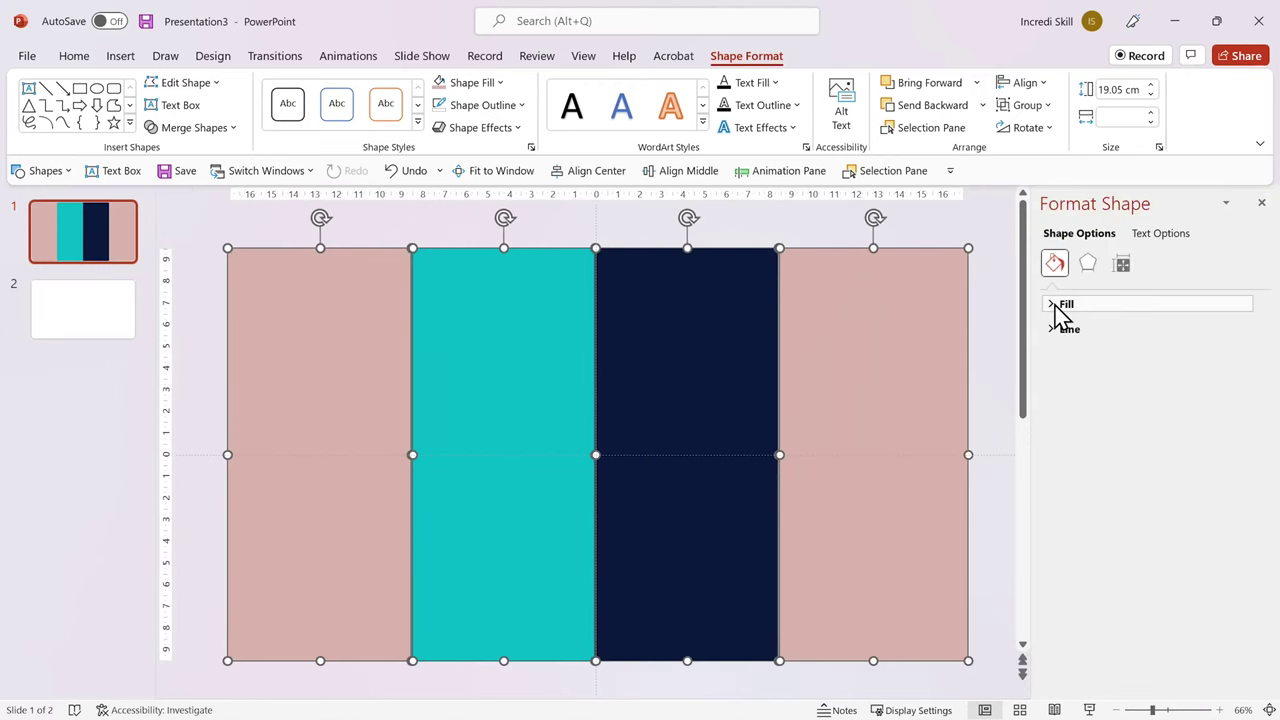
left_click(1060, 304)
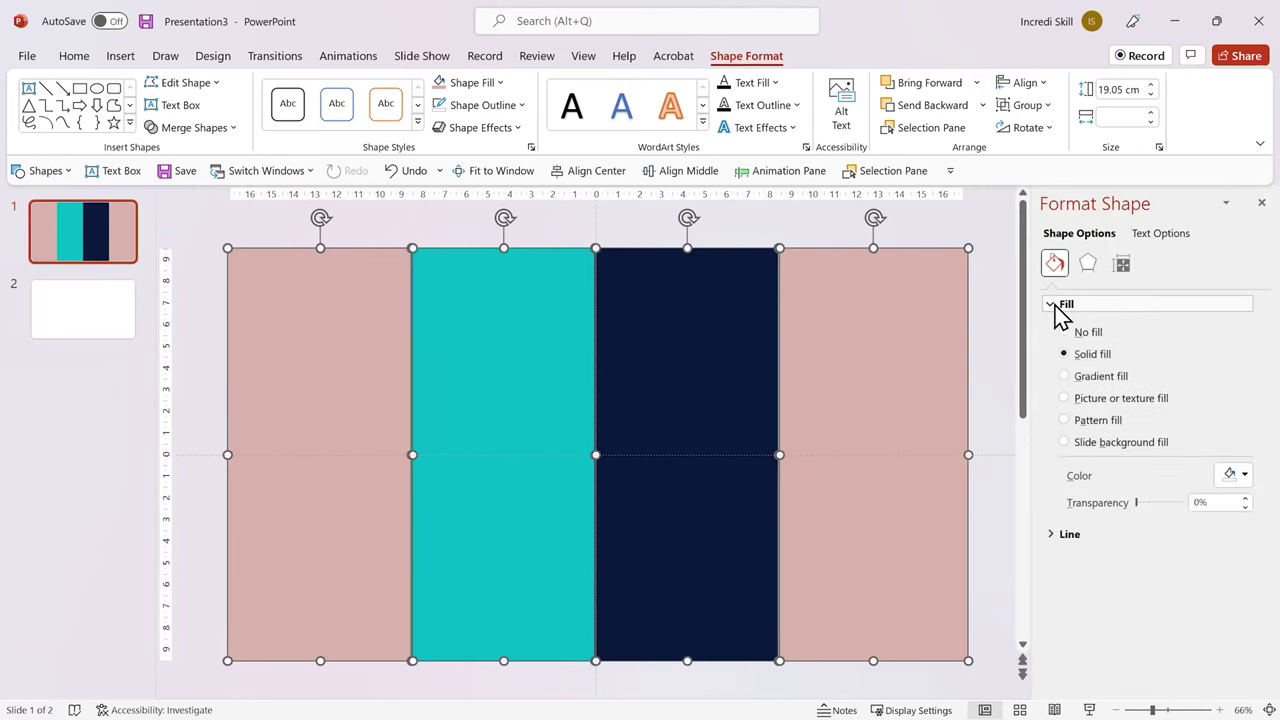
left_click(1195, 502)
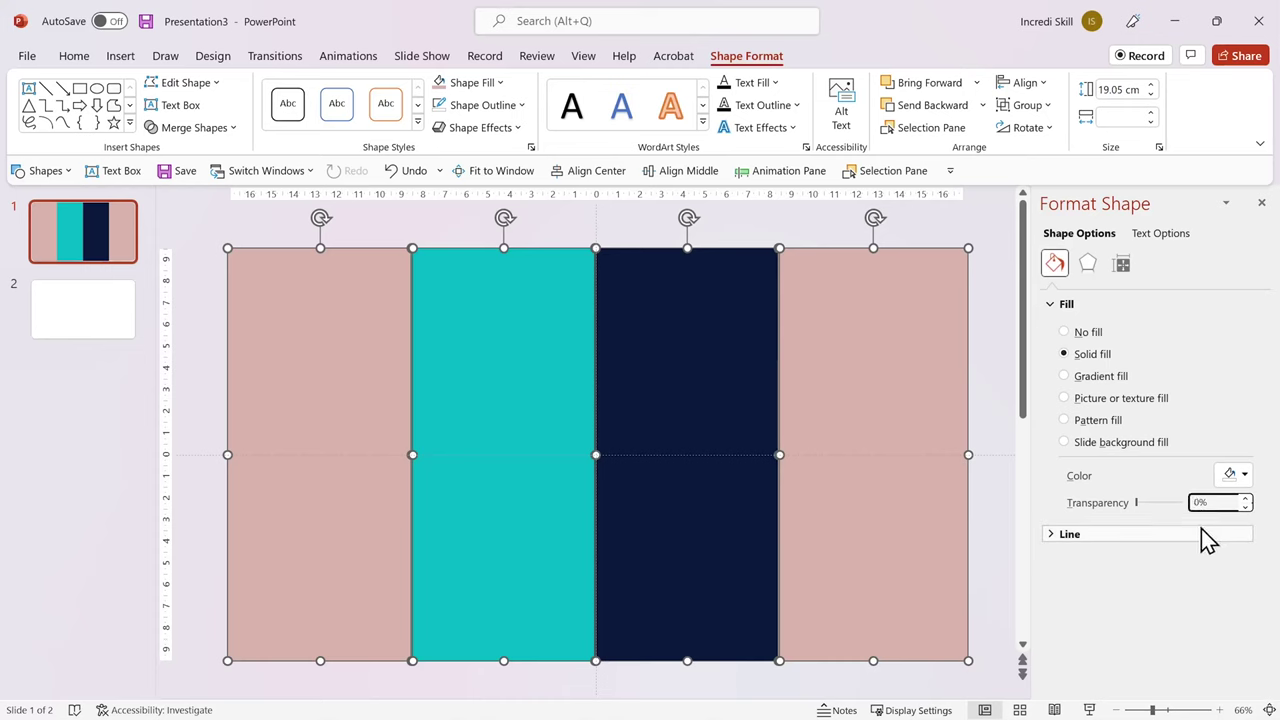
type("1")
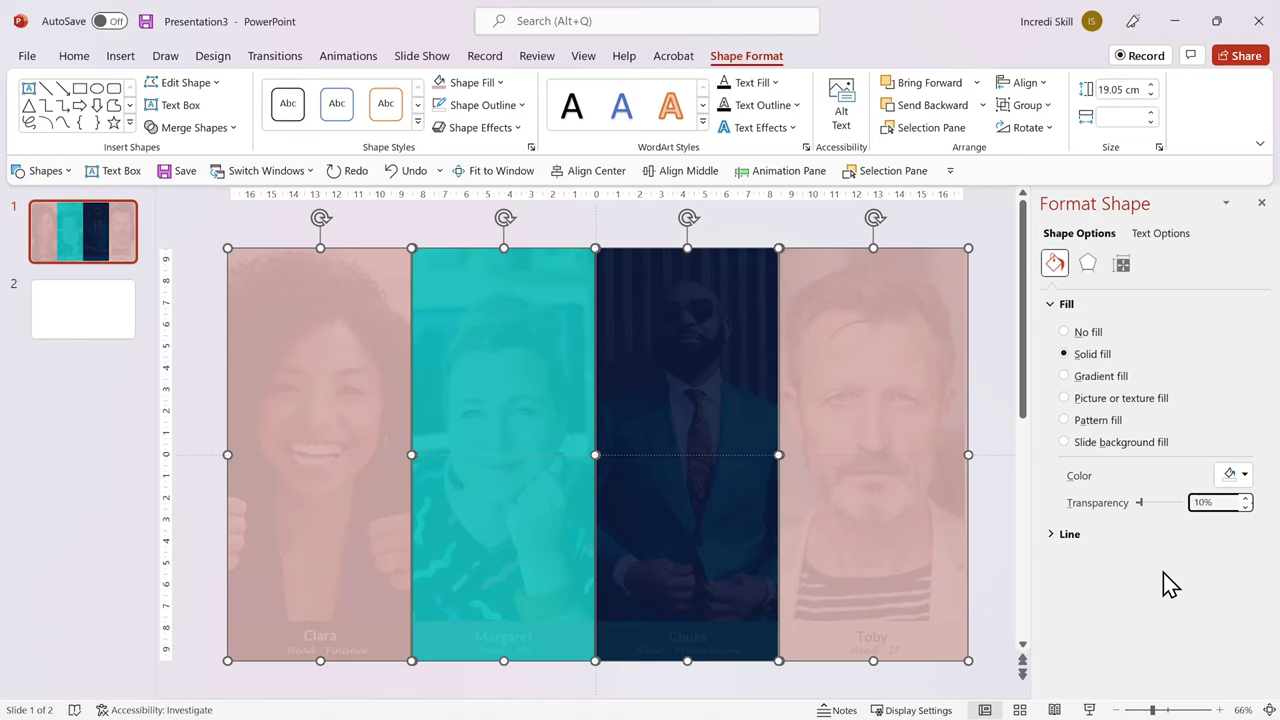
left_click(995, 510)
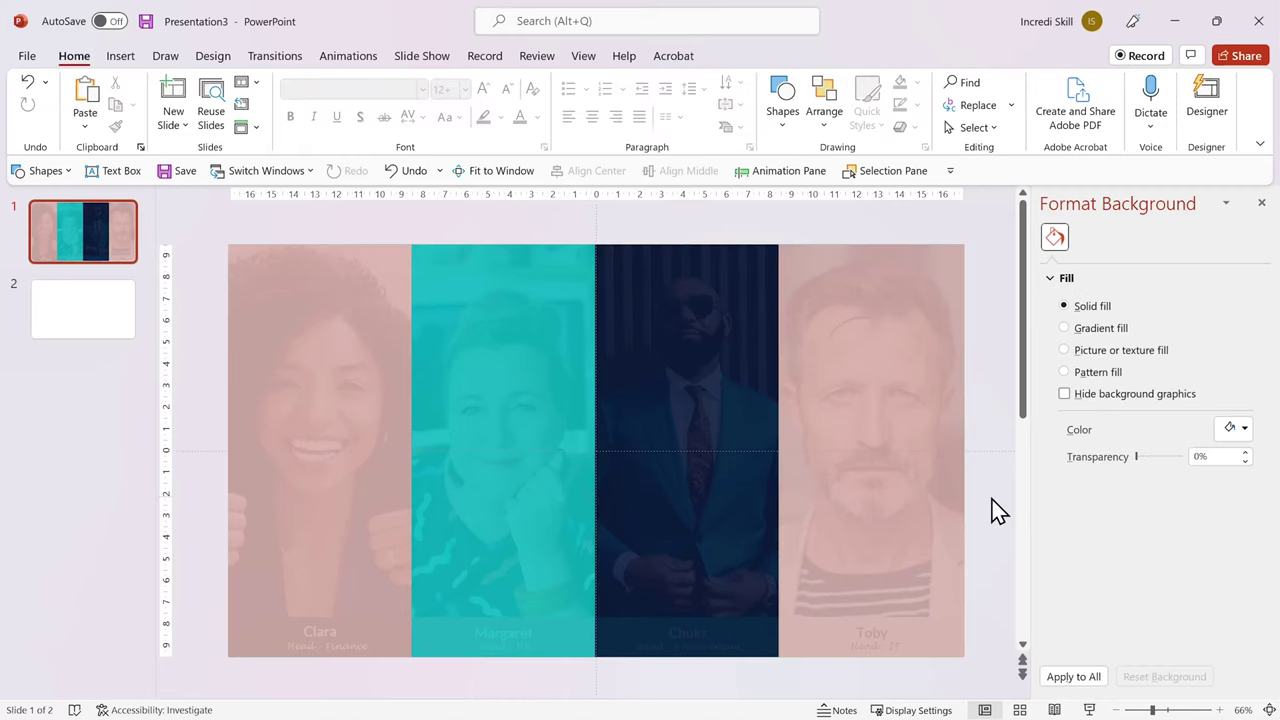
- Show the Animation Pane and apply an exit Fade to Rectangle 24, the first pink tint
left_click(793, 178)
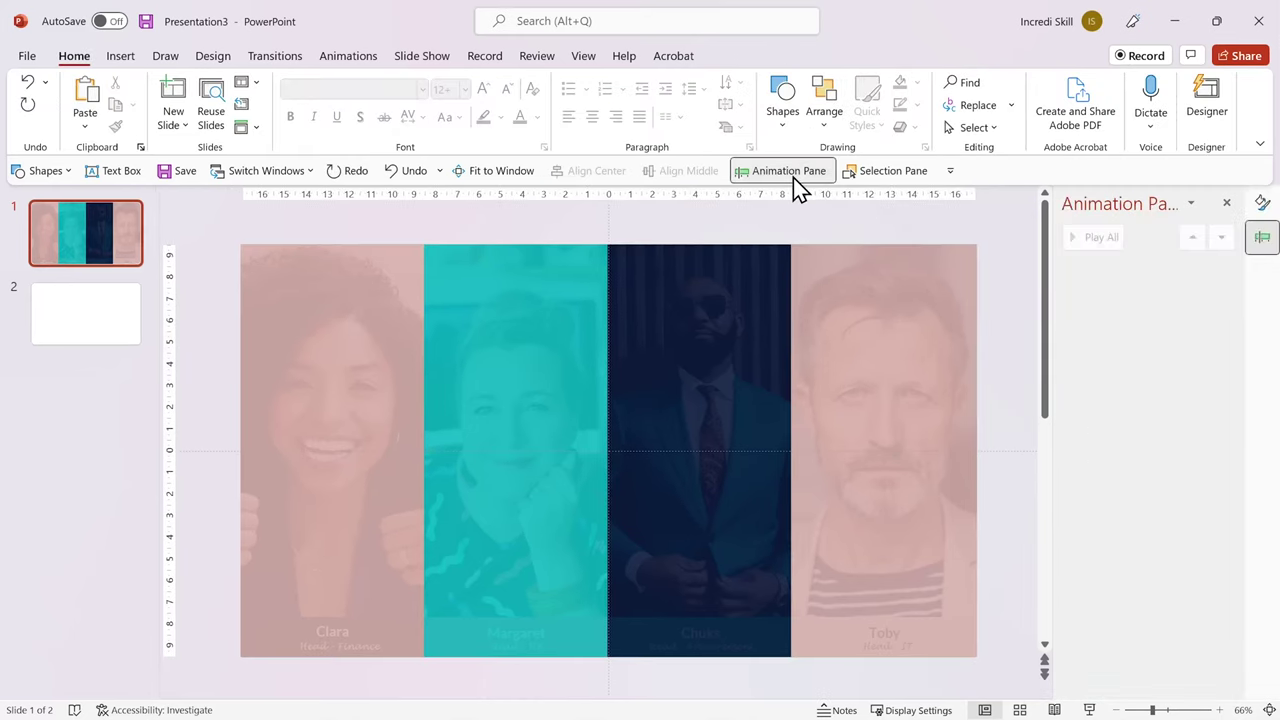
left_click(342, 423)
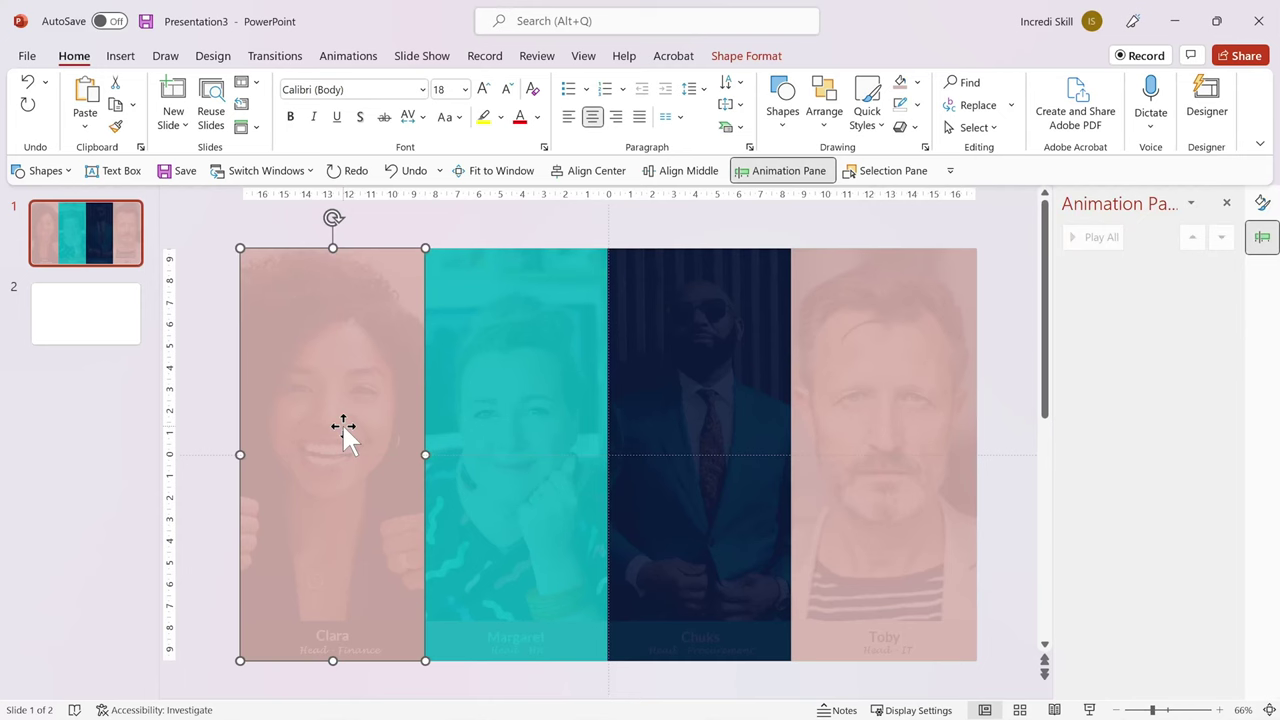
left_click(350, 56)
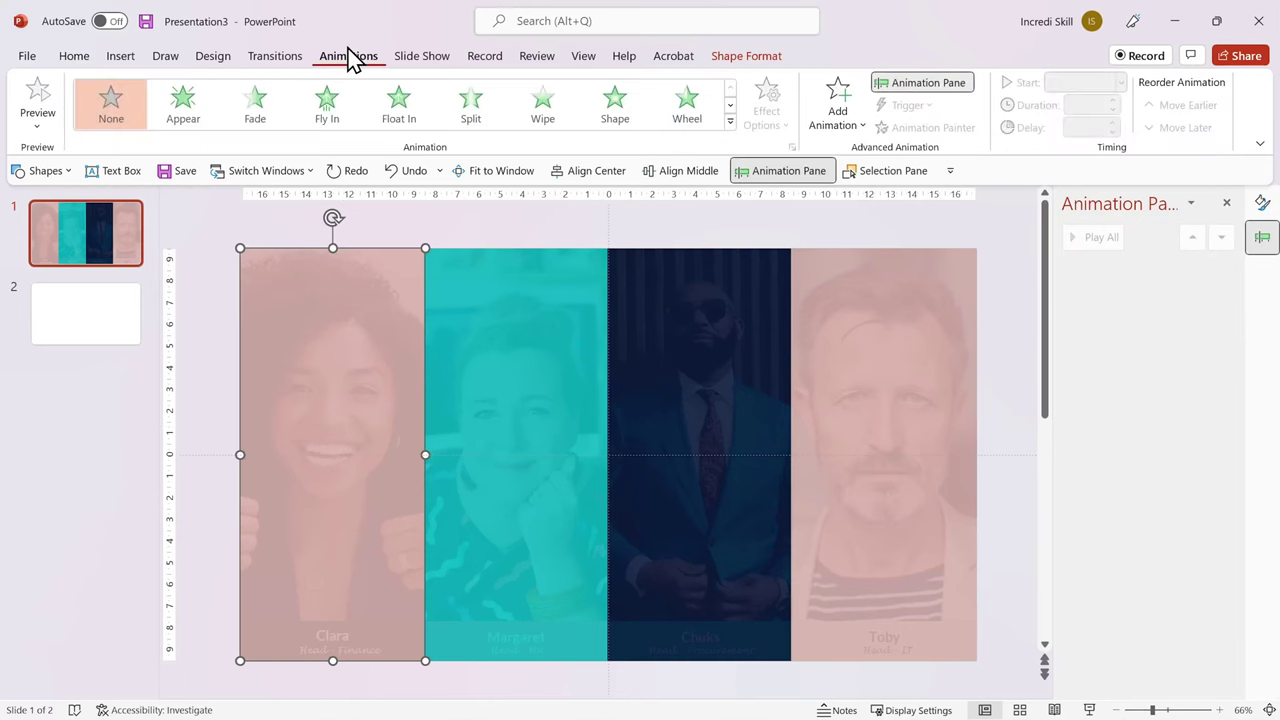
left_click(730, 121)
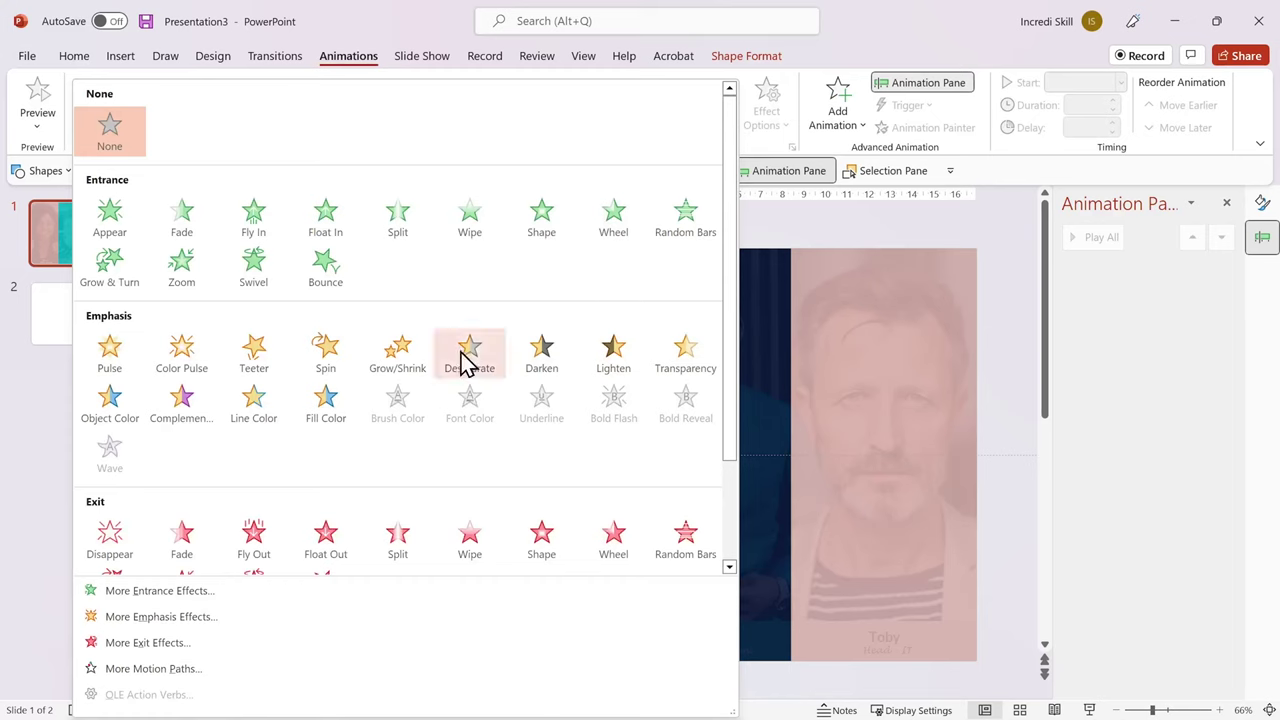
left_click(186, 546)
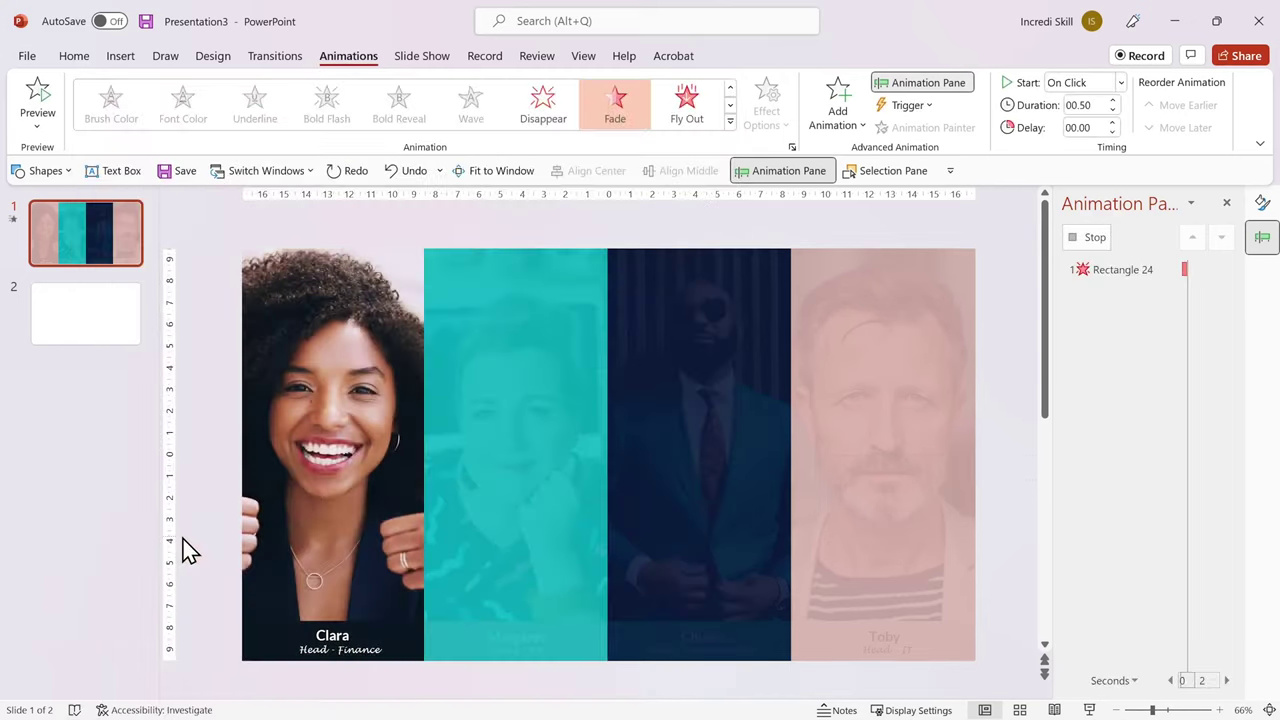
- Add an entrance Fade to Rectangle 24 after its exit Fade
right_click(1121, 272)
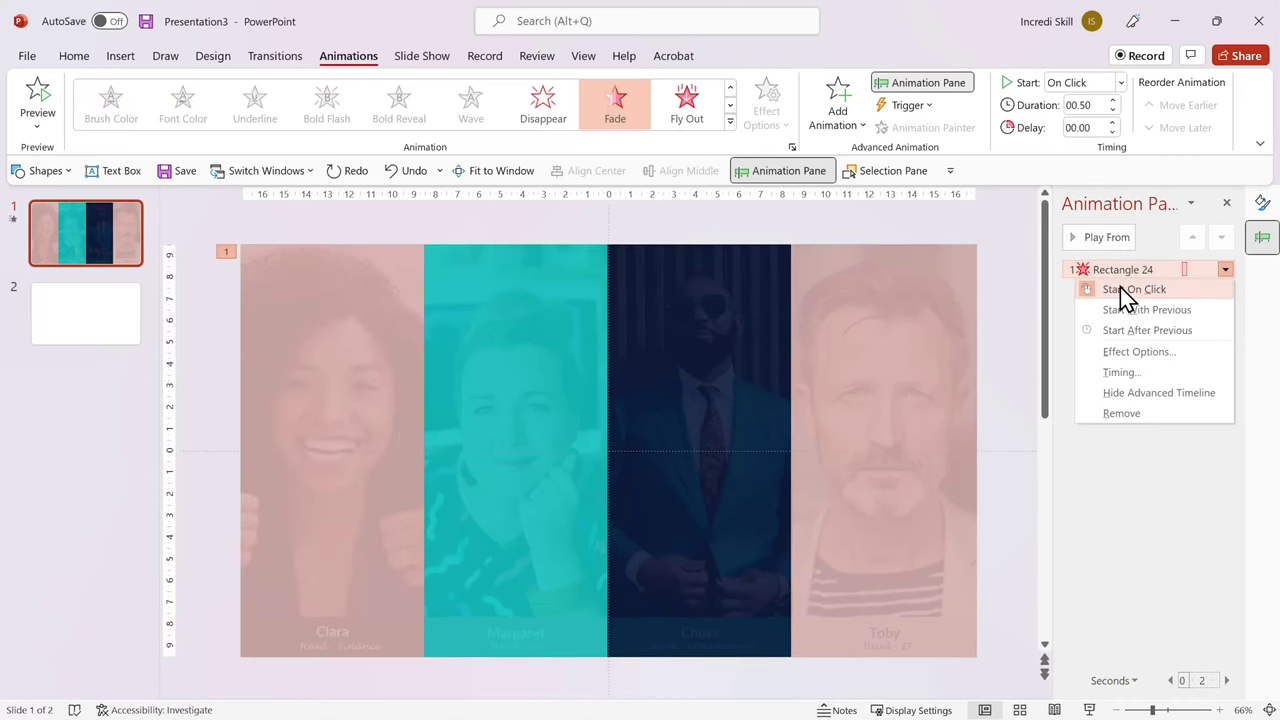
left_click(1017, 295)
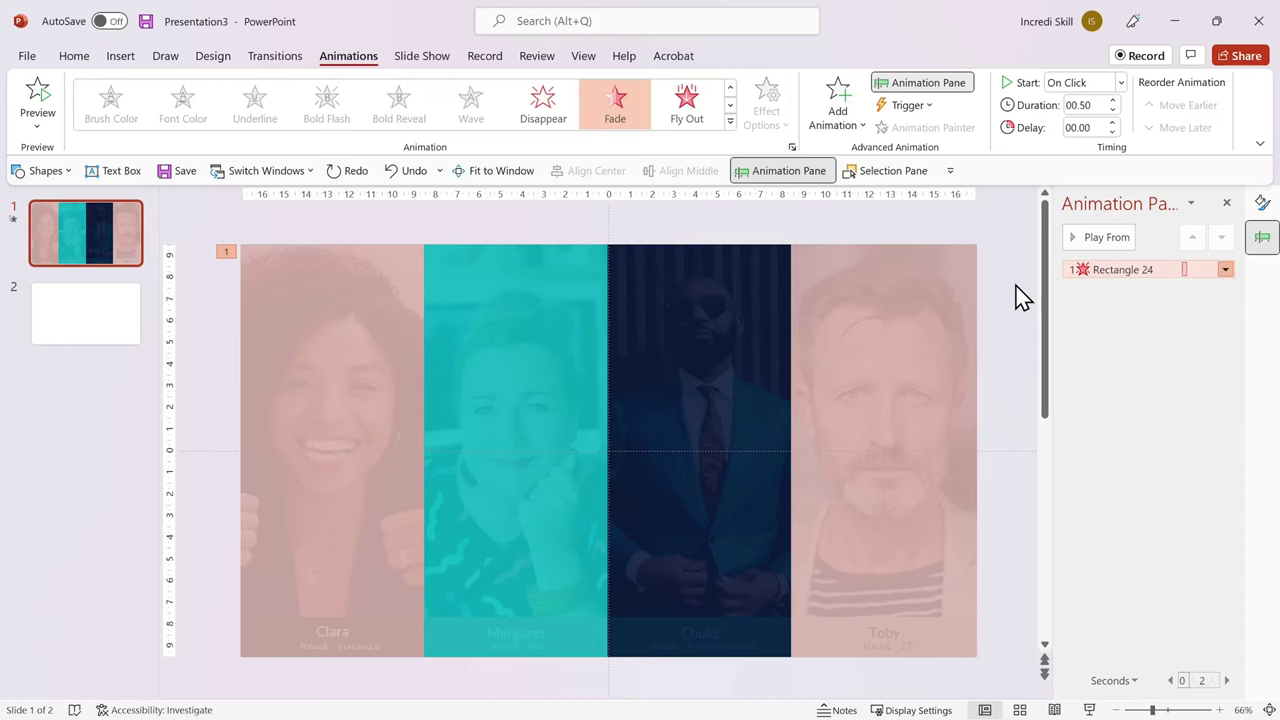
left_click(1016, 297)
left_click(343, 410)
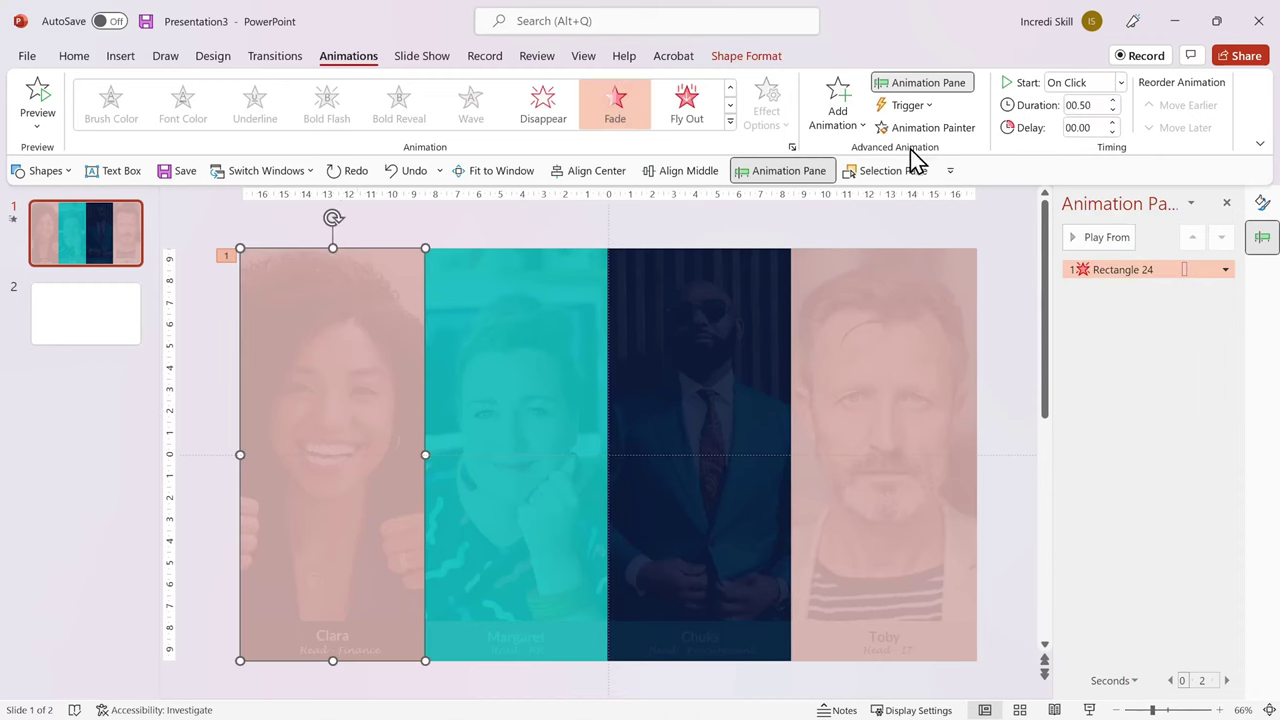
left_click(838, 110)
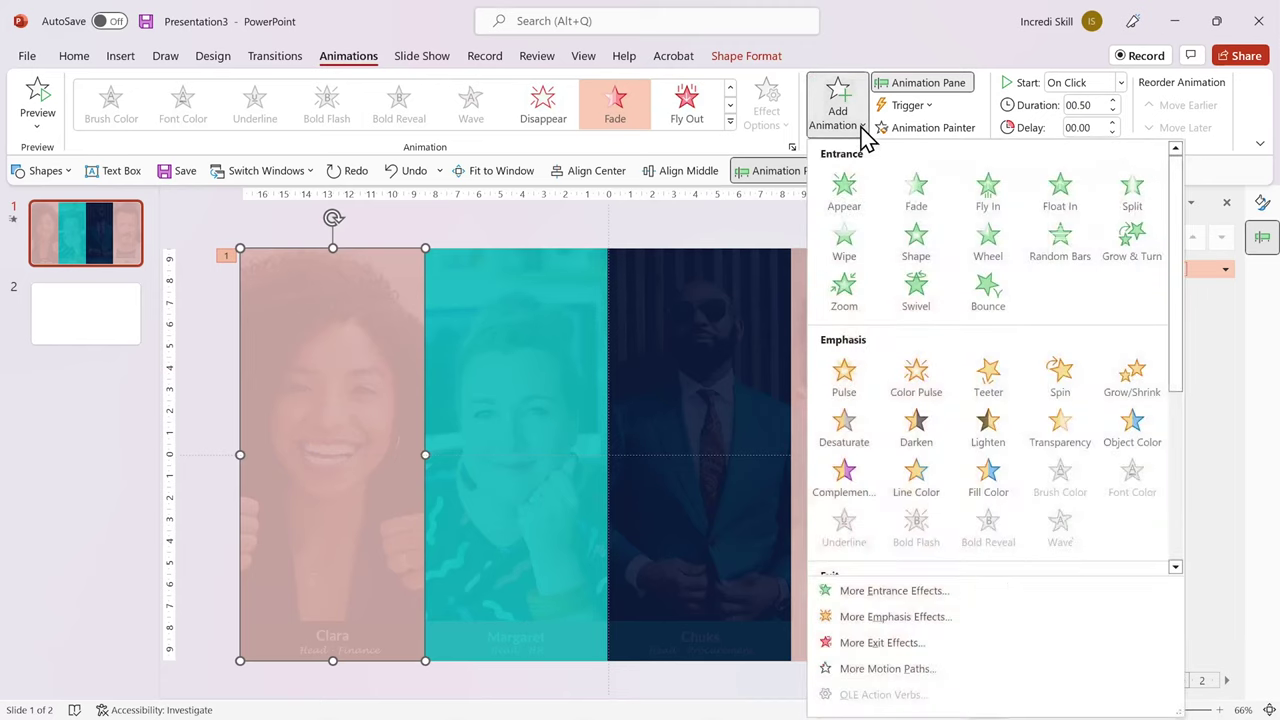
left_click(914, 189)
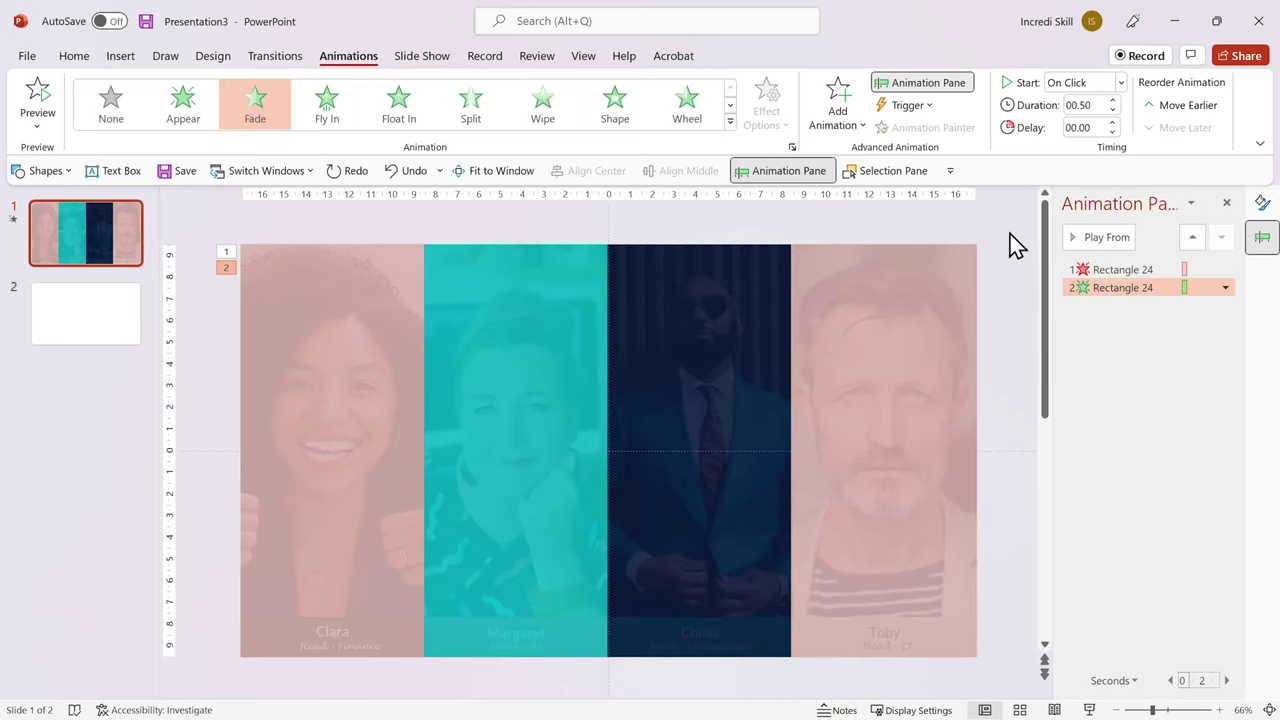
- Give the teal tint (Rectangle 25) a With Previous exit Fade plus an entrance Fade
right_click(1095, 288)
left_click(1030, 310)
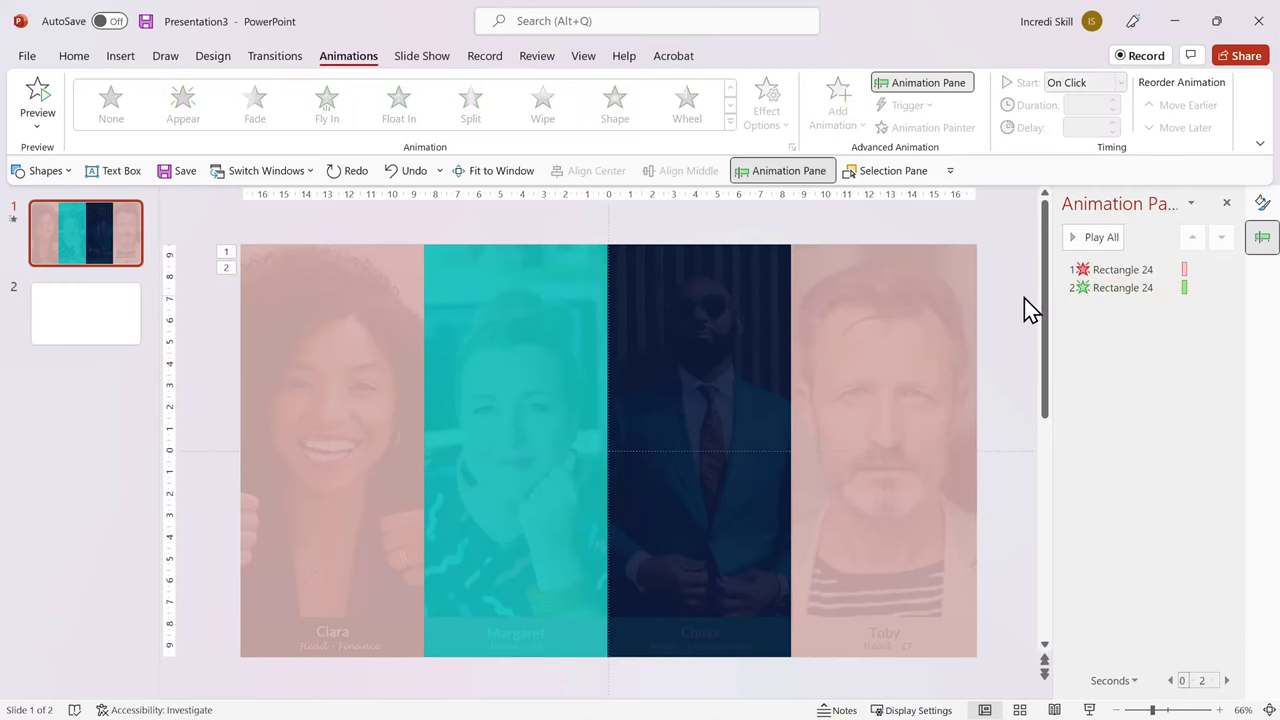
left_click(560, 412)
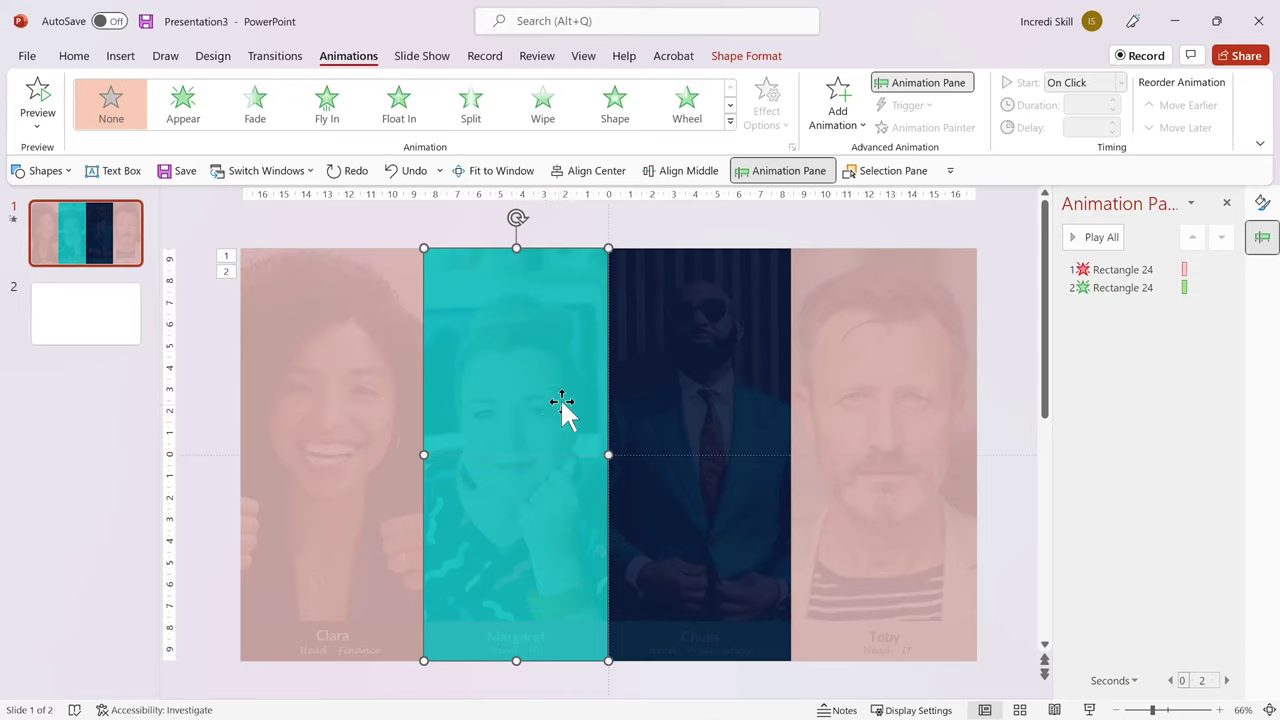
left_click(731, 123)
left_click(175, 550)
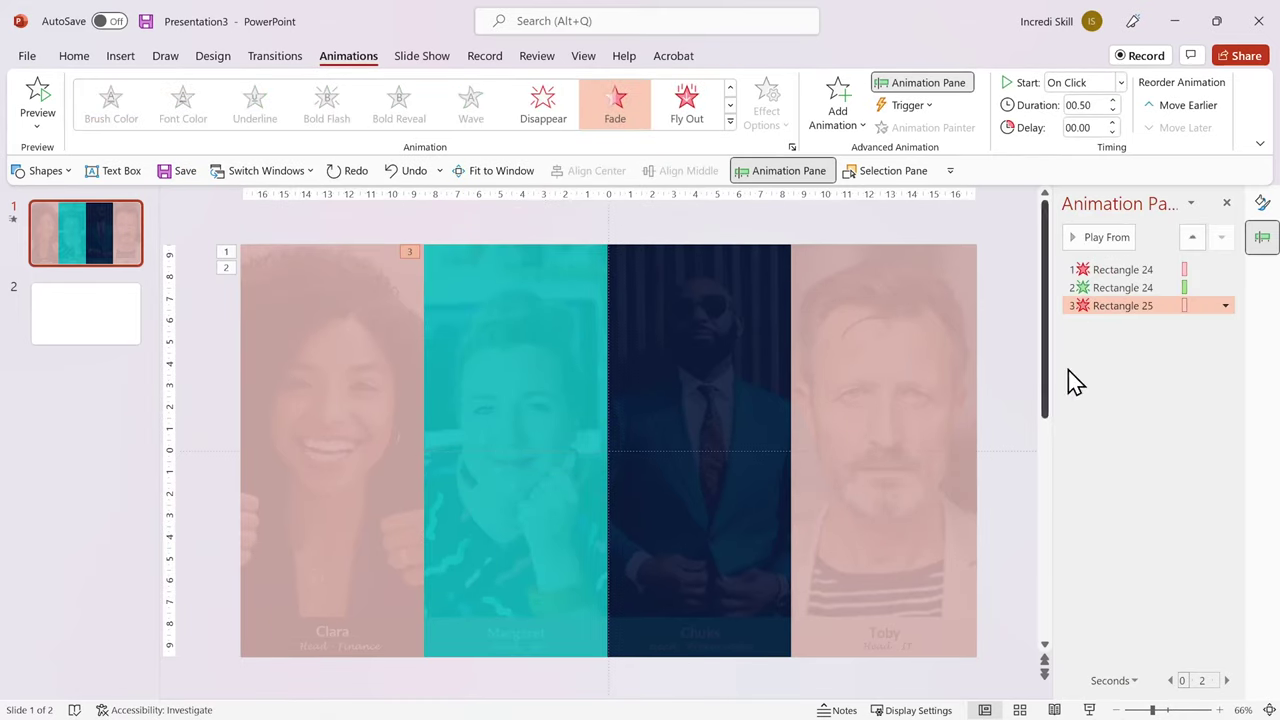
right_click(1080, 308)
left_click(1110, 345)
left_click(531, 486)
left_click(858, 128)
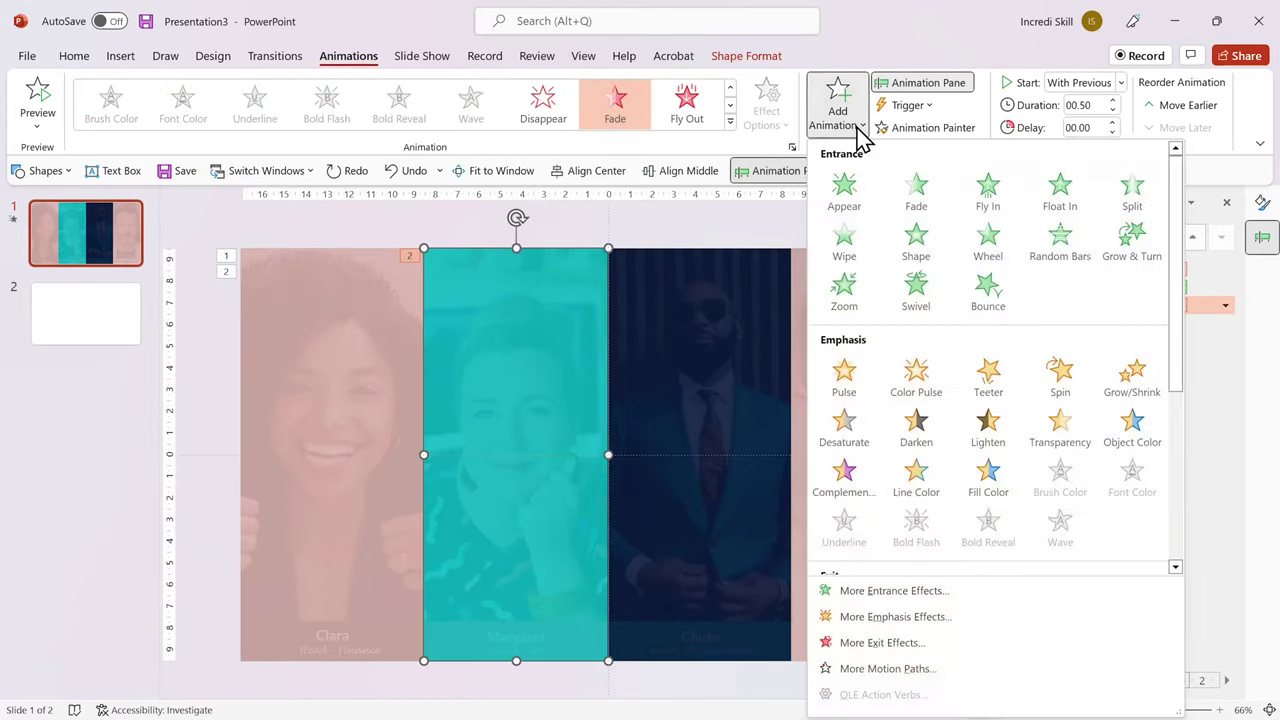
left_click(910, 210)
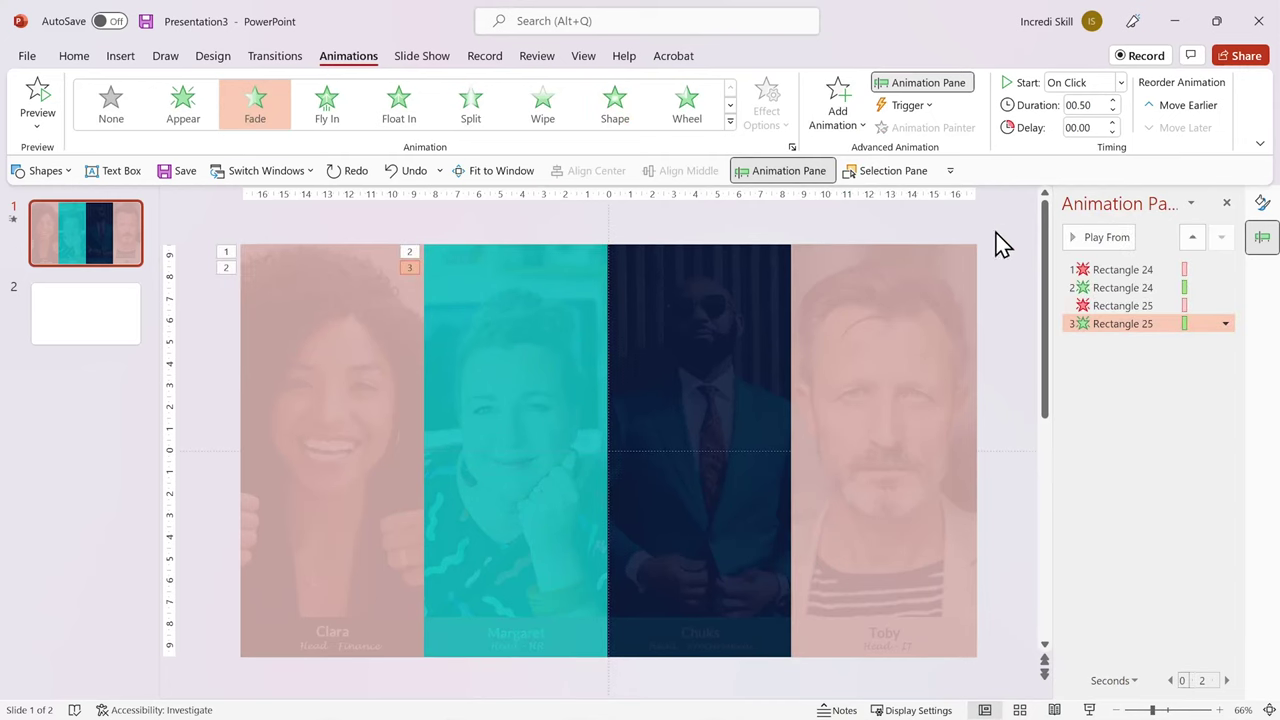
right_click(1090, 324)
left_click(1113, 343)
- Give the dark navy tint (Rectangle 26) a With Previous exit Fade plus an entrance Fade
left_click(701, 414)
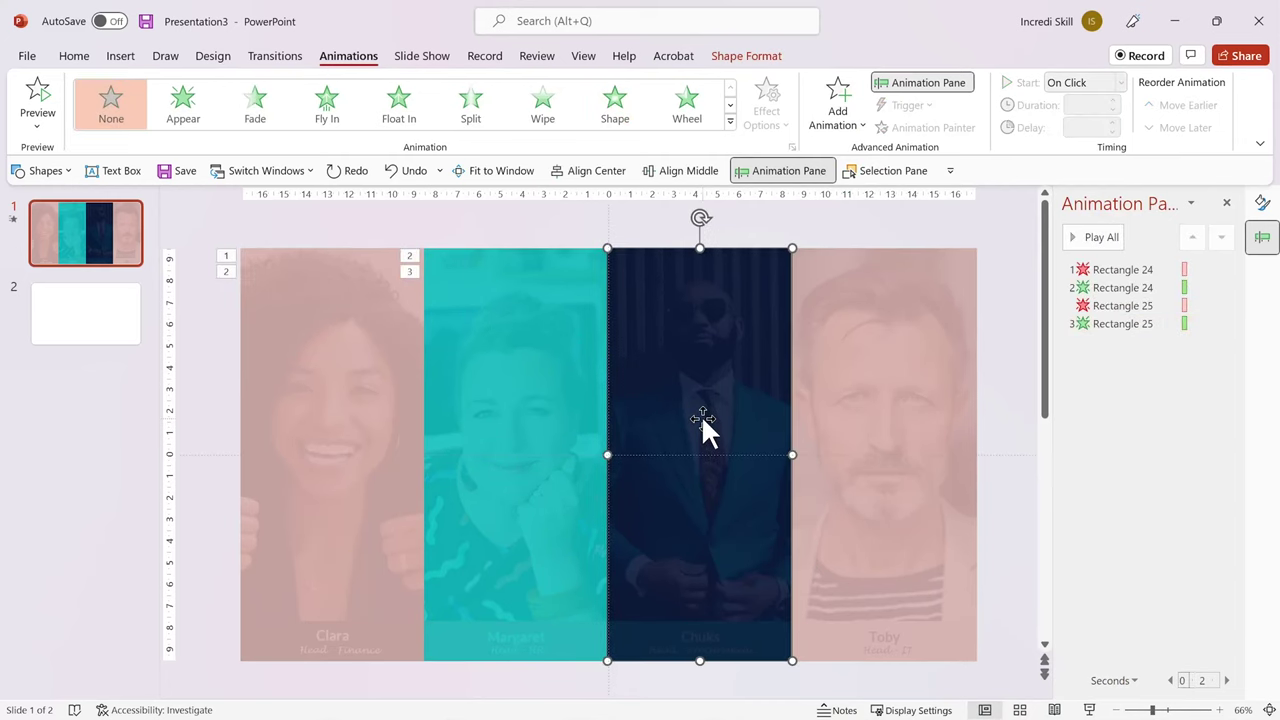
left_click(730, 122)
left_click(186, 536)
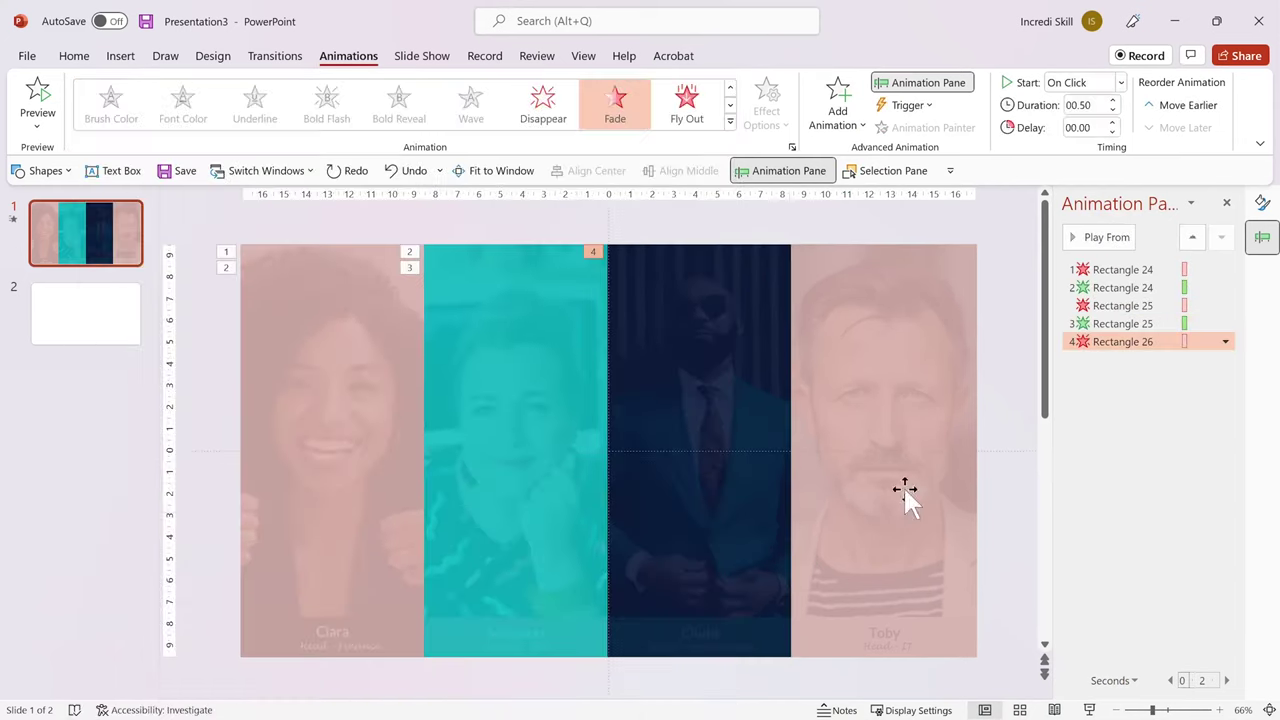
right_click(1111, 341)
left_click(1114, 381)
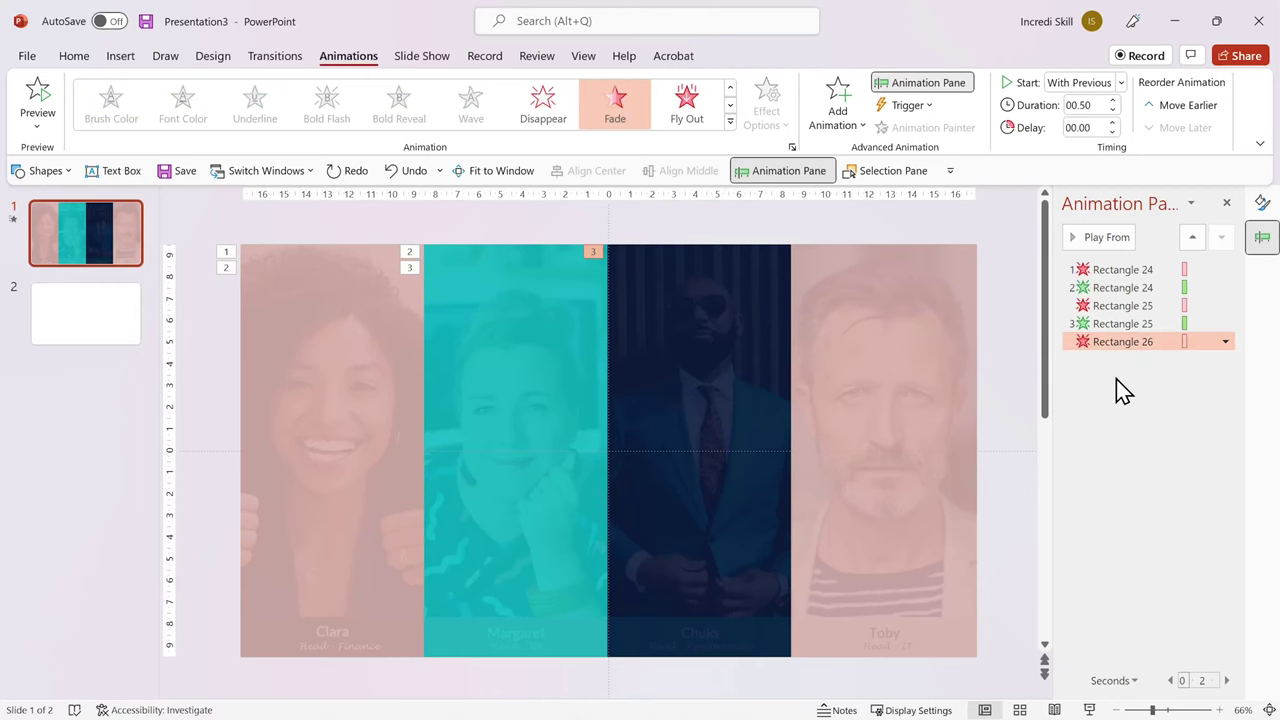
left_click(723, 404)
left_click(838, 108)
left_click(912, 192)
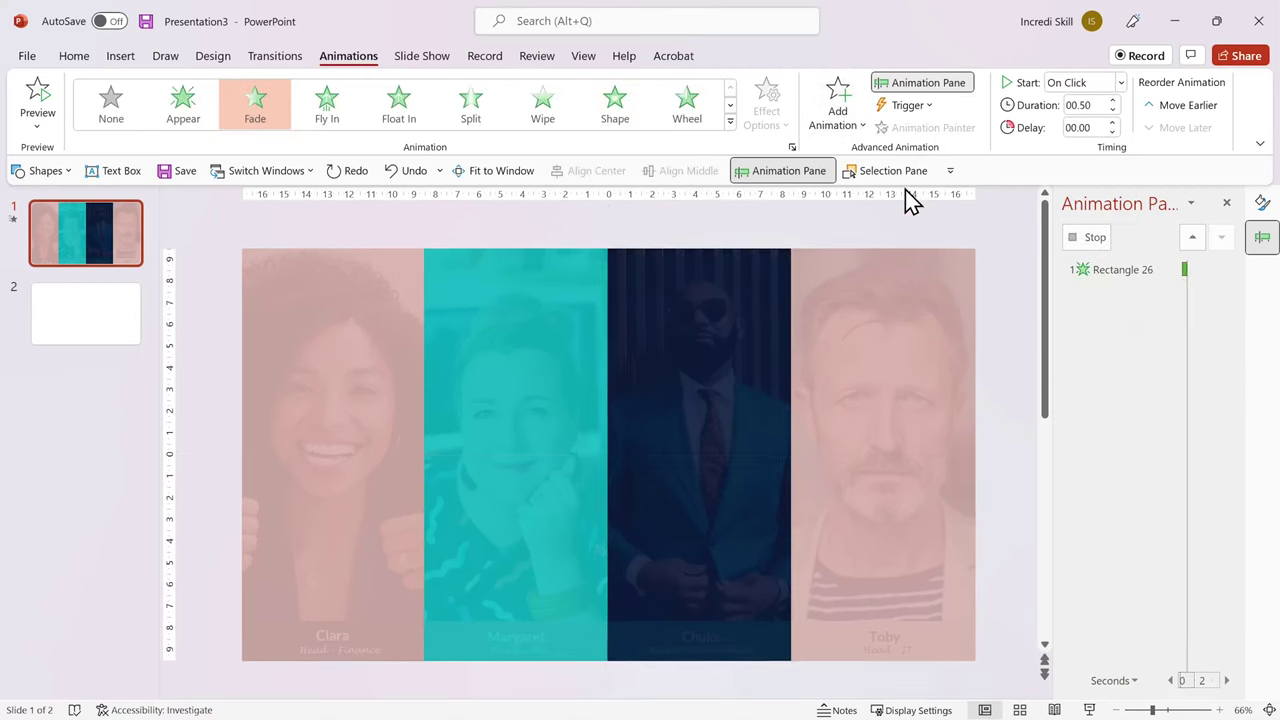
- Apply an exit Fade starting With Previous to the rightmost pink tint, Rectangle 27
left_click(897, 391)
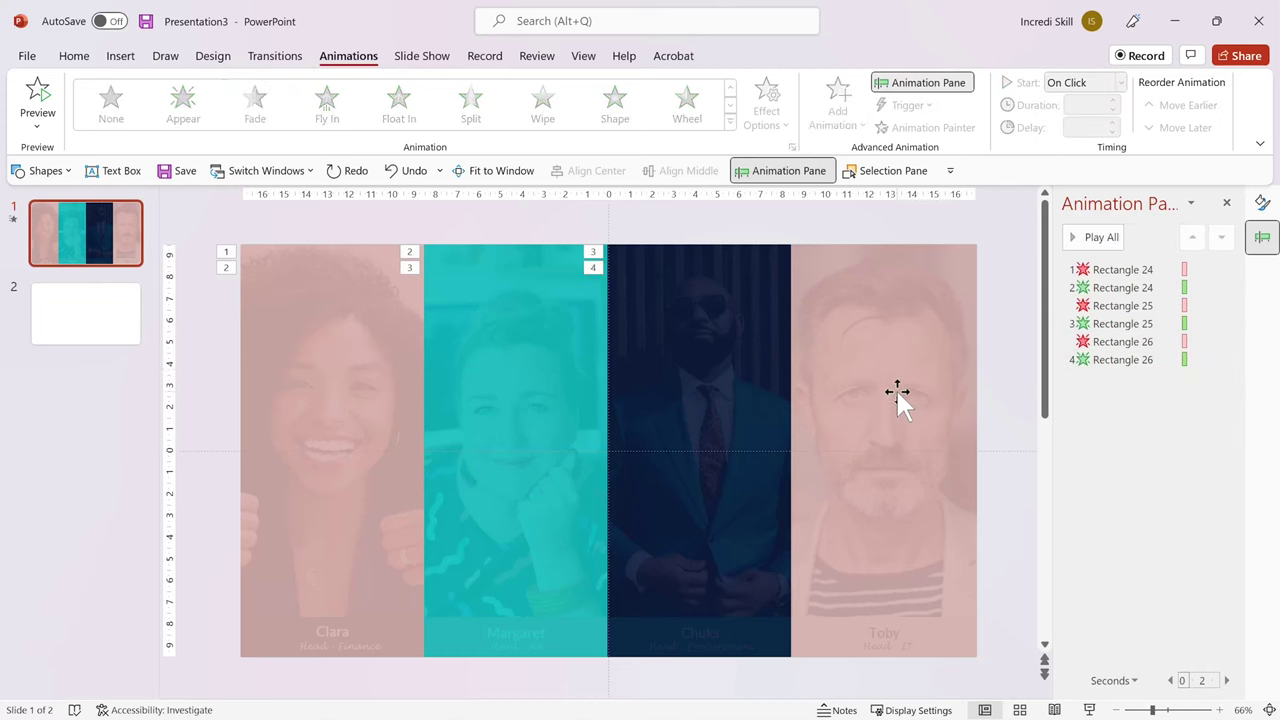
left_click(730, 121)
left_click(180, 543)
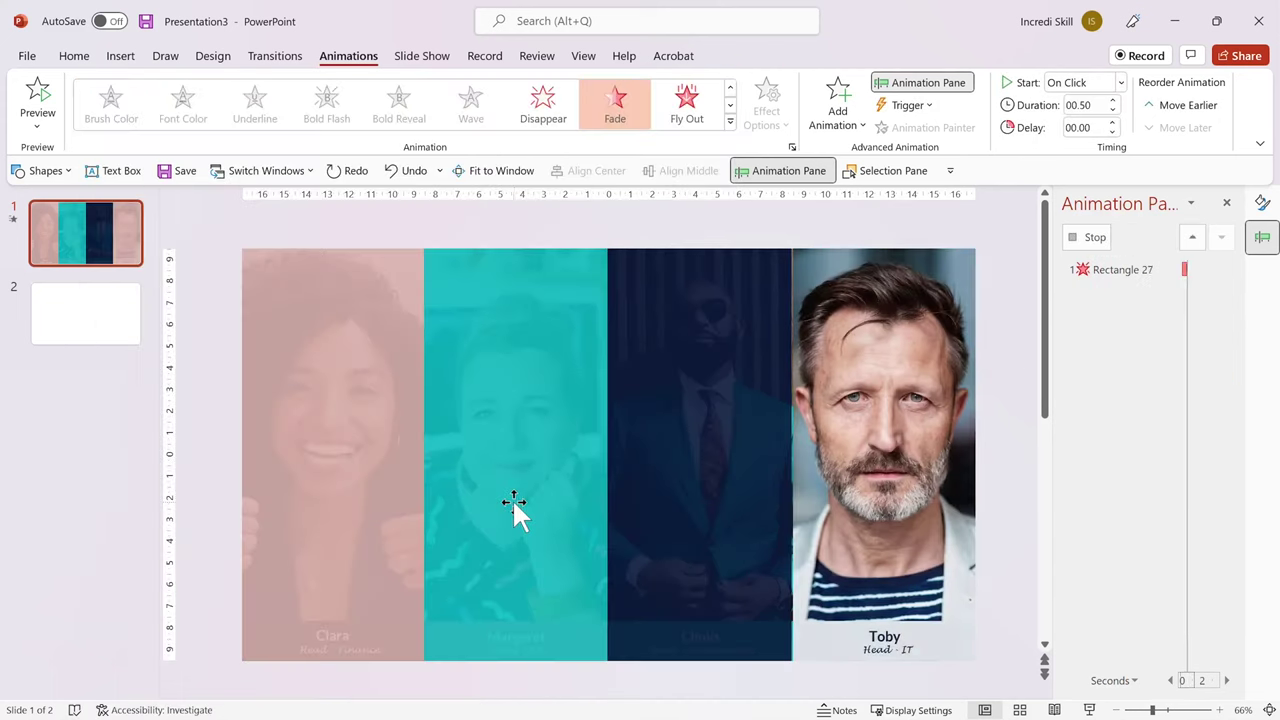
right_click(1103, 381)
left_click(1115, 418)
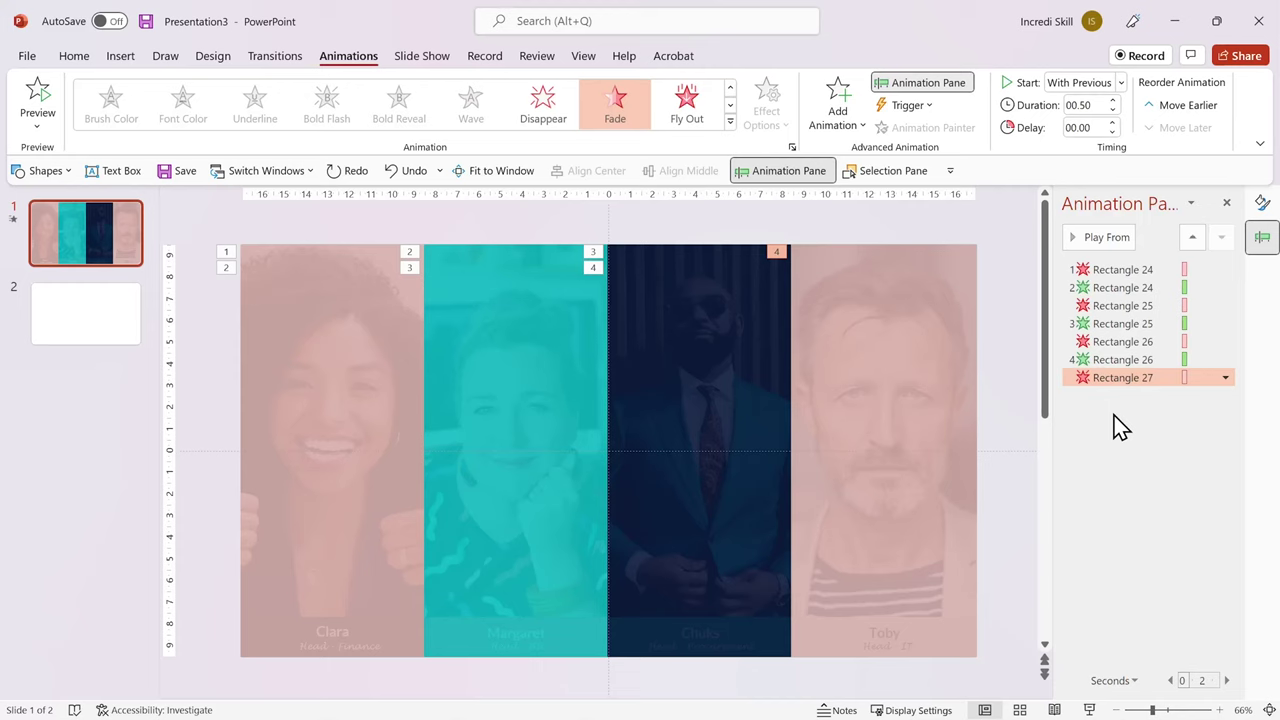
- Add another exit Fade to the dark navy tint, Rectangle 26
left_click(735, 419)
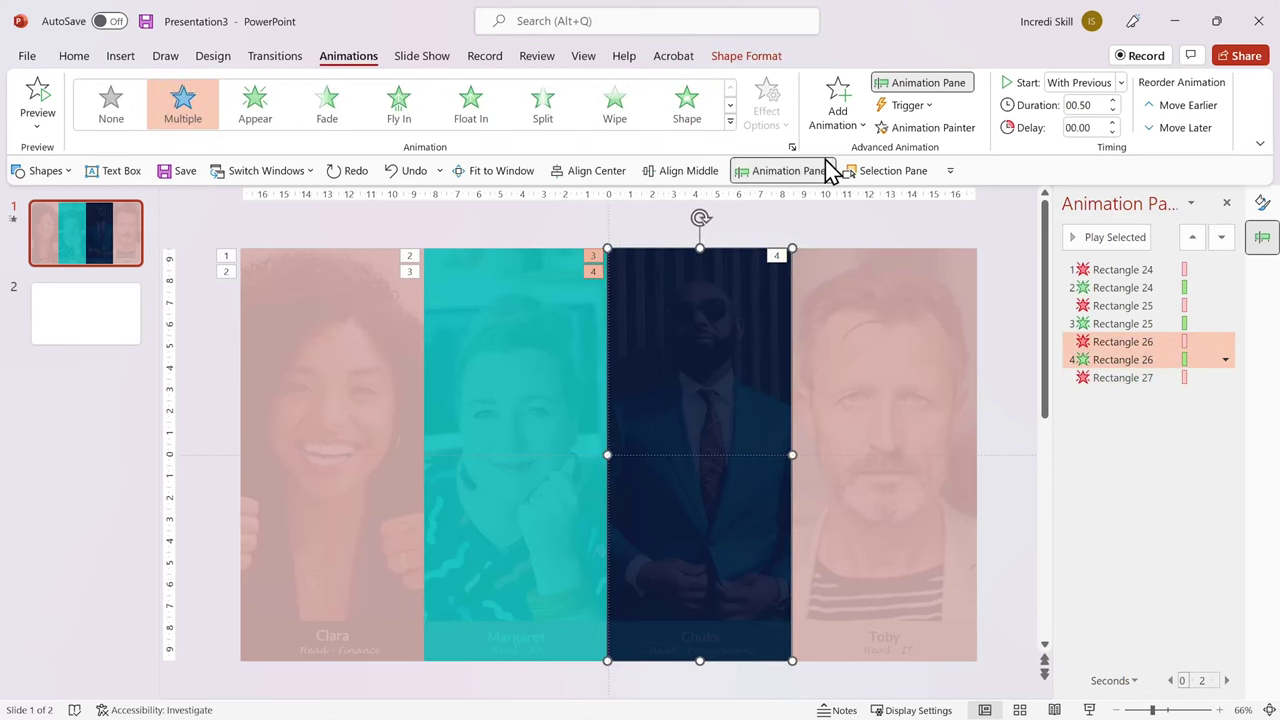
left_click(855, 133)
scroll(957, 371, "down", 3)
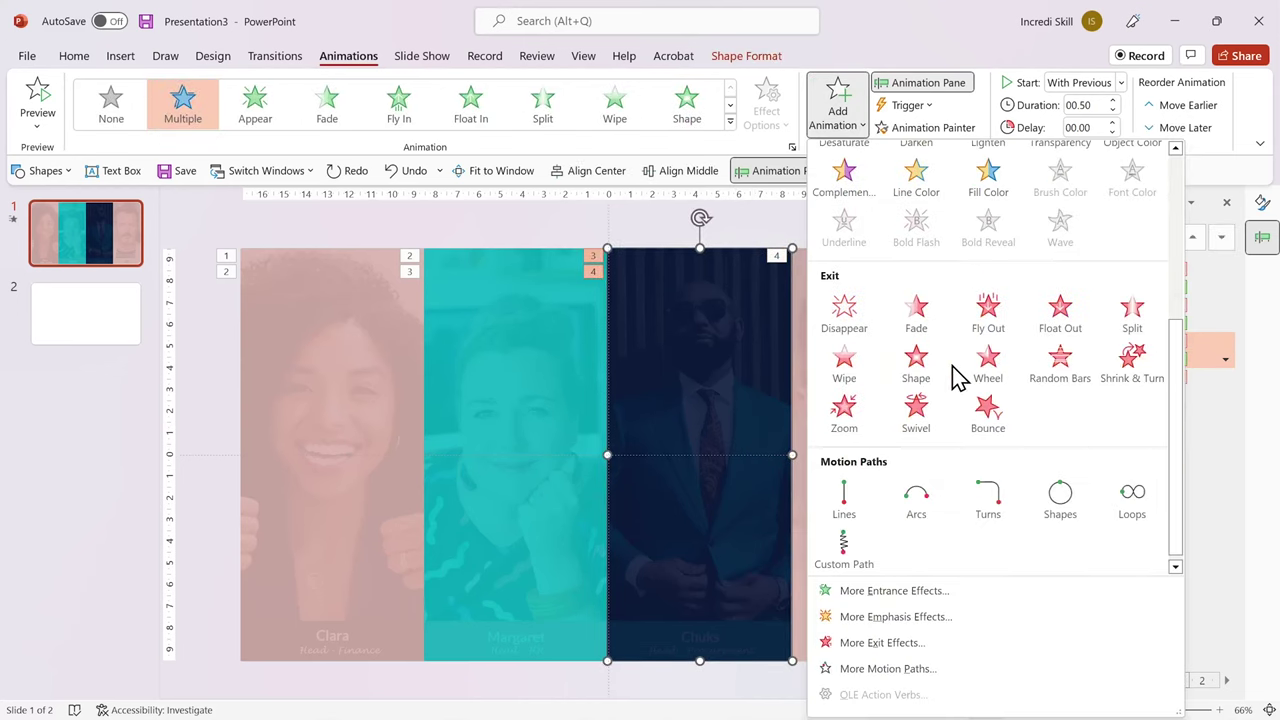
left_click(916, 310)
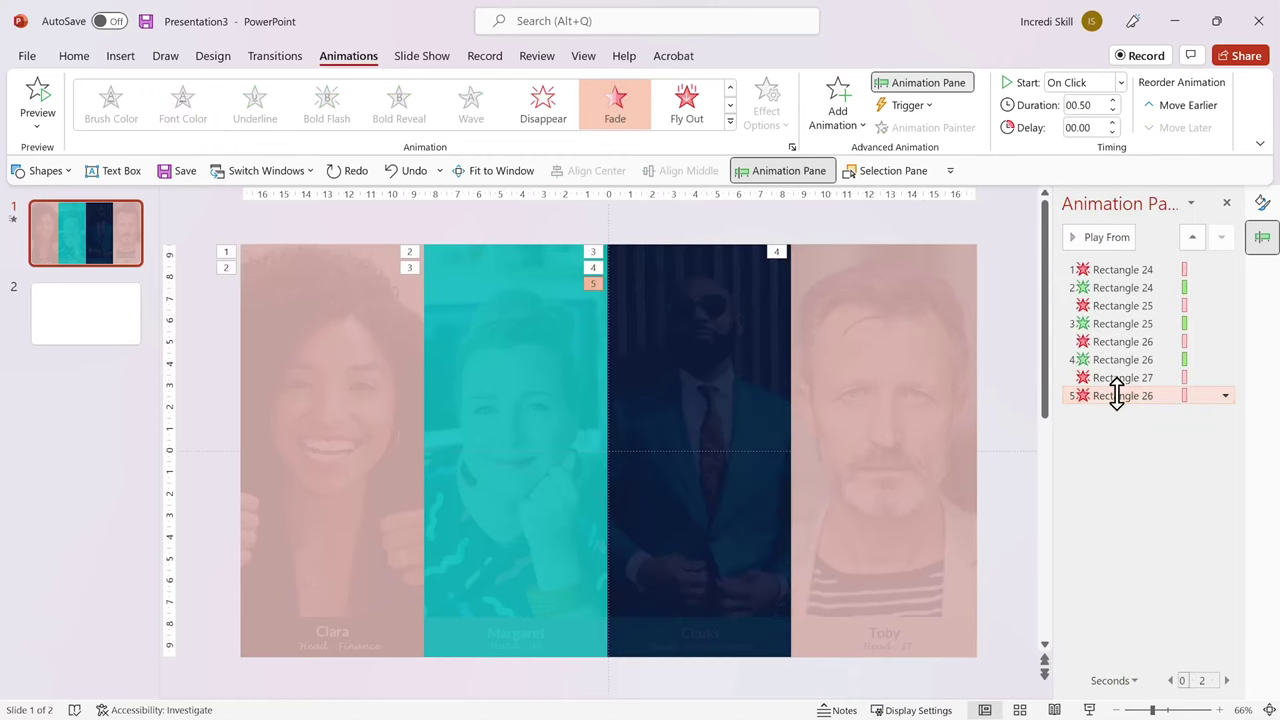
right_click(1118, 398)
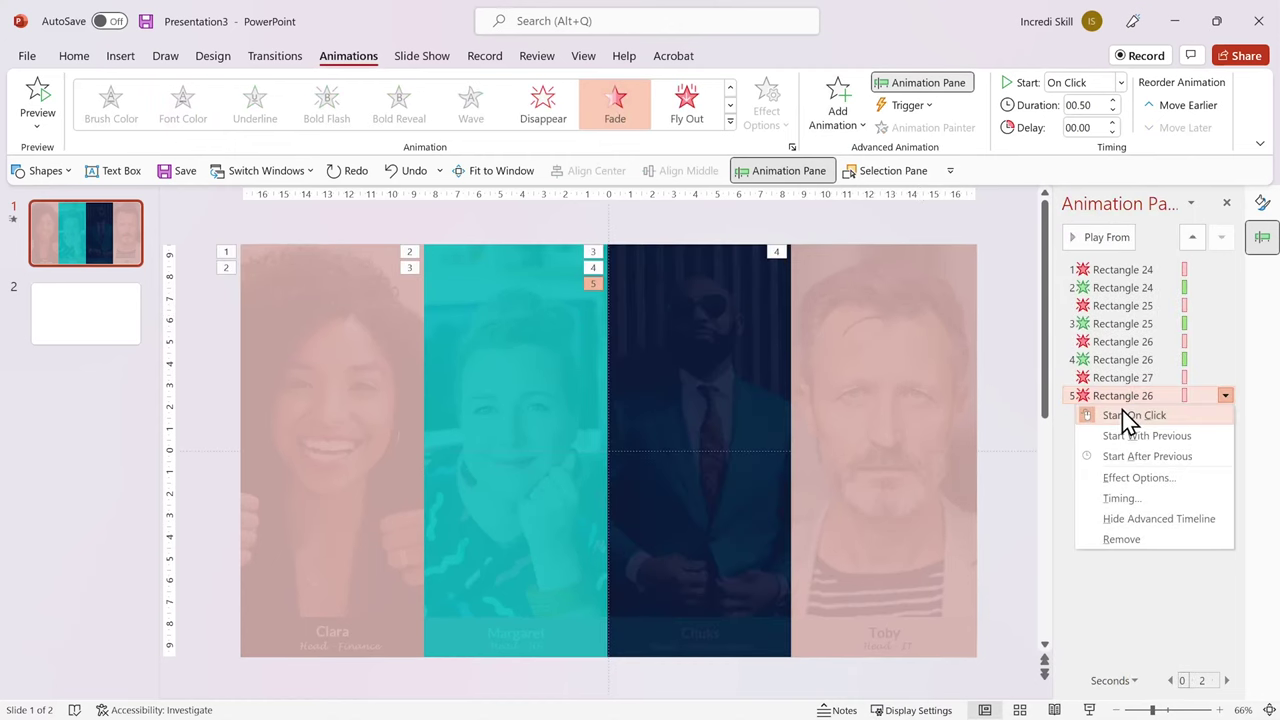
left_click(1000, 449)
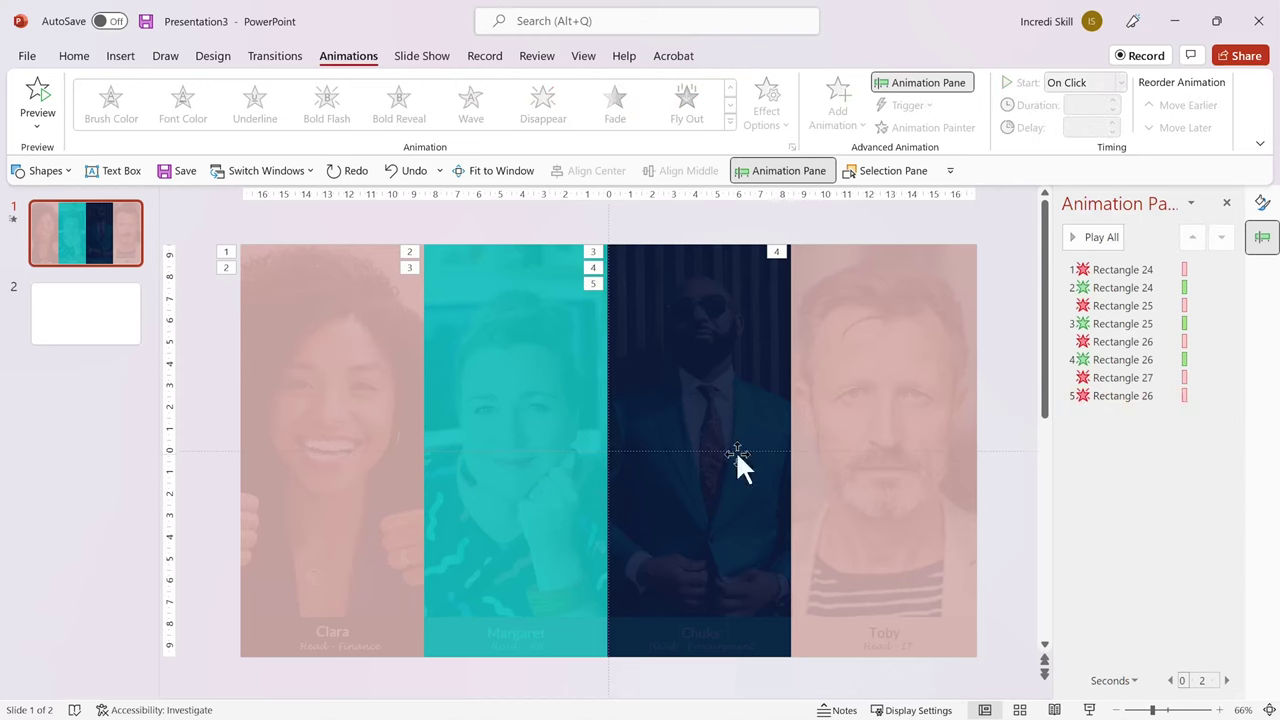
- Give Rectangle 25 an exit Fade starting With Previous, delayed 0.25 seconds
left_click(539, 458)
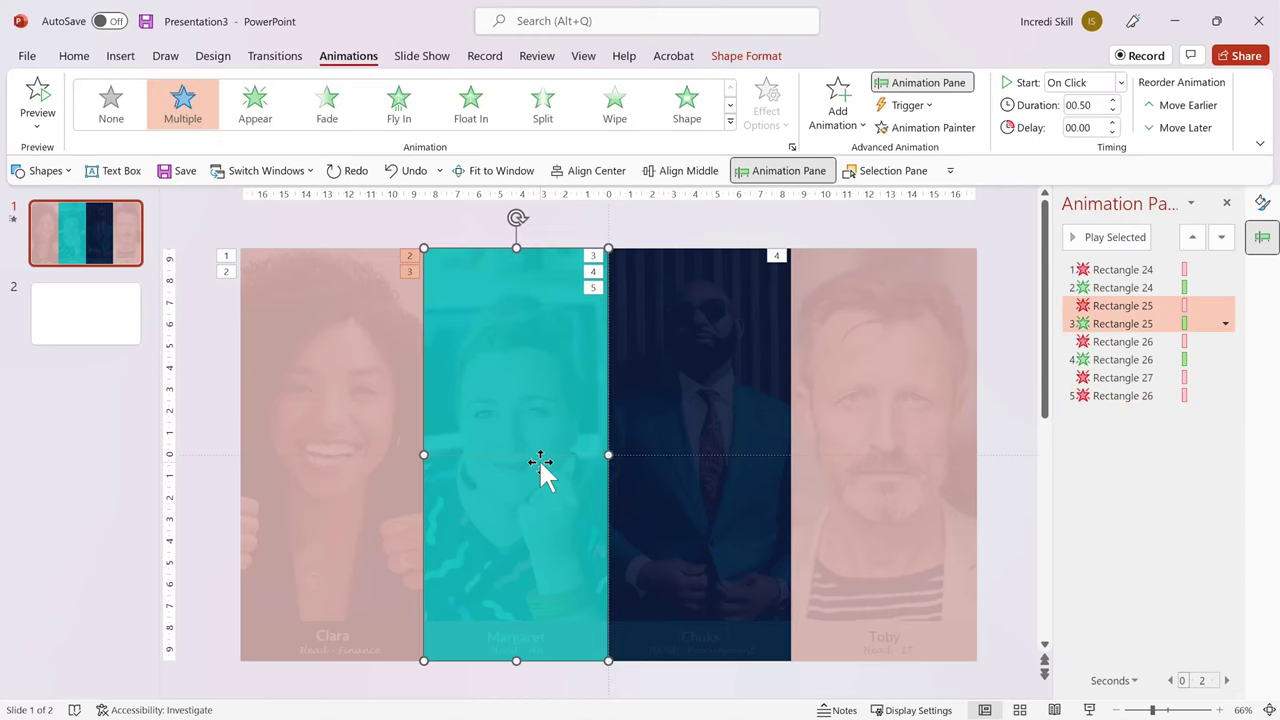
left_click(855, 137)
scroll(940, 309, "down", 3)
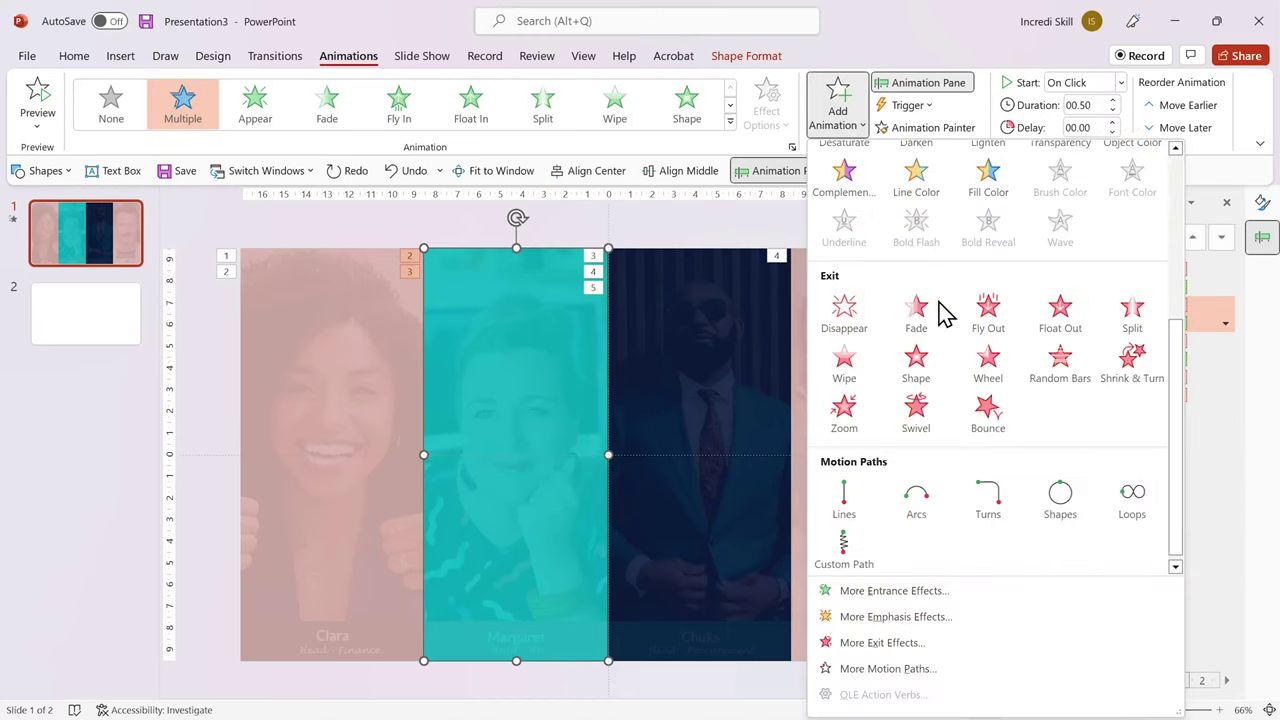
left_click(926, 316)
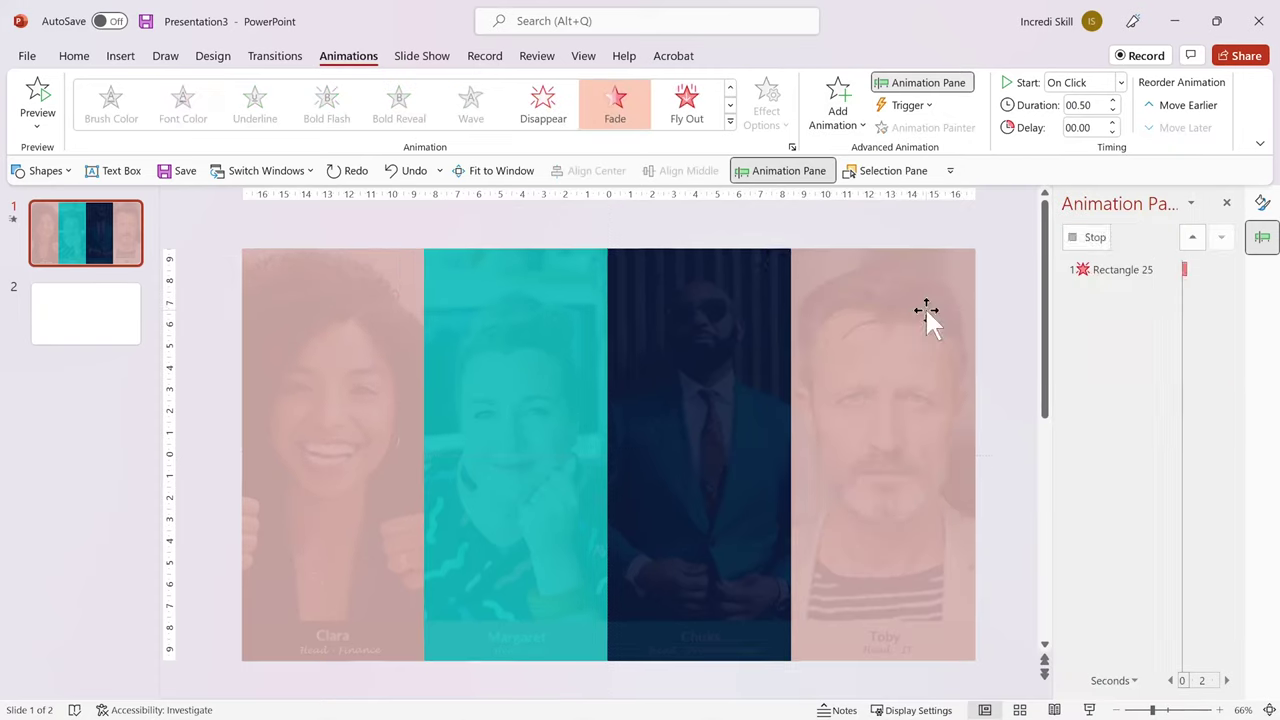
right_click(1112, 413)
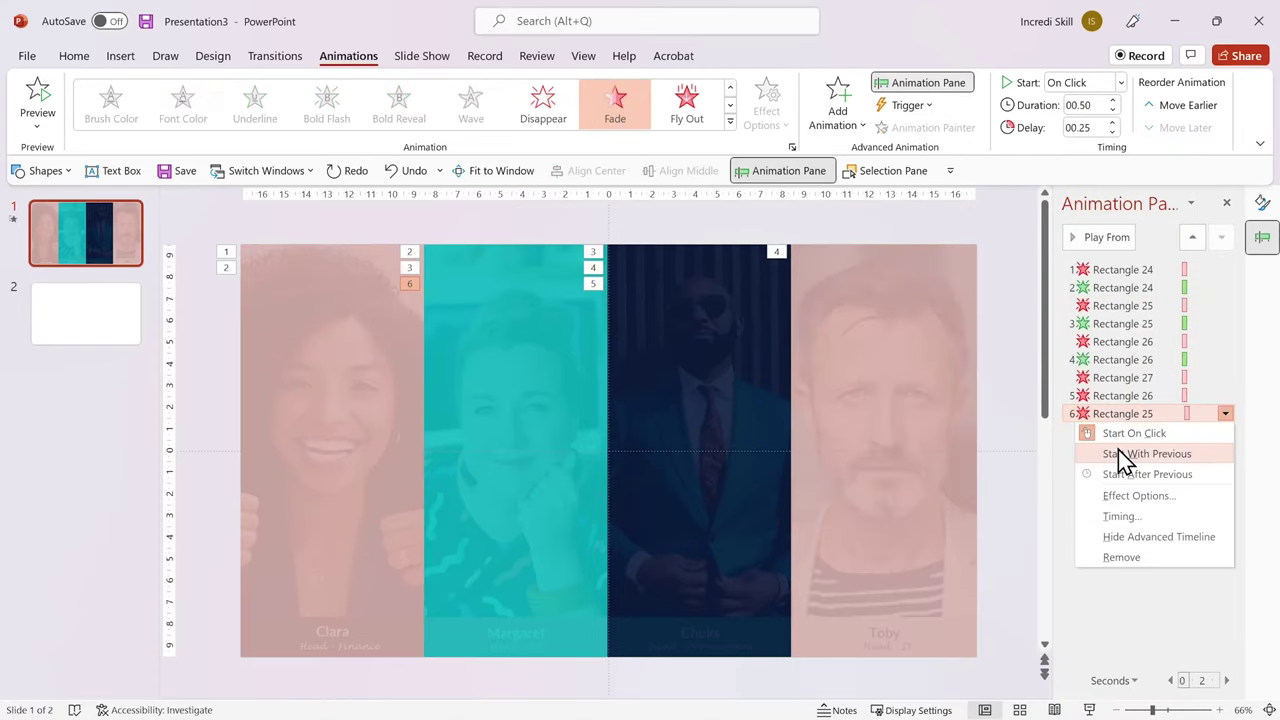
left_click(1120, 452)
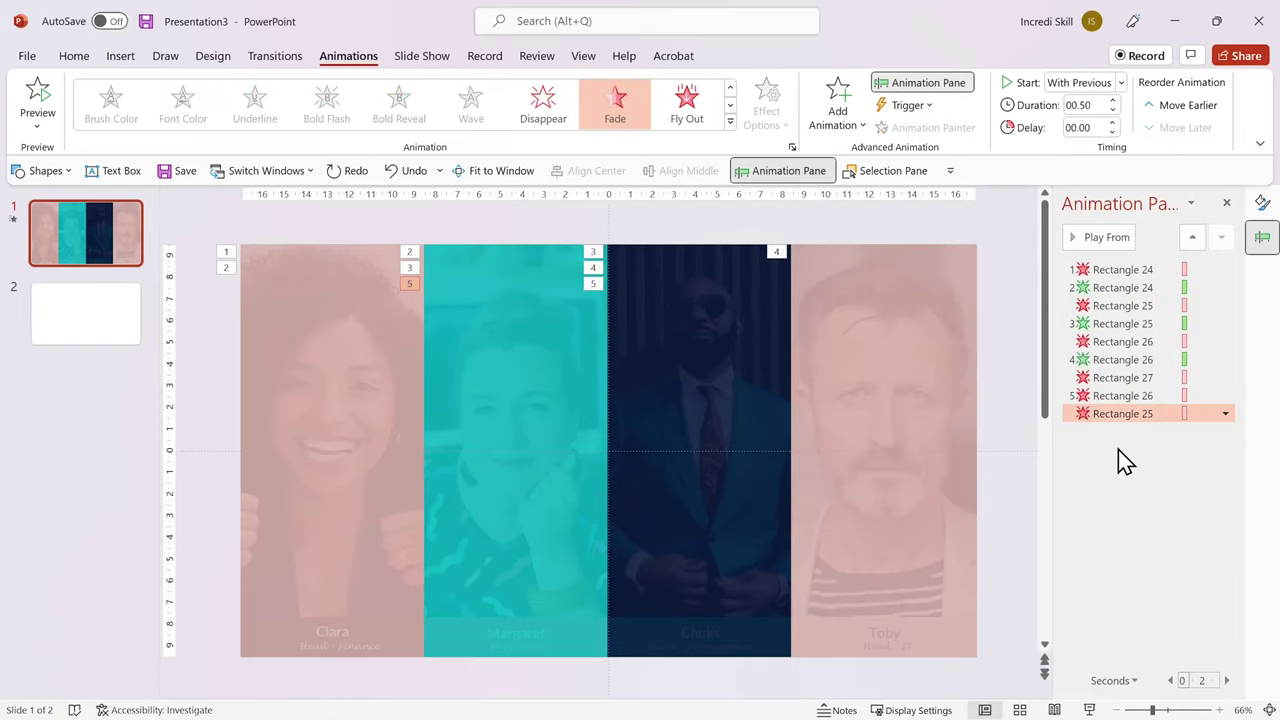
left_click(1112, 123)
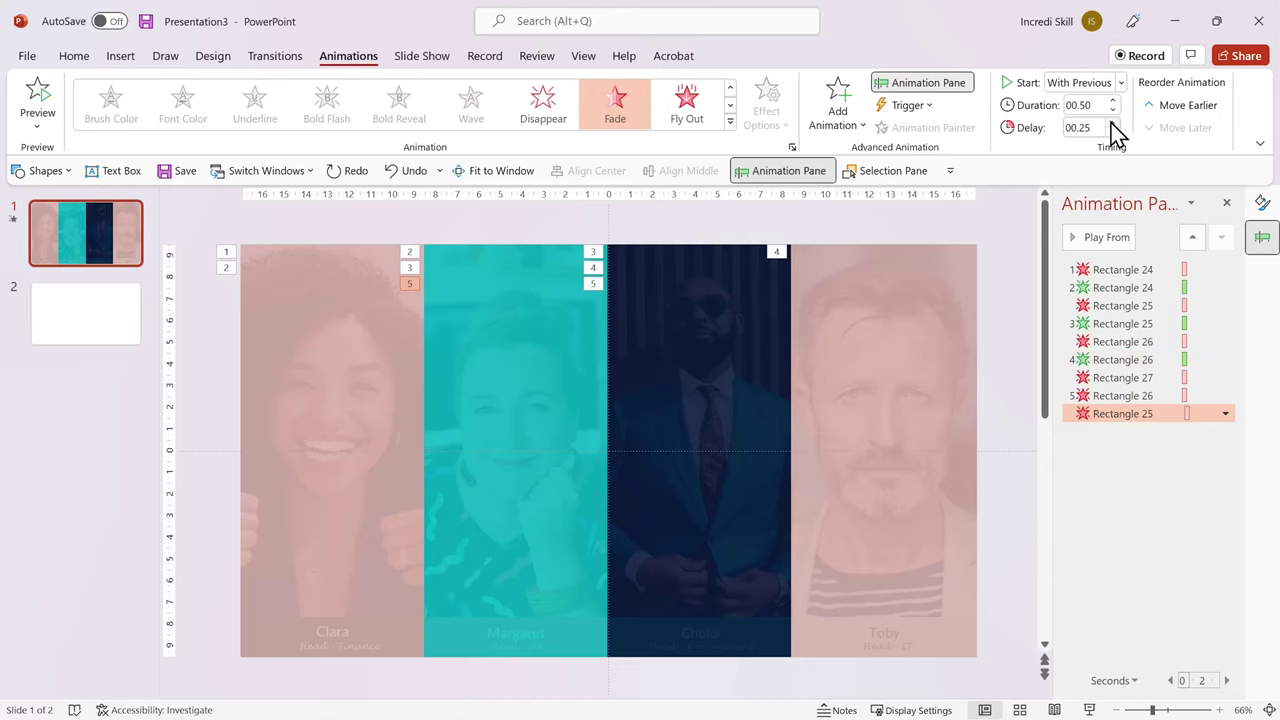
left_click(1114, 497)
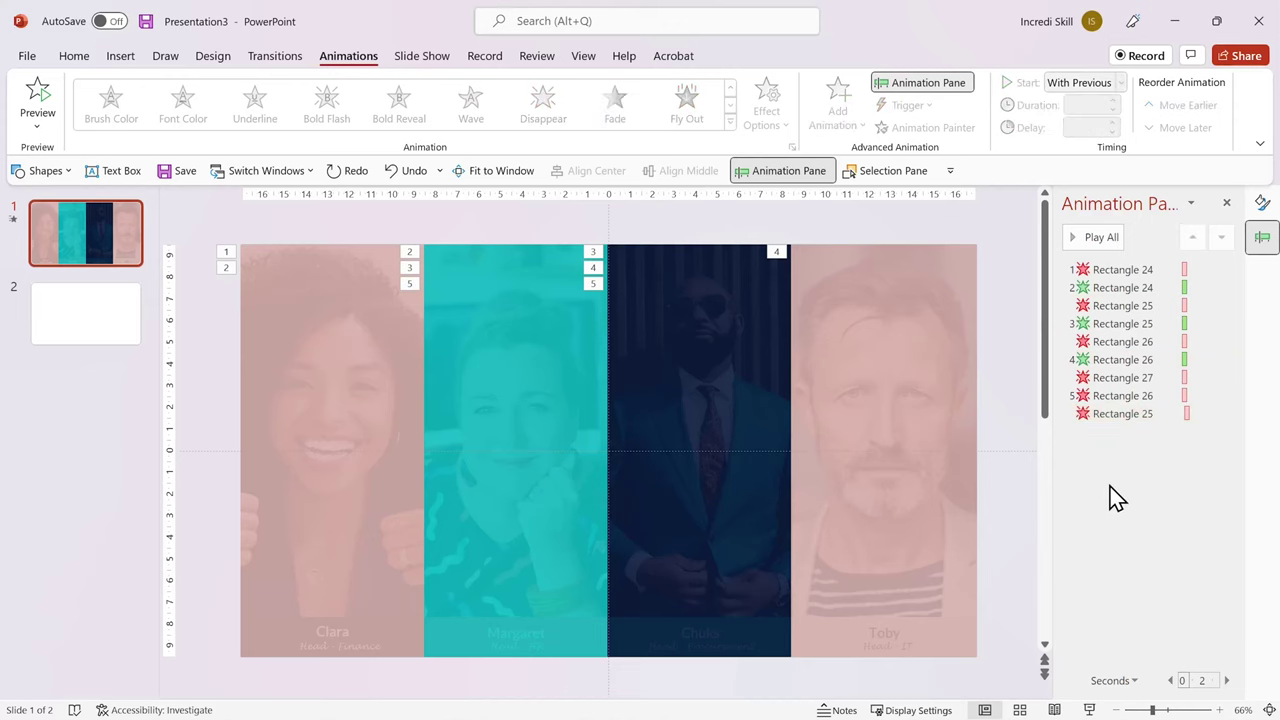
- Give Rectangle 24 an exit Fade starting With Previous, delayed 0.50 seconds
left_click(358, 506)
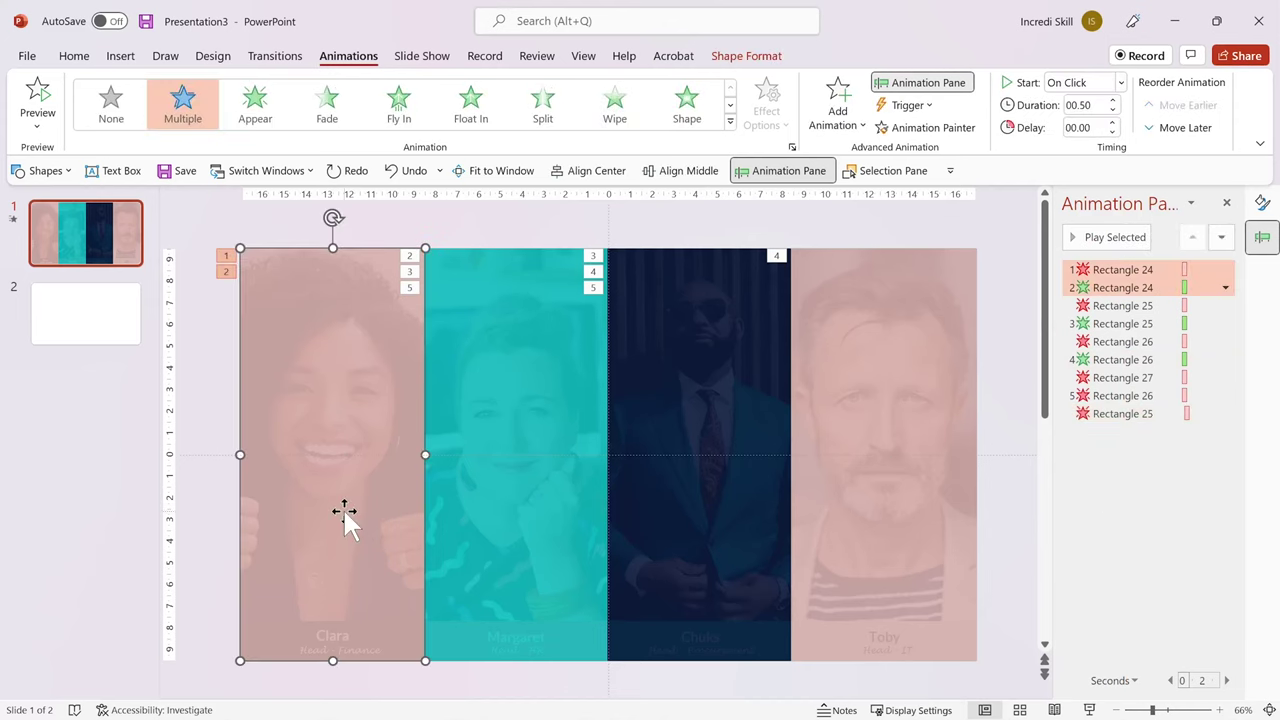
left_click(840, 125)
scroll(908, 420, "down", 5)
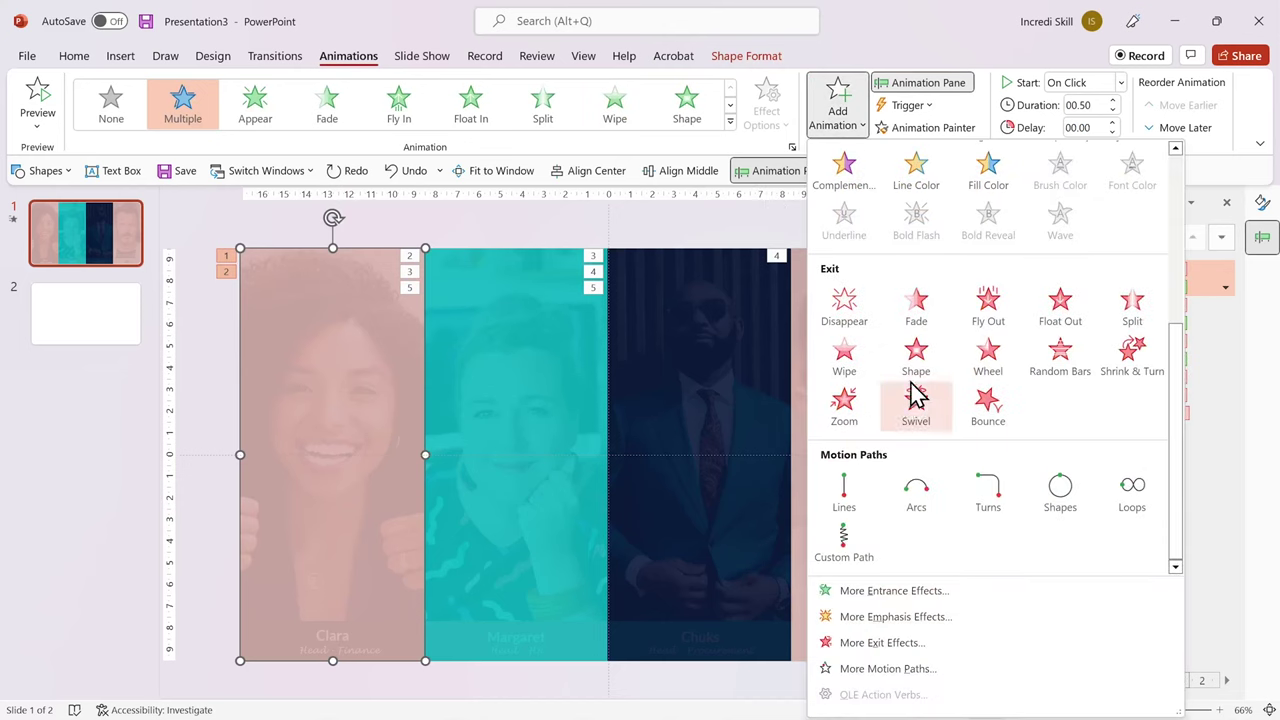
left_click(916, 318)
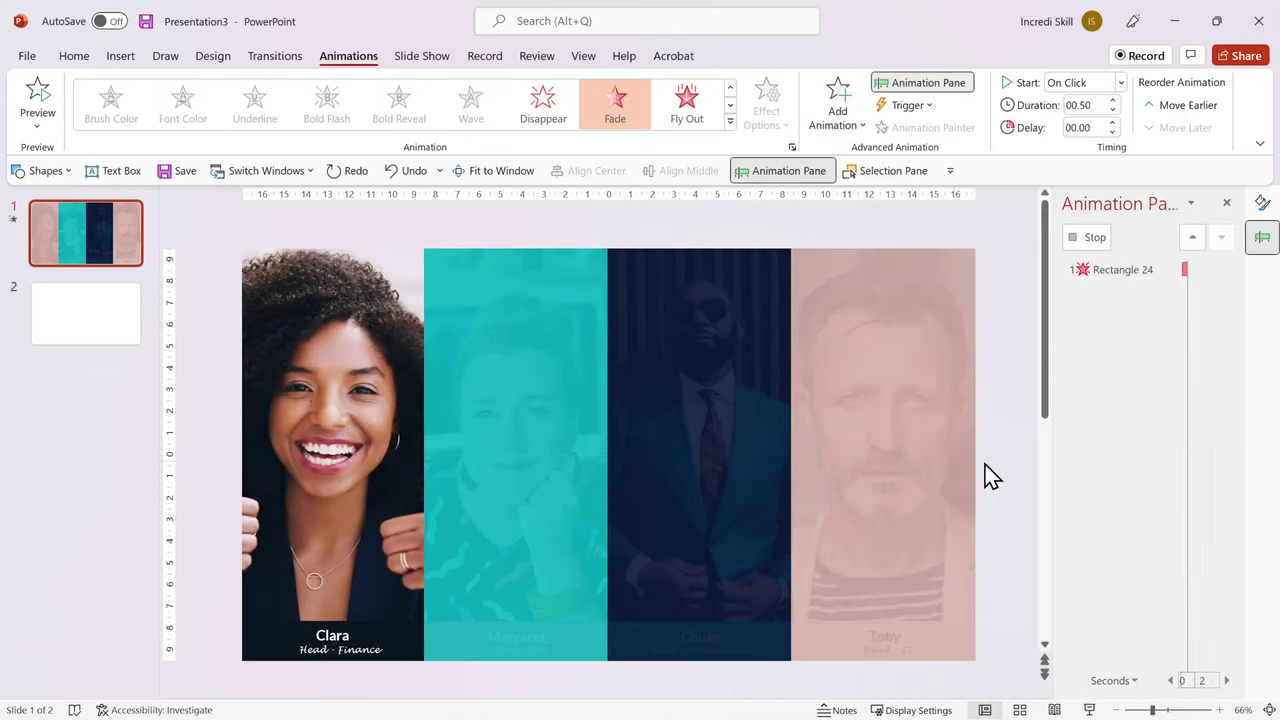
right_click(1117, 431)
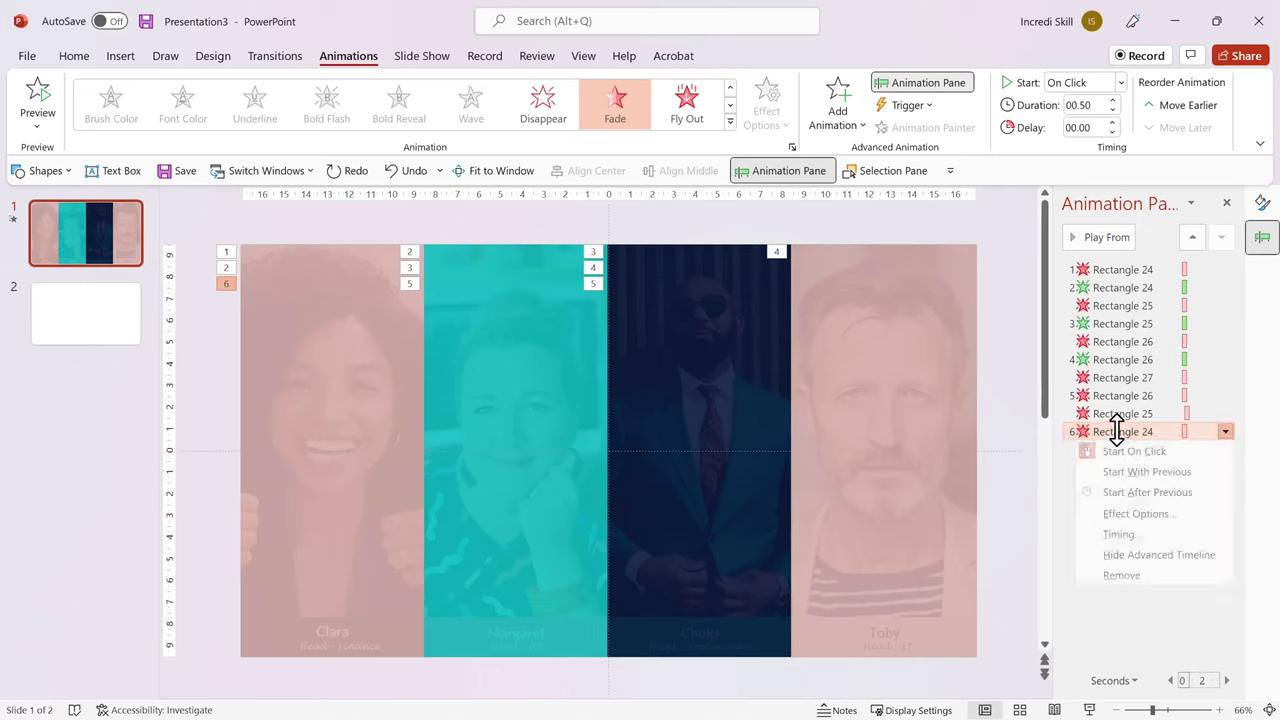
left_click(1123, 471)
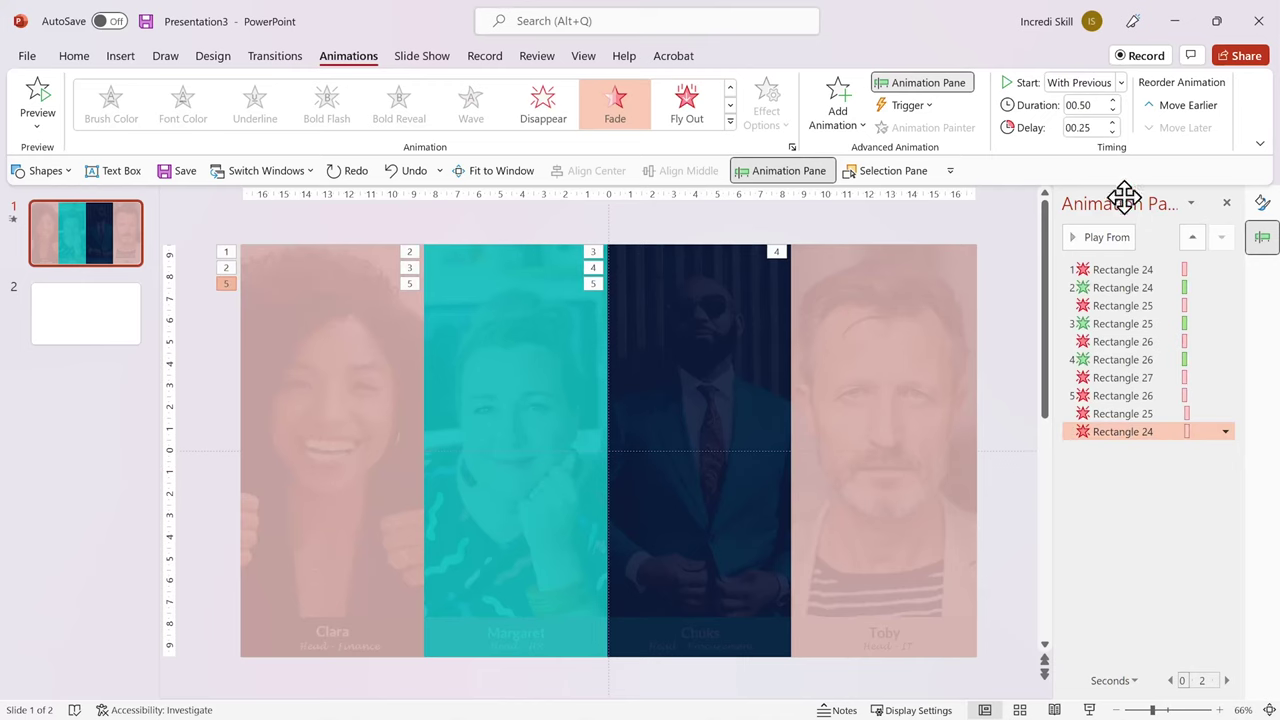
left_click(1112, 122)
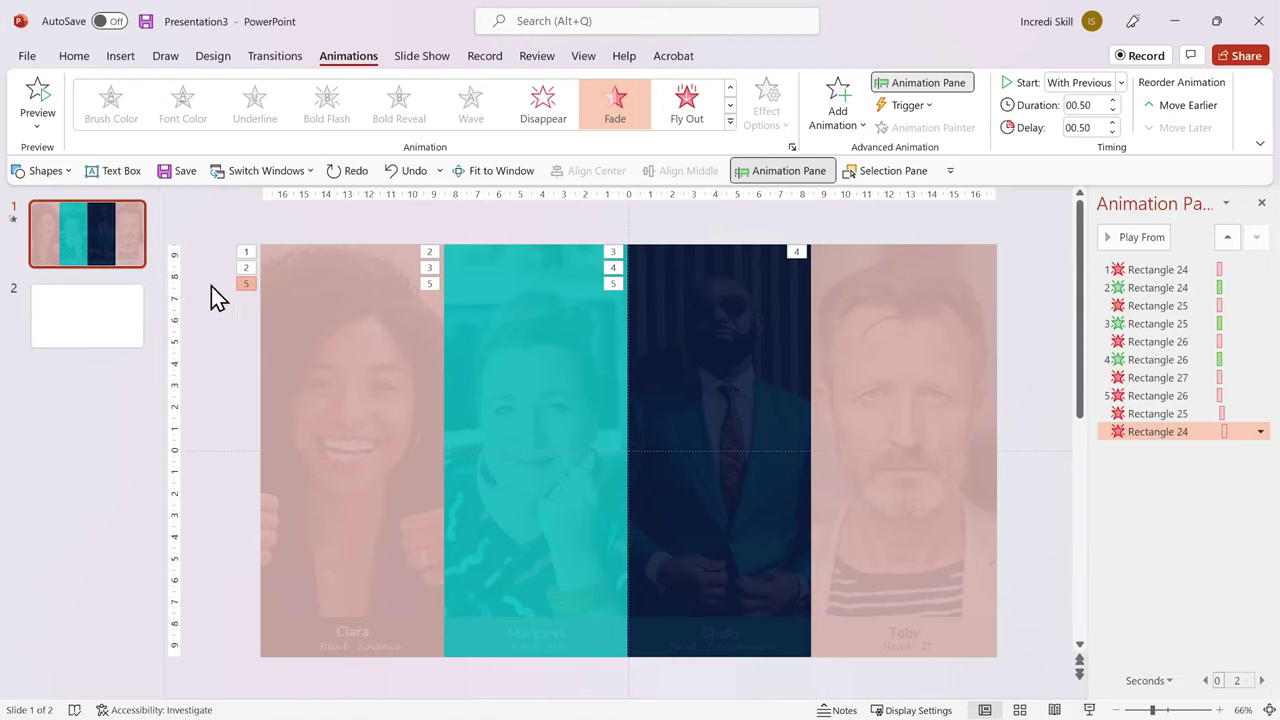
- Duplicate the team slide and delete the copy's Rectangle 24, 25 and 26 entrance animations
right_click(100, 259)
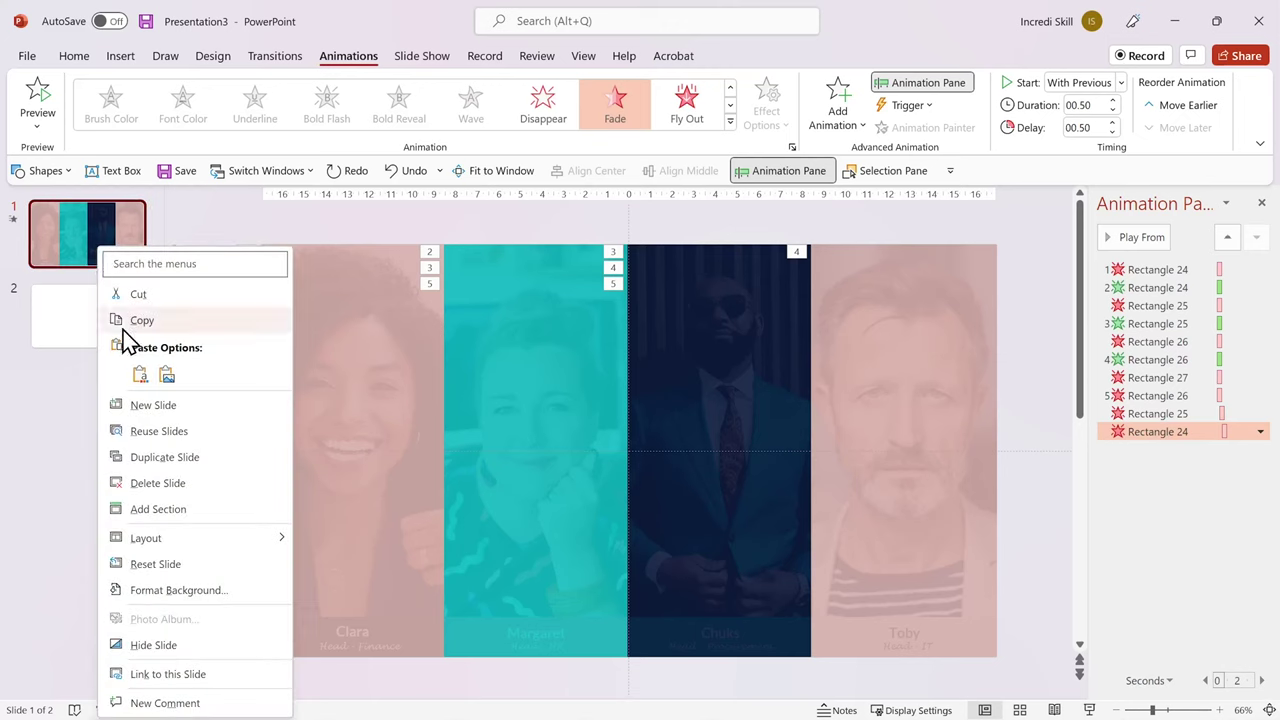
left_click(162, 457)
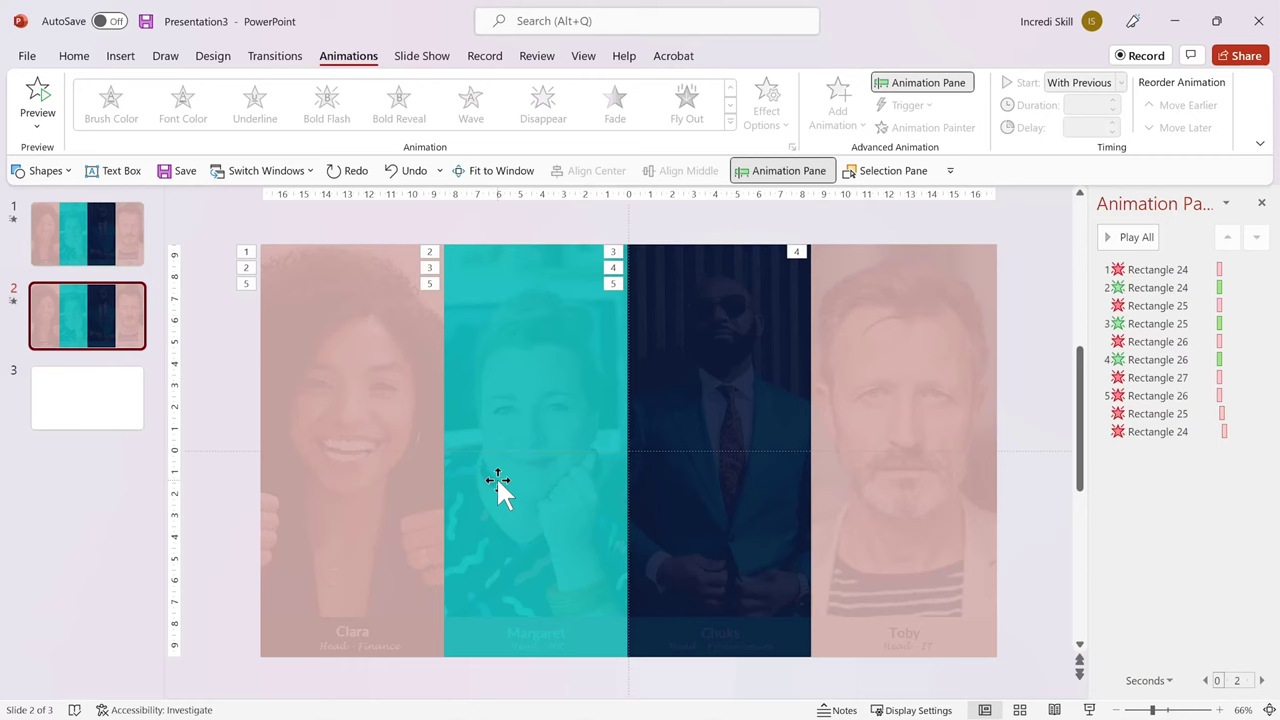
left_click(1150, 287)
key("Delete")
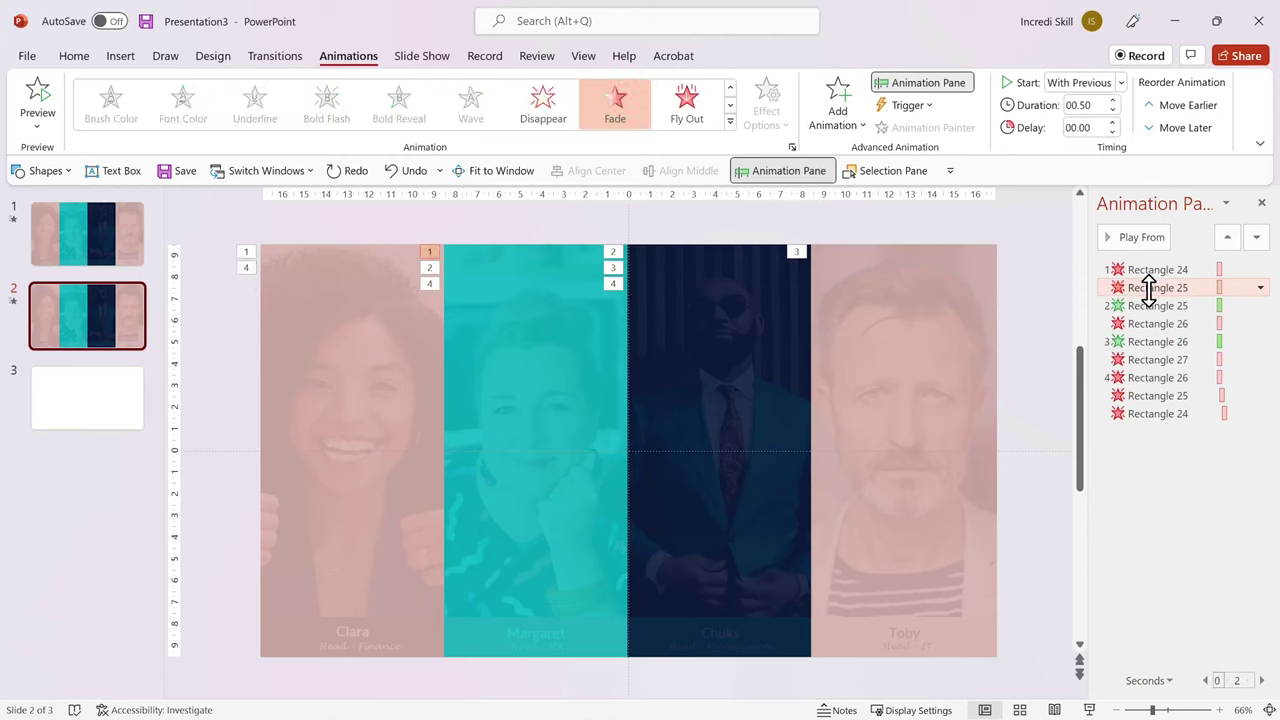
left_click(1148, 297)
key("Delete")
left_click(1146, 322)
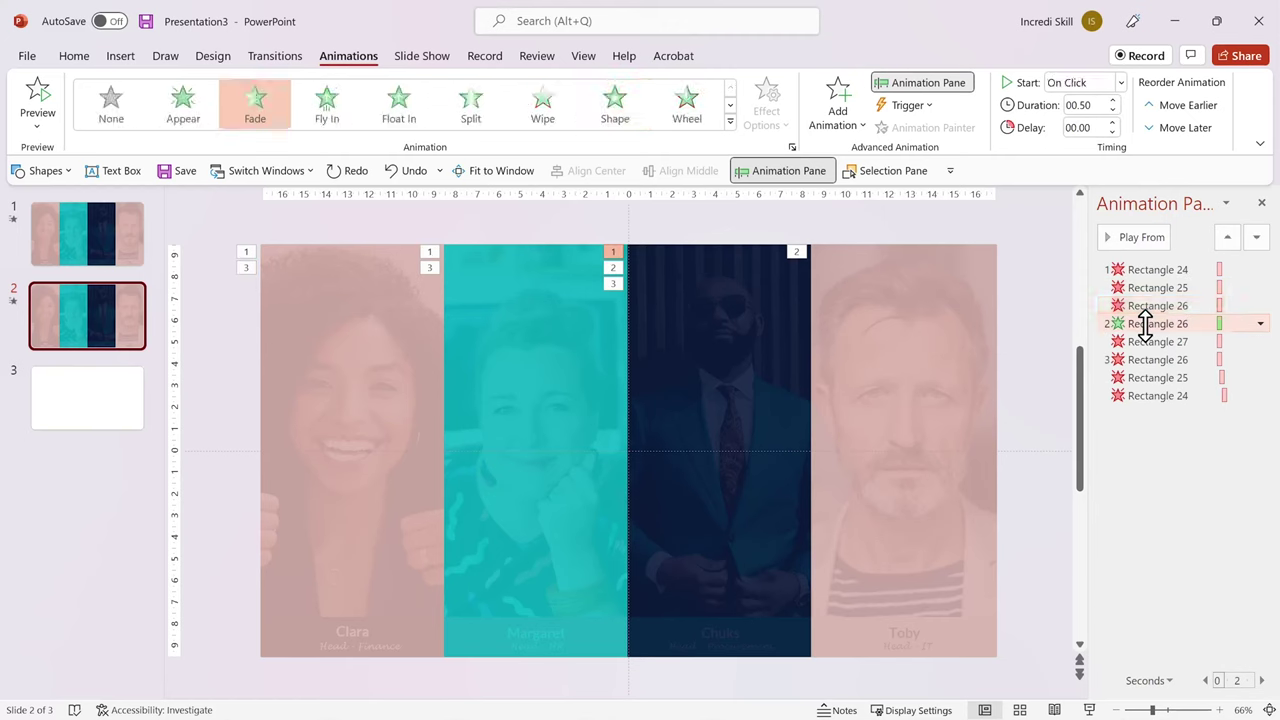
key("Delete")
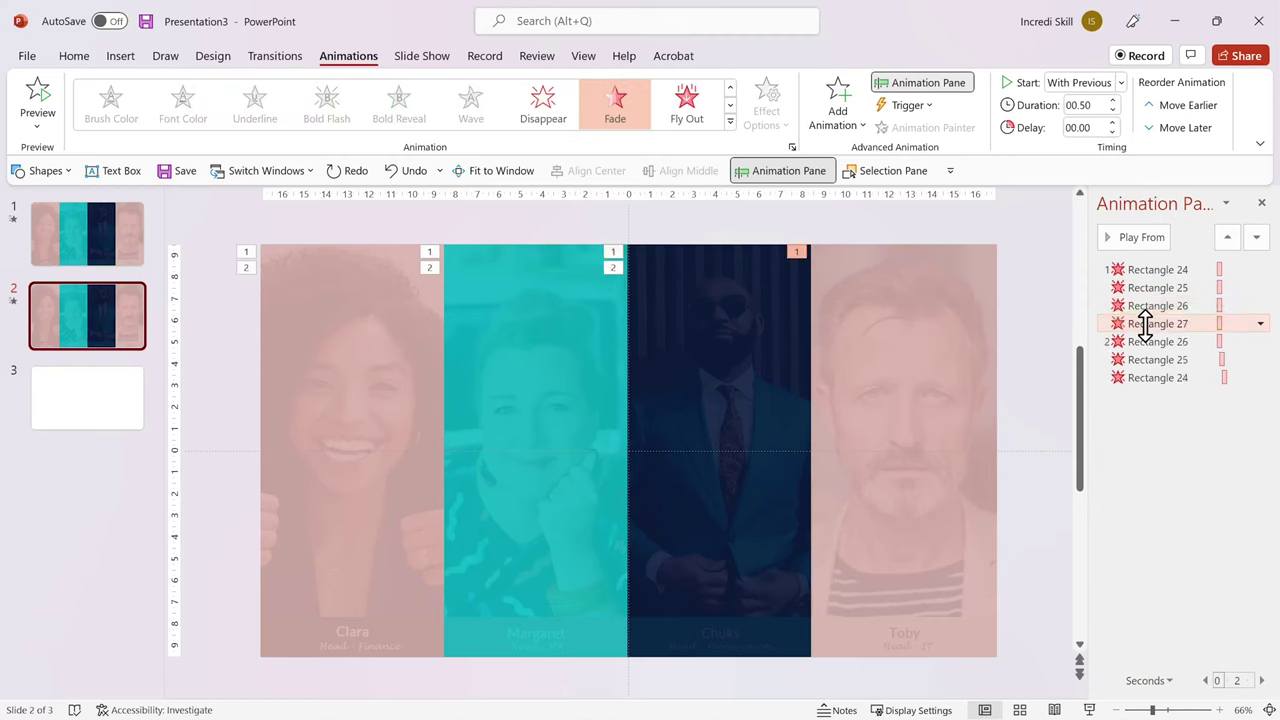
- Delete the three duplicate exit animations from the copied slide
left_click(1145, 341)
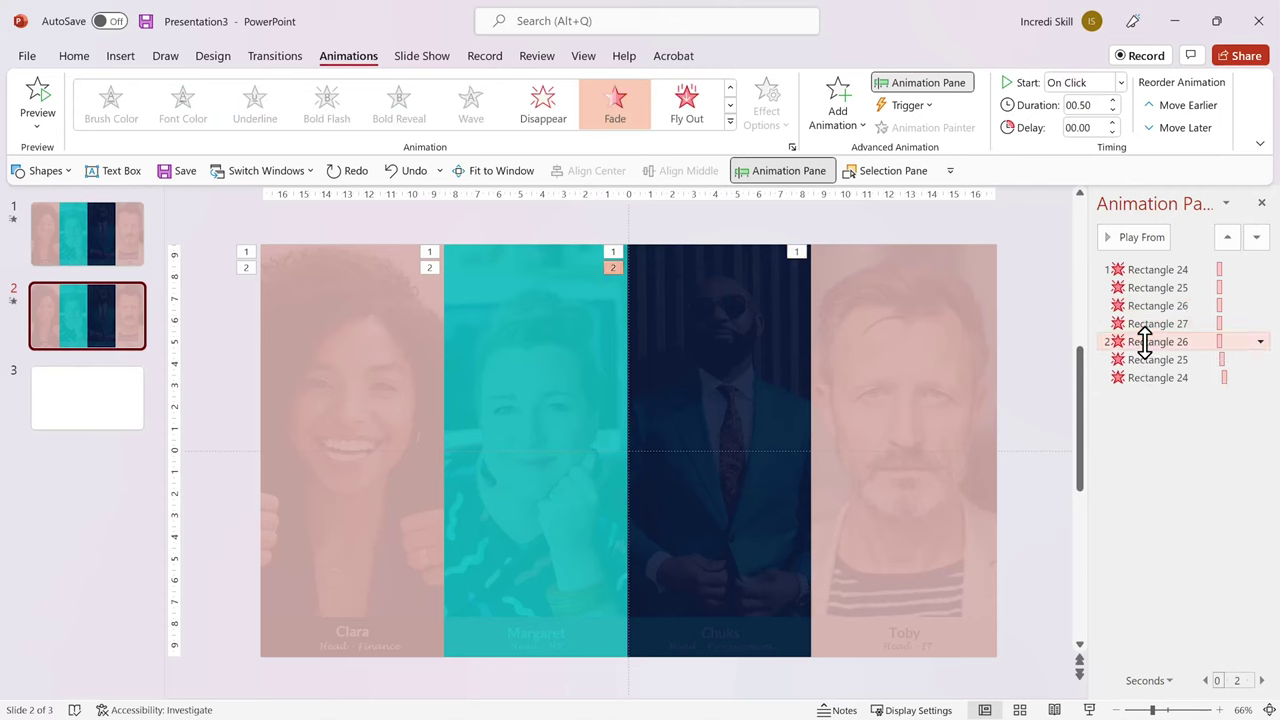
left_click(1143, 360, "shift")
left_click(1143, 377, "shift")
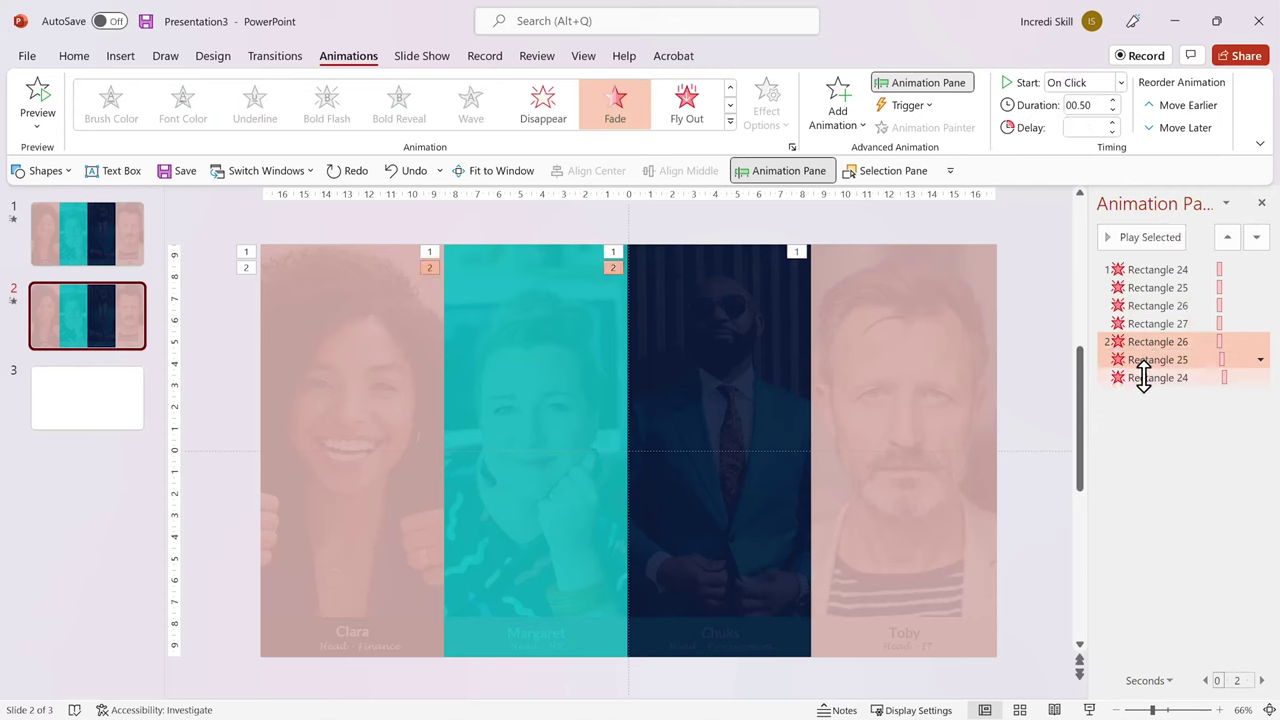
key("Delete")
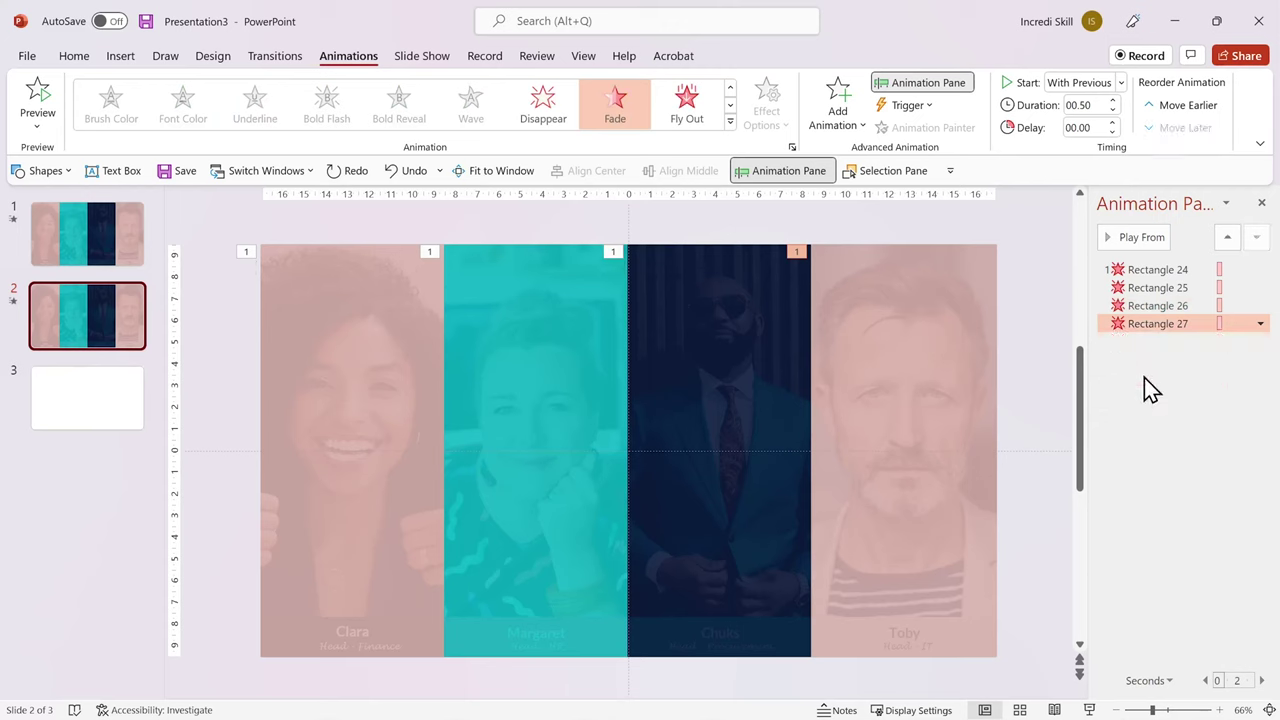
- Set the Rectangle 25, 26 and 27 exit Fades to start On Click
right_click(1158, 270)
left_click(1151, 489)
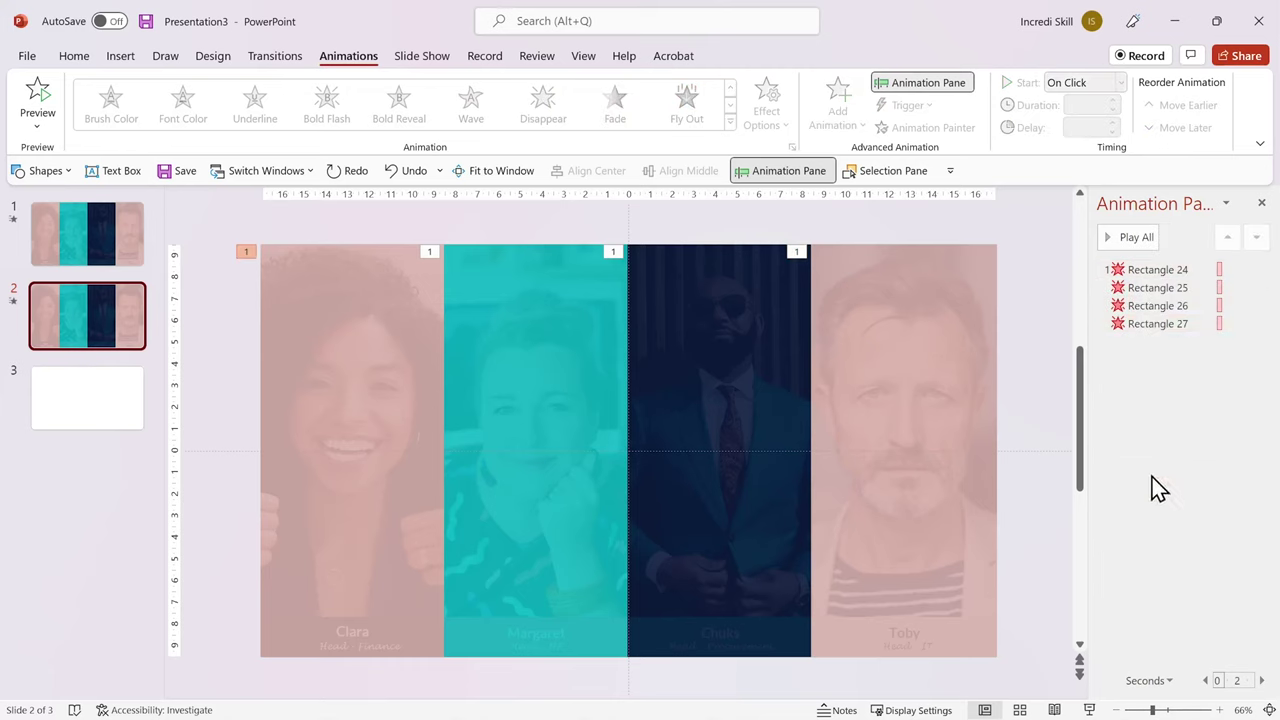
right_click(1157, 288)
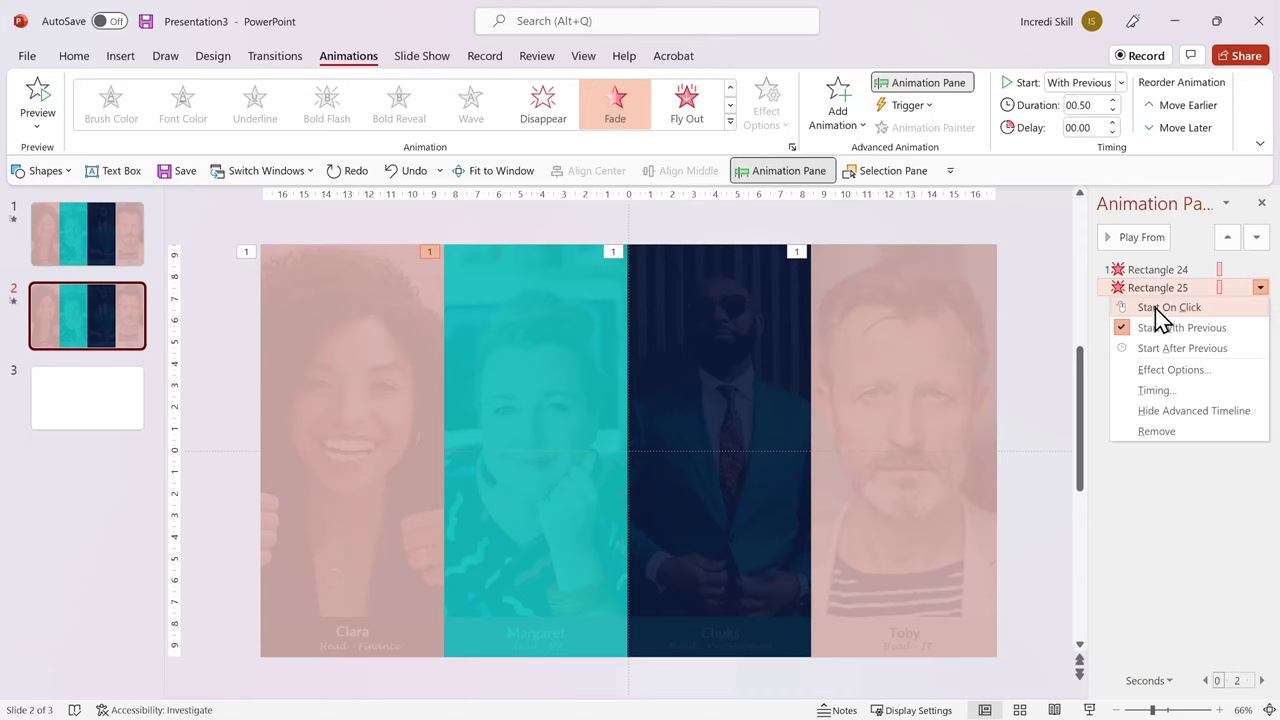
left_click(1158, 308)
right_click(1155, 305)
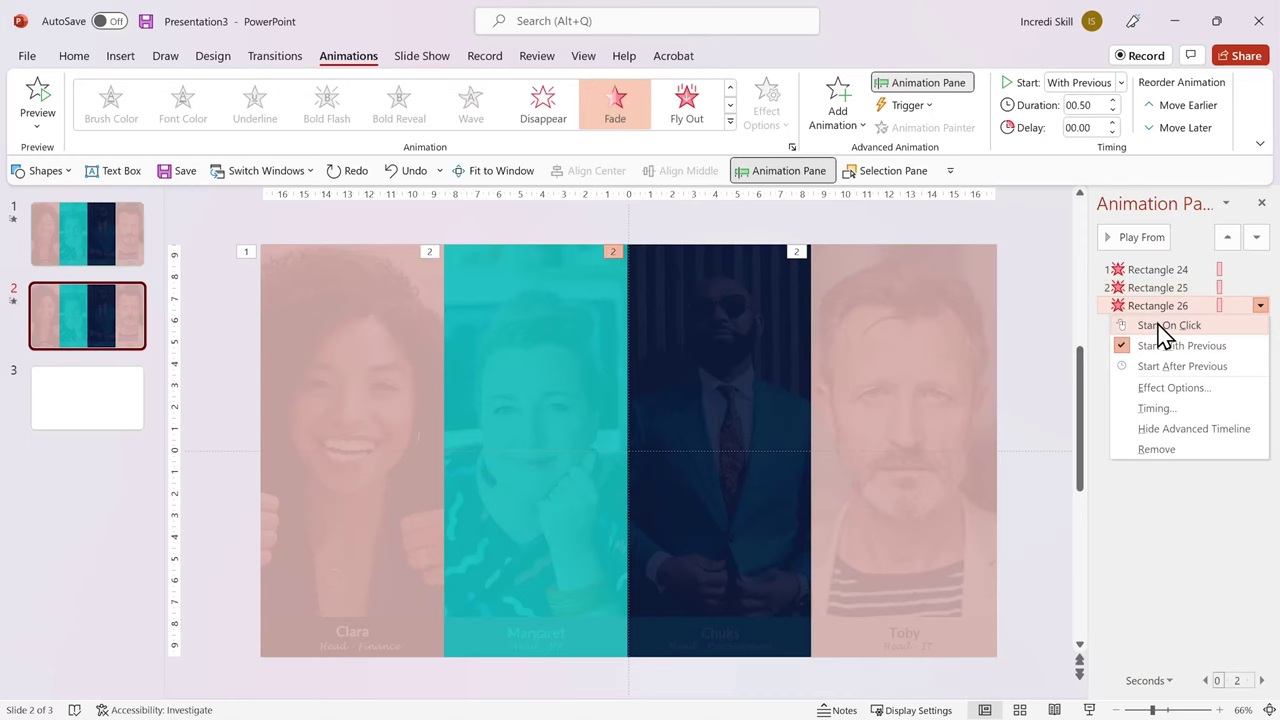
left_click(1160, 327)
right_click(1148, 323)
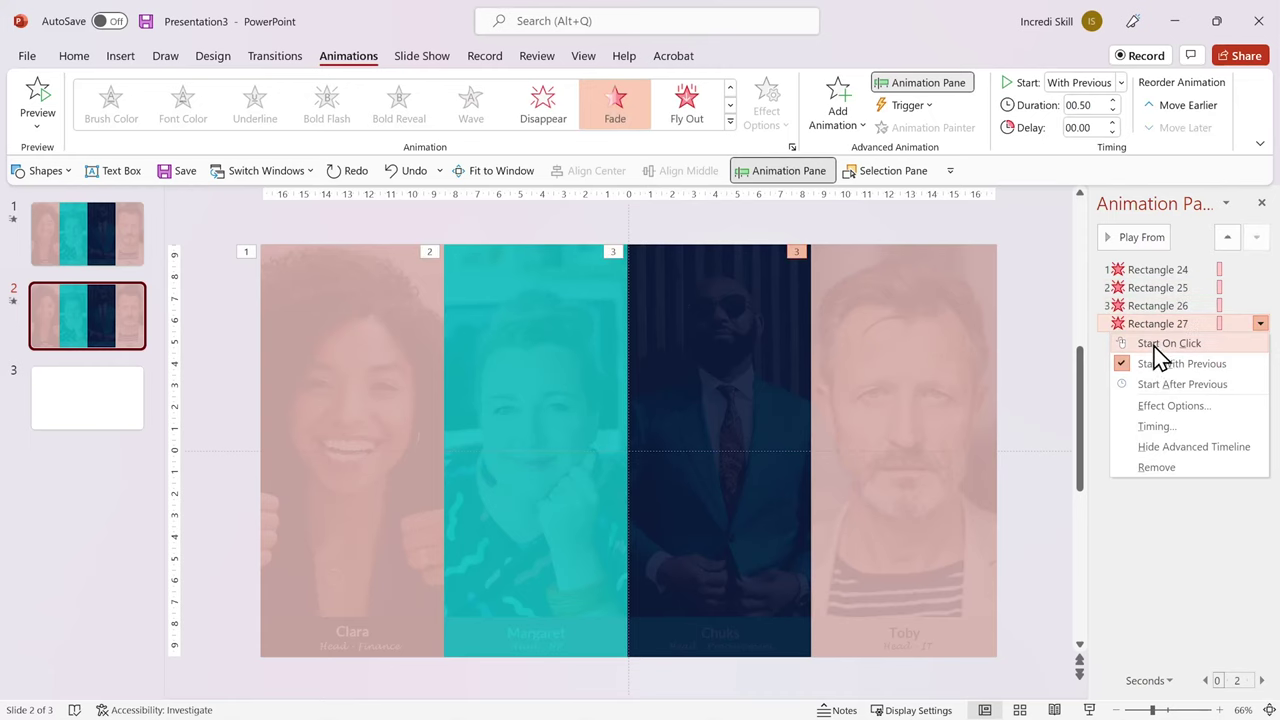
left_click(1156, 345)
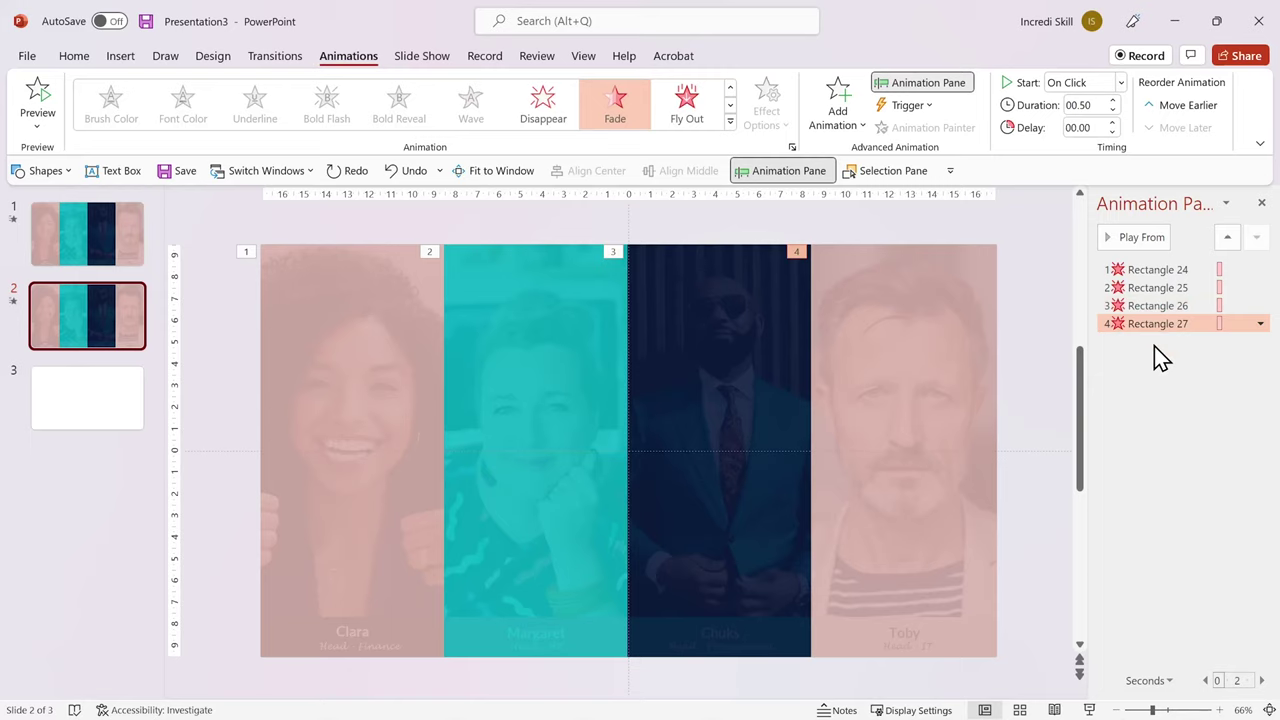